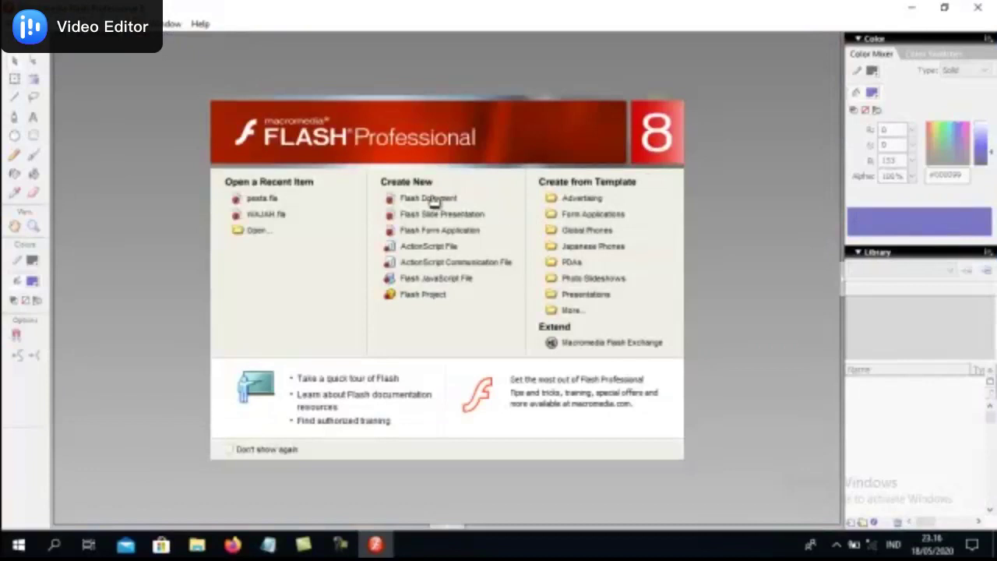
Create a new blank Flash document from the Start Page.
left_click(429, 199)
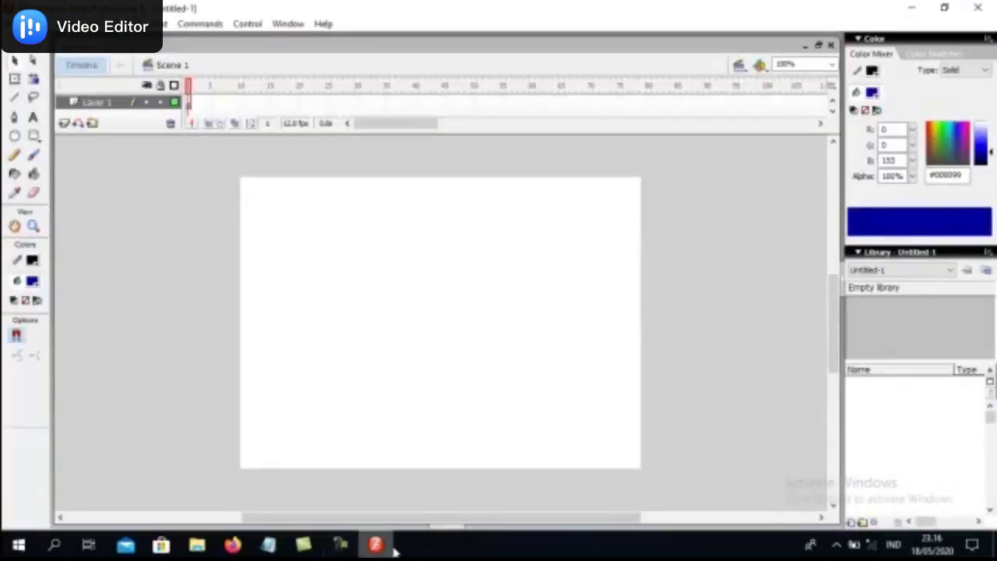
Resize the document to 19.3 × 29 cm with centimetre ruler units.
left_click(446, 527)
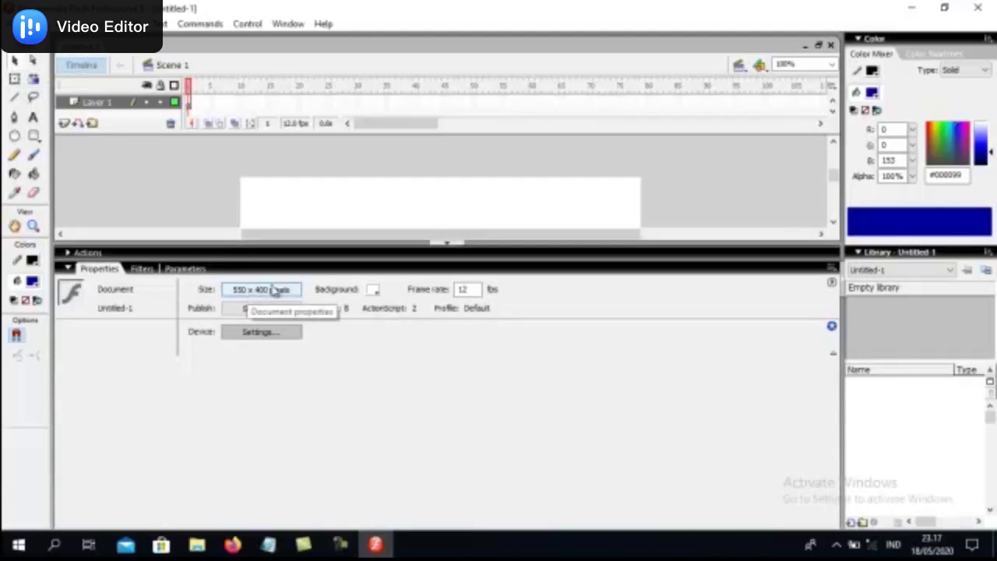
left_click(276, 291)
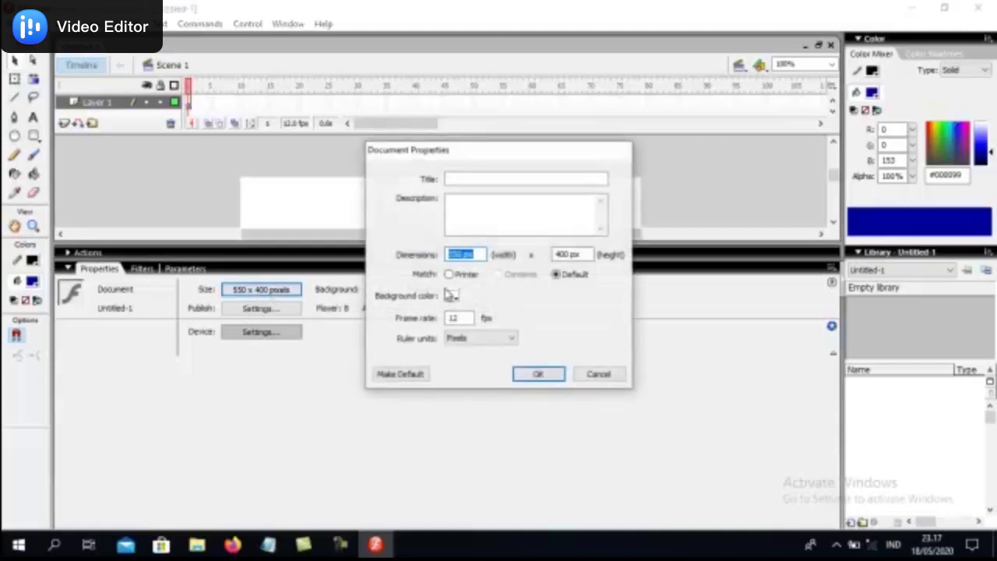
left_click(509, 342)
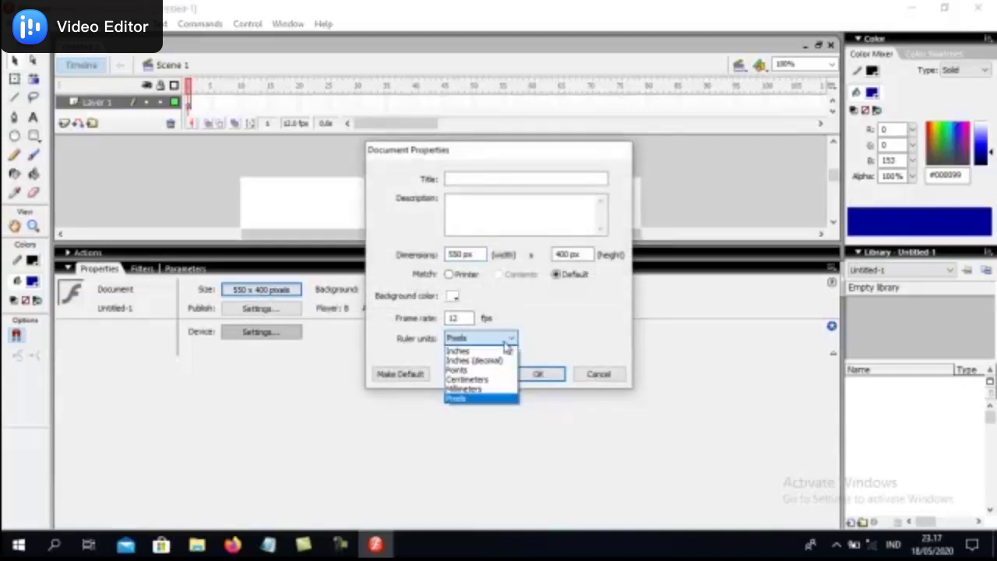
left_click(477, 379)
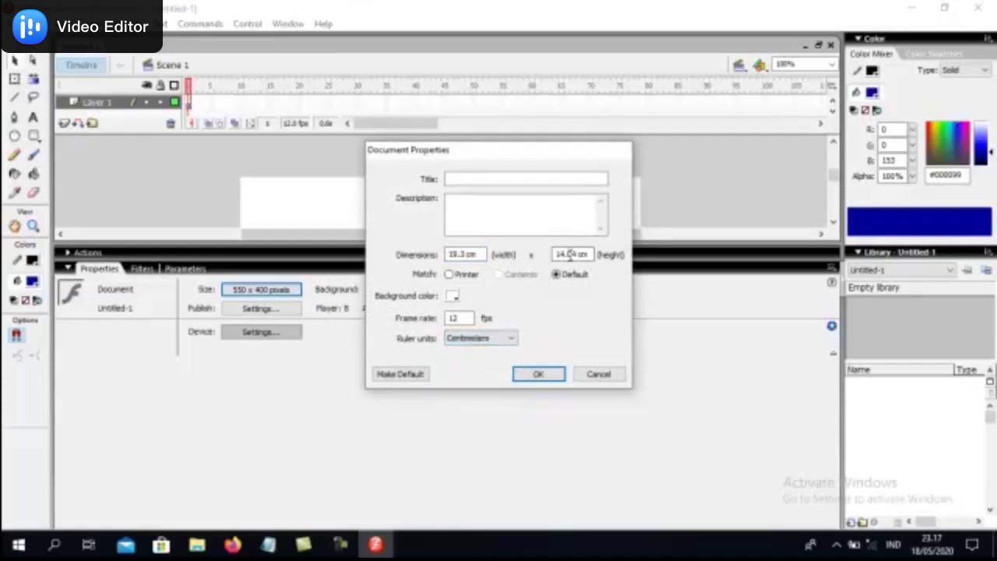
left_click_drag(578, 254, 548, 260)
type("28cm")
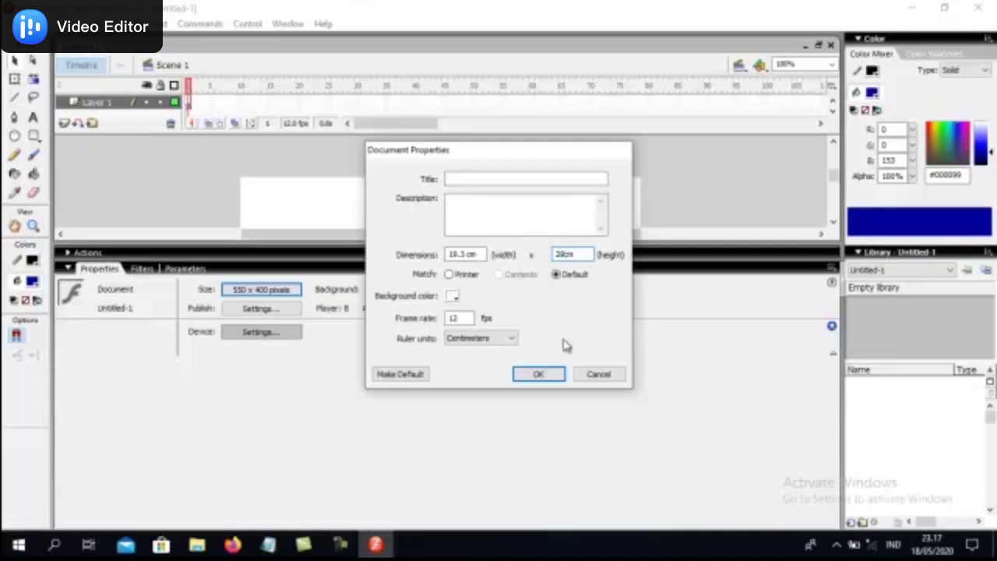
left_click(560, 374)
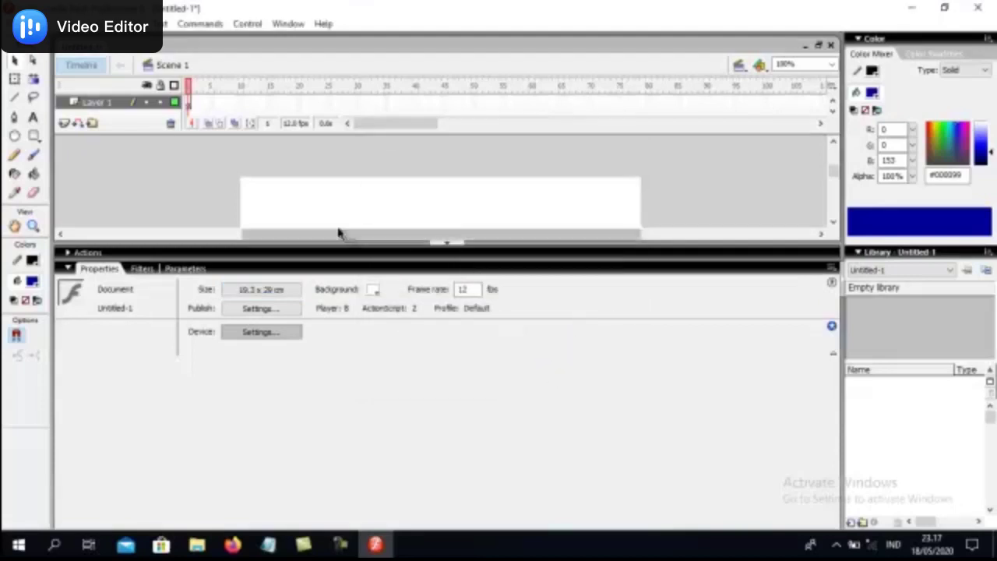
Set the Line tool's stroke style to Hairline.
left_click(15, 97)
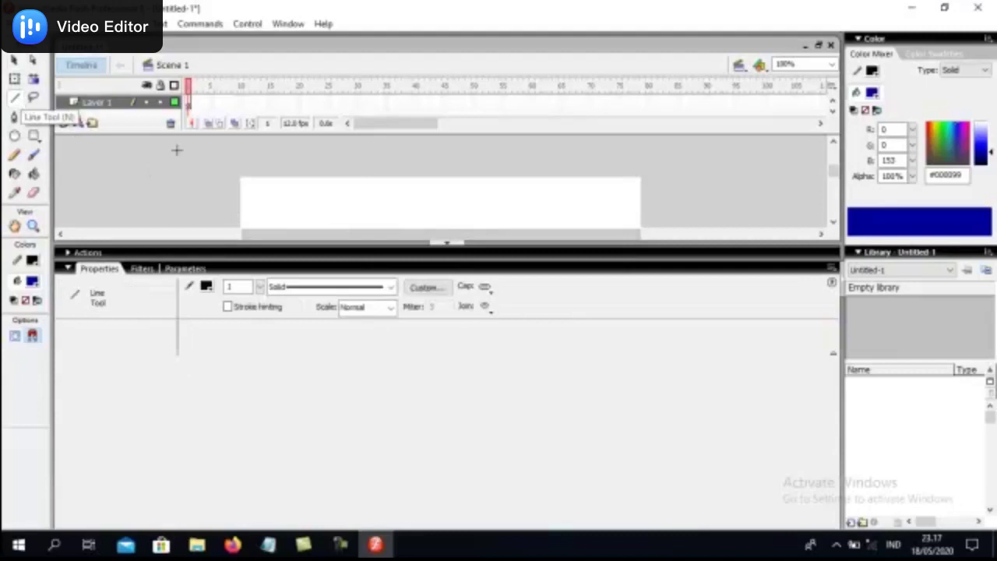
left_click(391, 288)
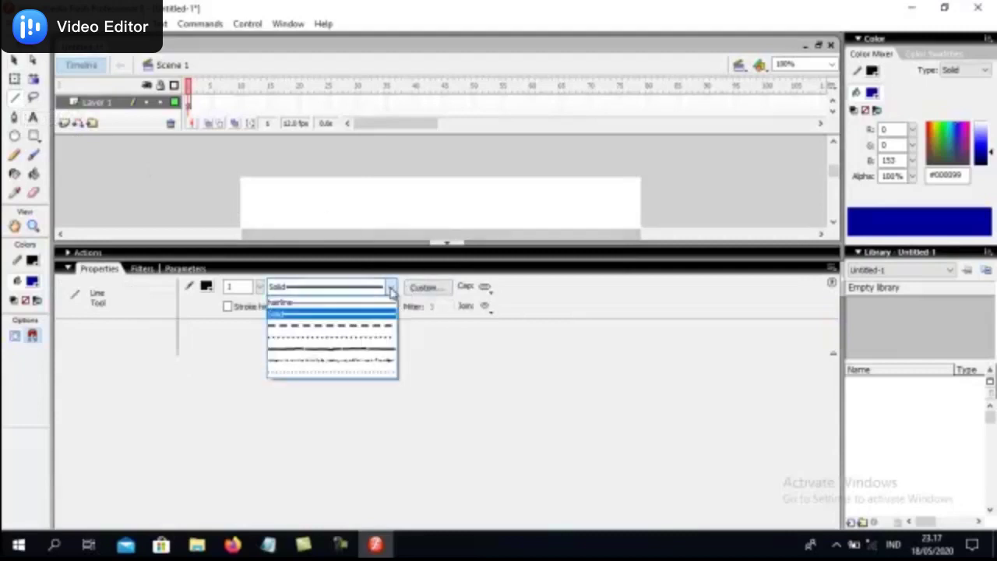
left_click(369, 304)
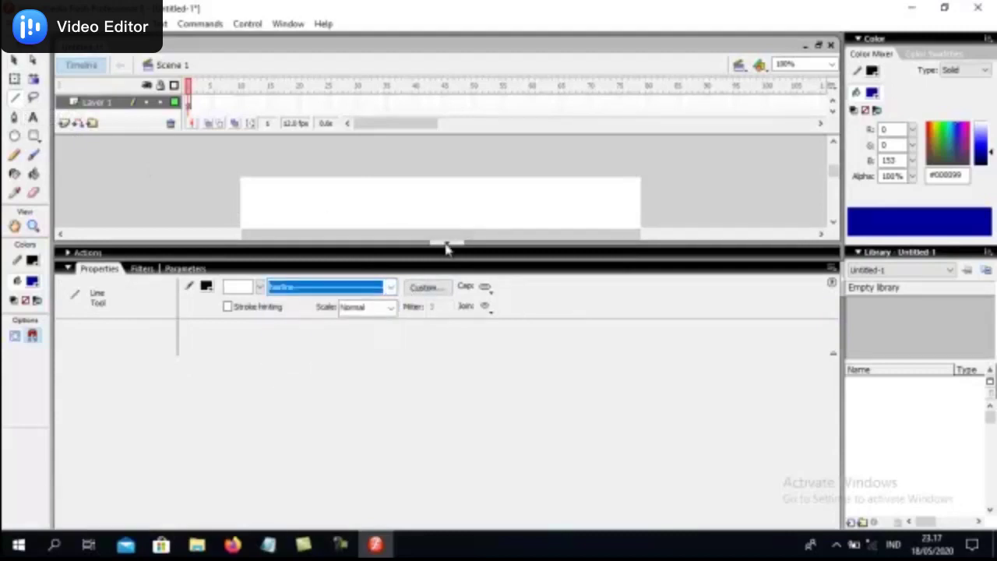
left_click(448, 245)
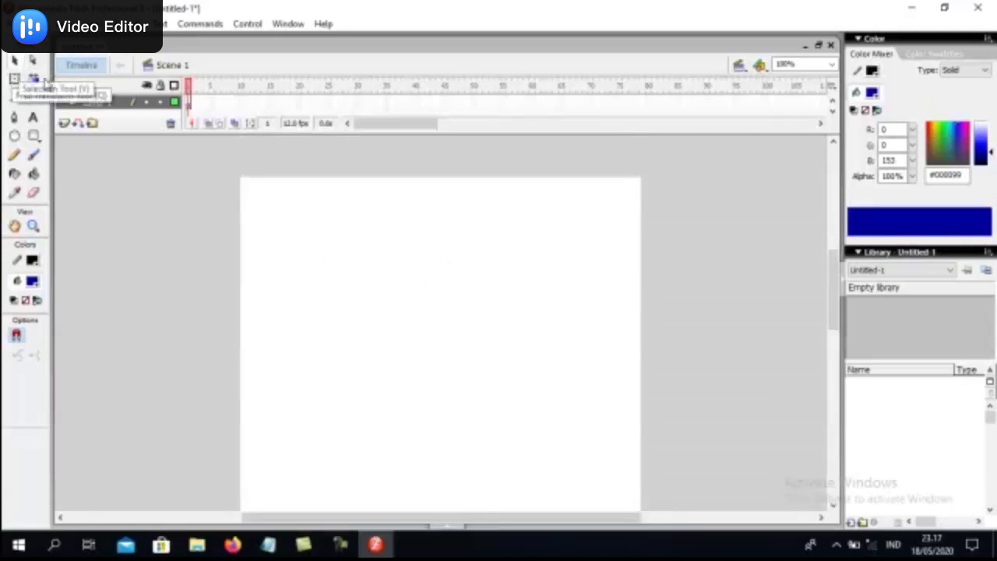
left_click(14, 81)
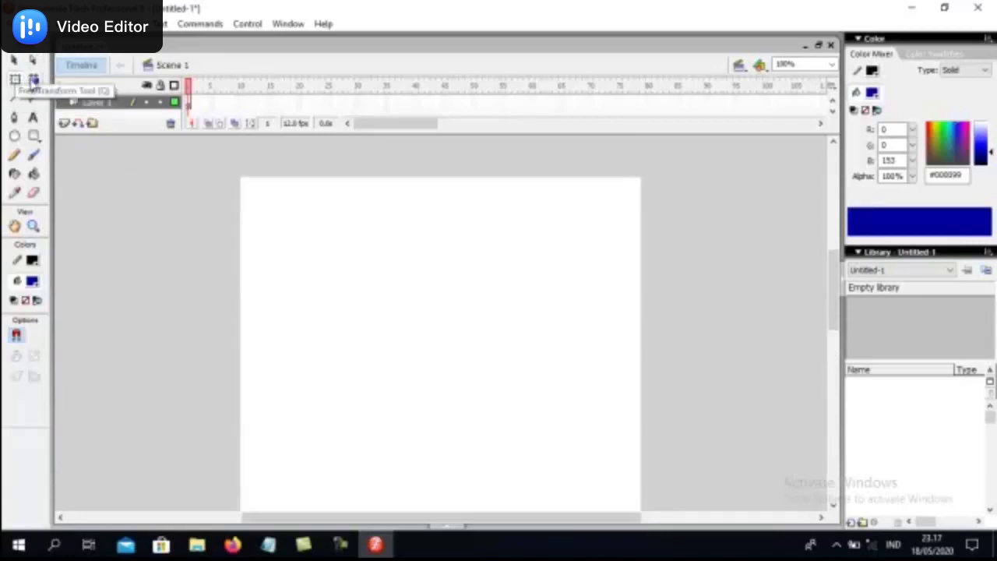
left_click(34, 81)
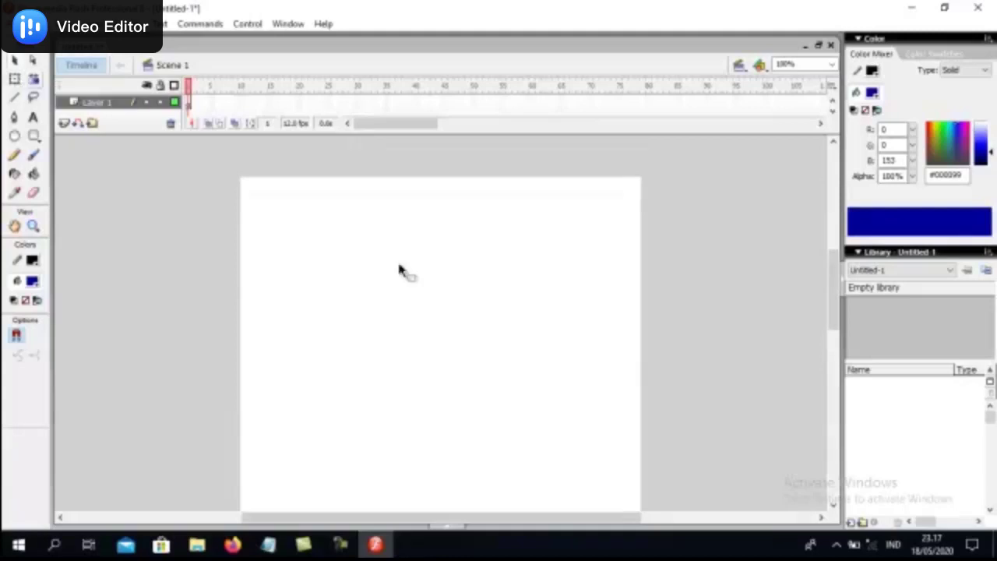
left_click(14, 81)
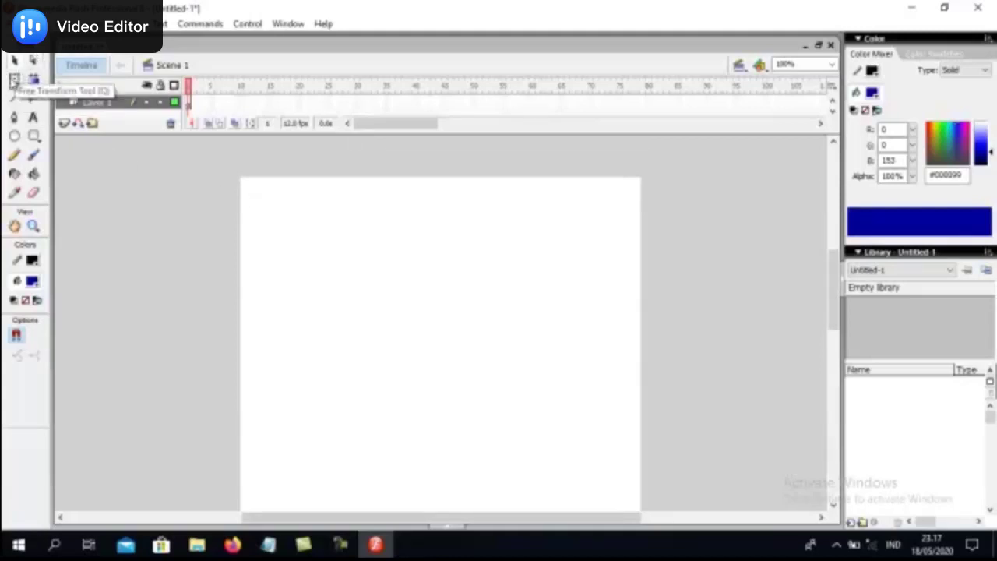
left_click(14, 81)
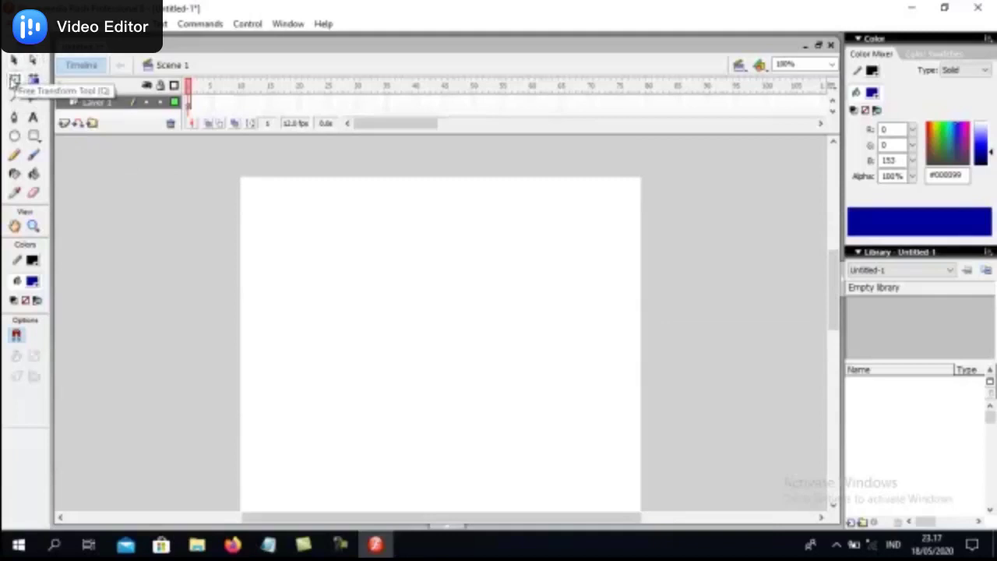
left_click(35, 81)
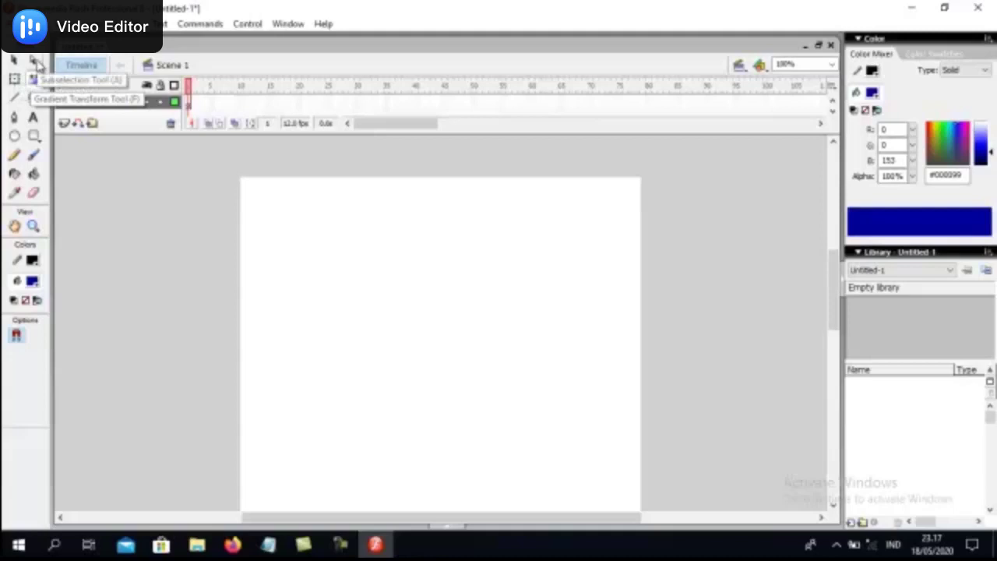
left_click(36, 63)
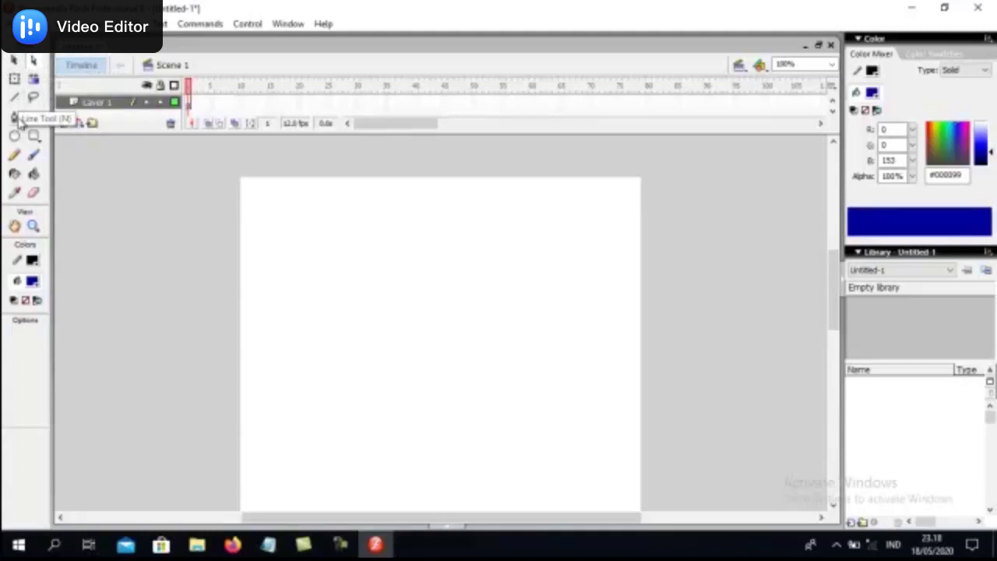
left_click(15, 117)
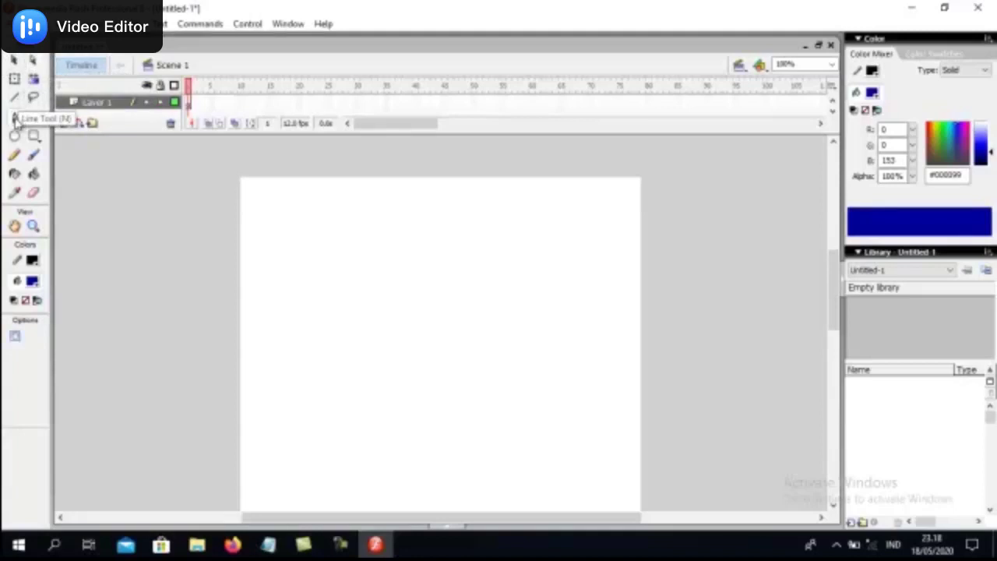
left_click(16, 156)
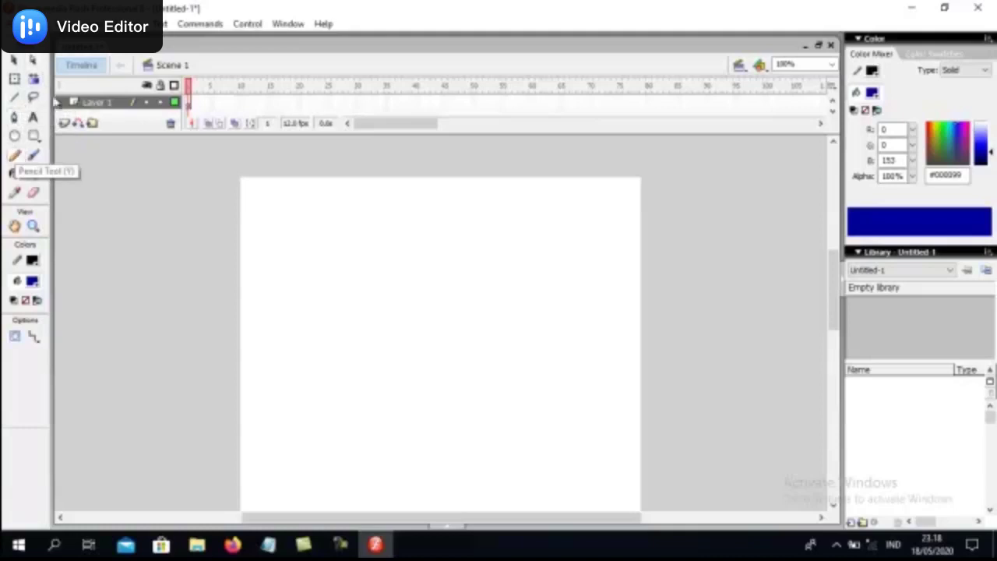
left_click(16, 136)
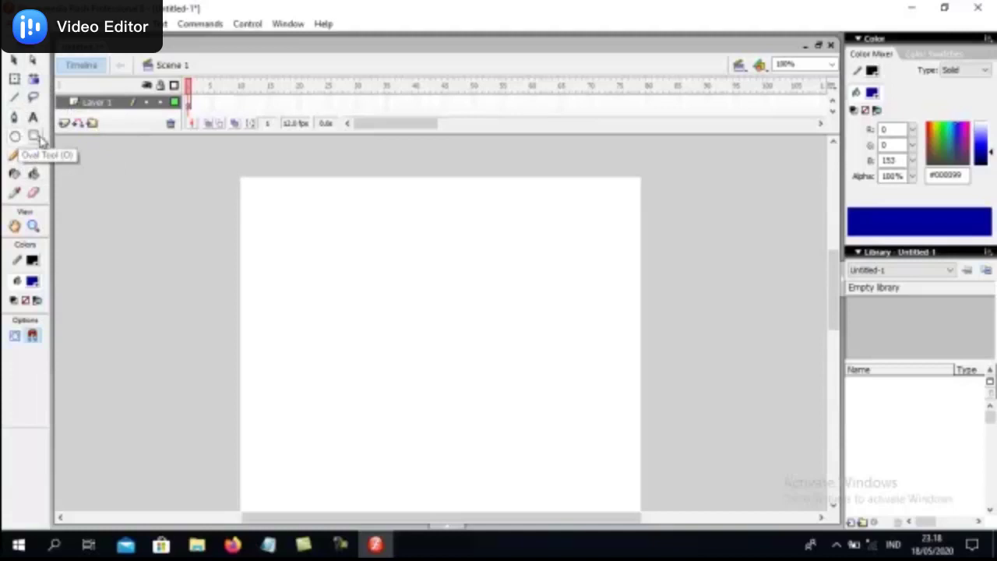
left_click(34, 136)
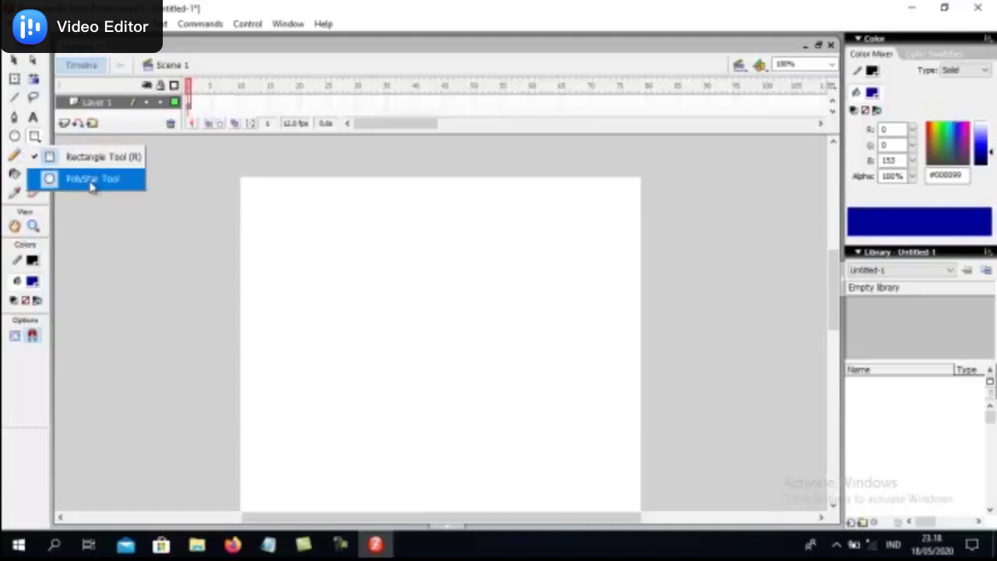
left_click(61, 224)
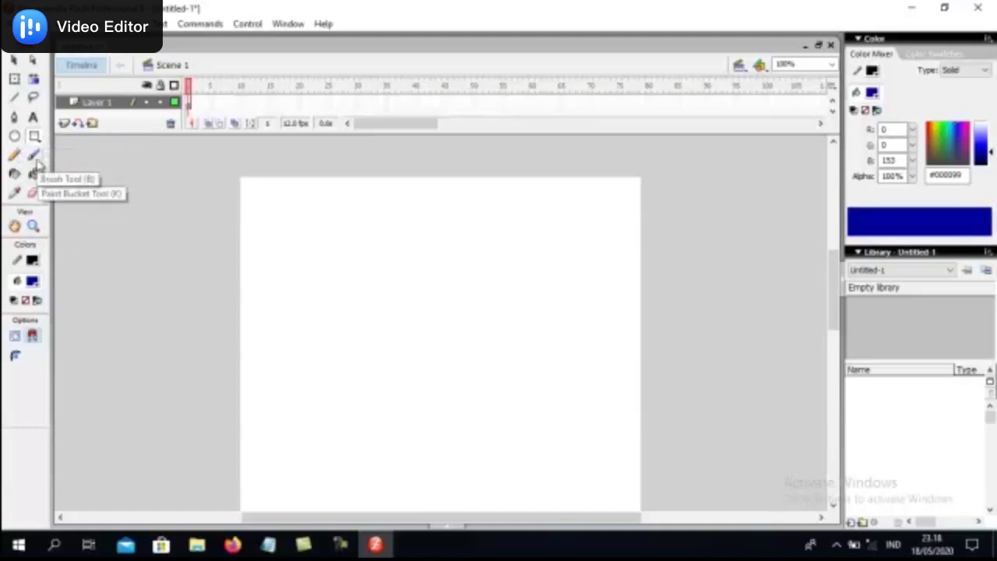
left_click(34, 158)
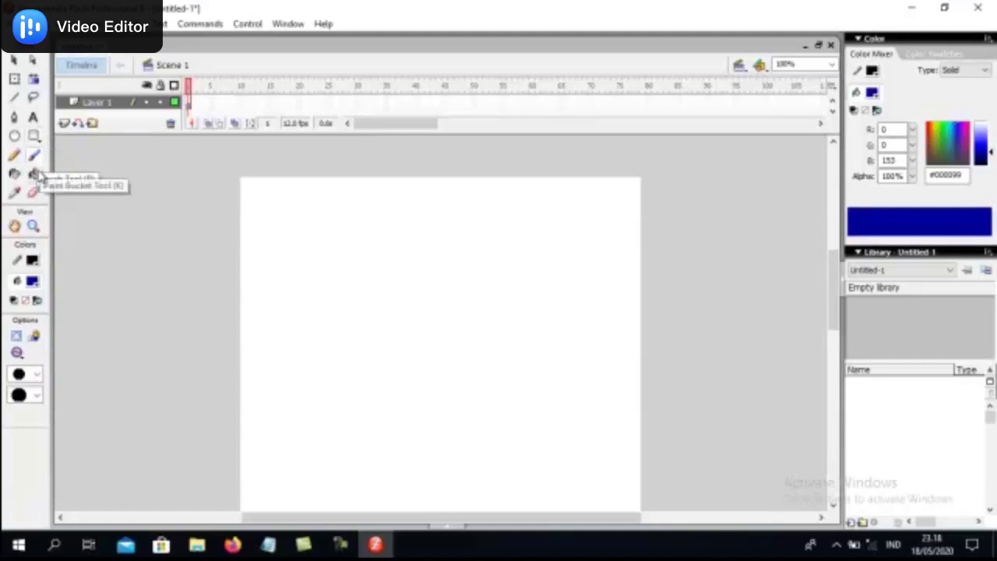
left_click(35, 173)
left_click(34, 156)
left_click(34, 173)
left_click(34, 156)
left_click(34, 173)
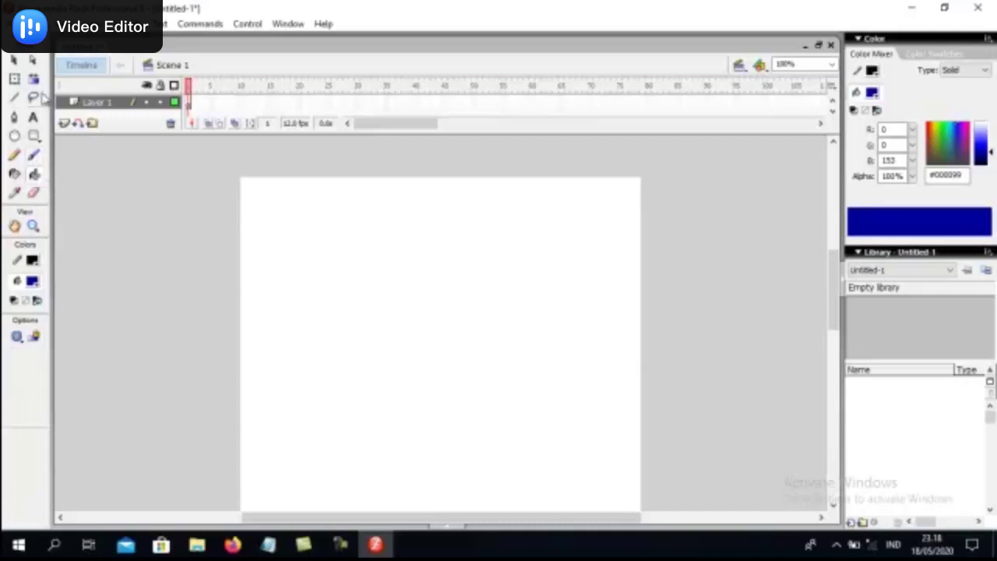
left_click(16, 101)
Draw two crossing straight lines forming an X in the stage's upper middle.
left_click_drag(449, 205, 366, 364)
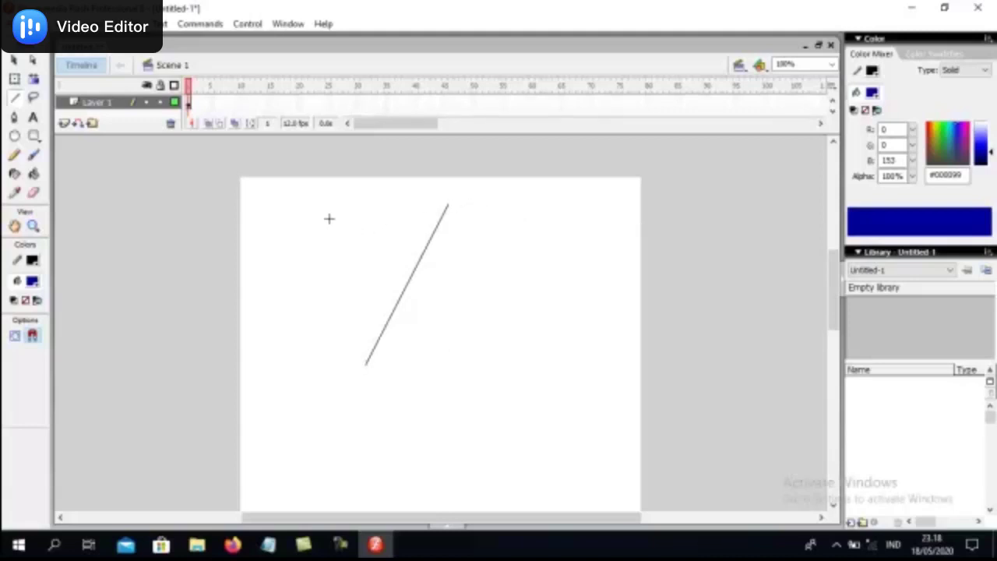
left_click_drag(321, 234, 499, 325)
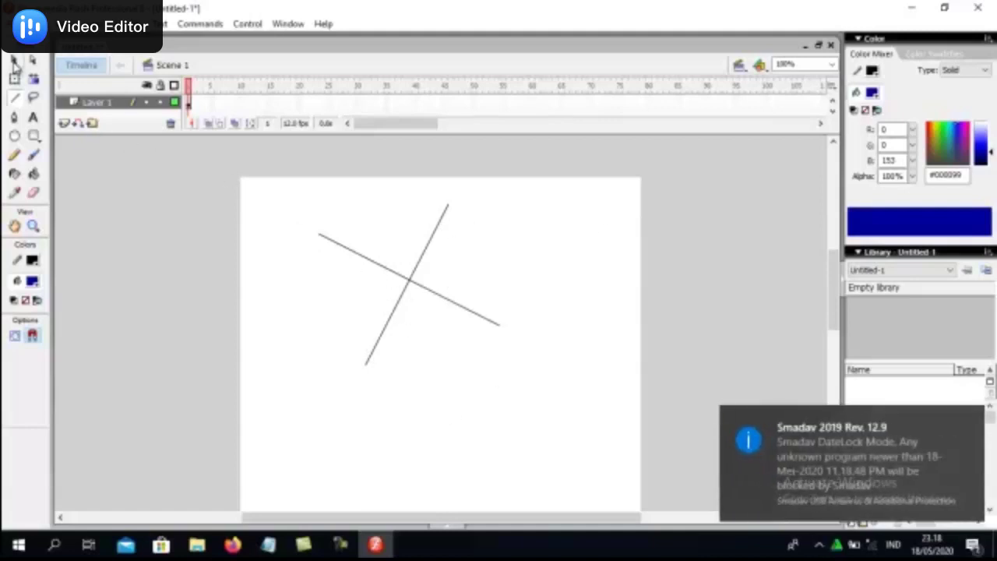
left_click(14, 66)
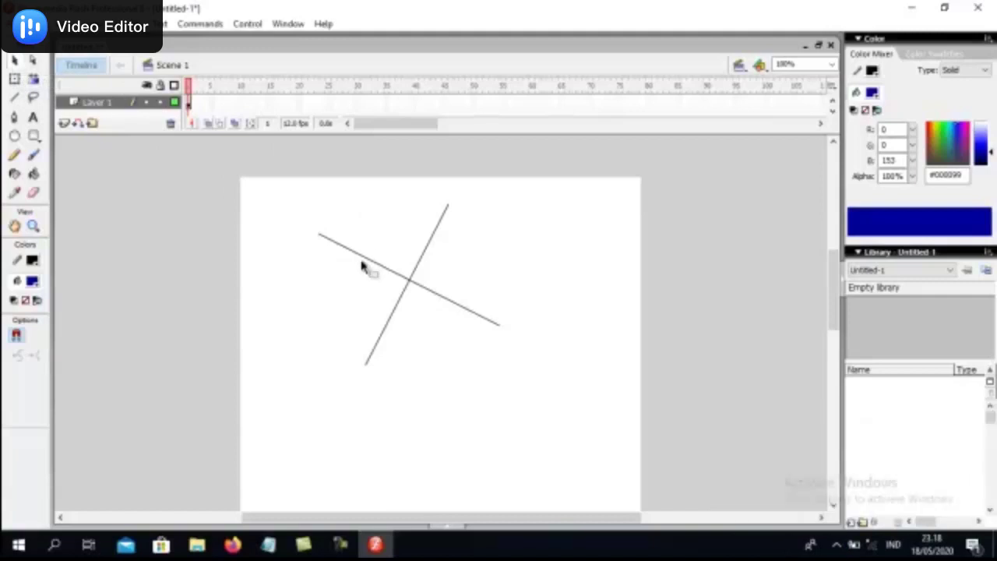
Bend the four arms of the X into curves and move their crossing point up-left.
left_click_drag(367, 265, 351, 282)
left_click_drag(427, 257, 447, 261)
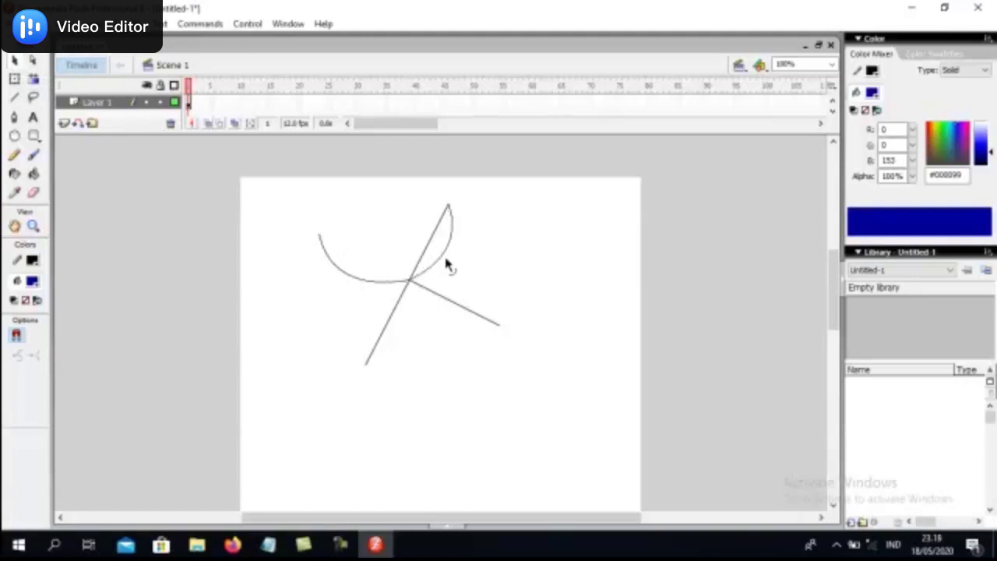
mouse_move(460, 309)
left_mouse_down()
mouse_move(475, 267)
mouse_move(409, 248)
left_mouse_up()
left_click_drag(399, 322, 415, 329)
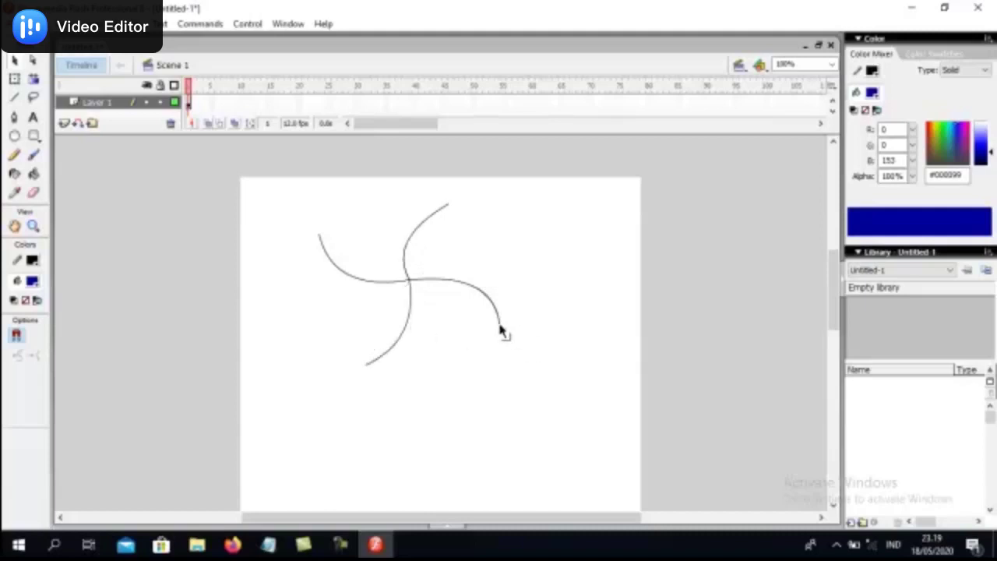
left_click_drag(501, 331, 539, 315)
left_click_drag(414, 236, 414, 223)
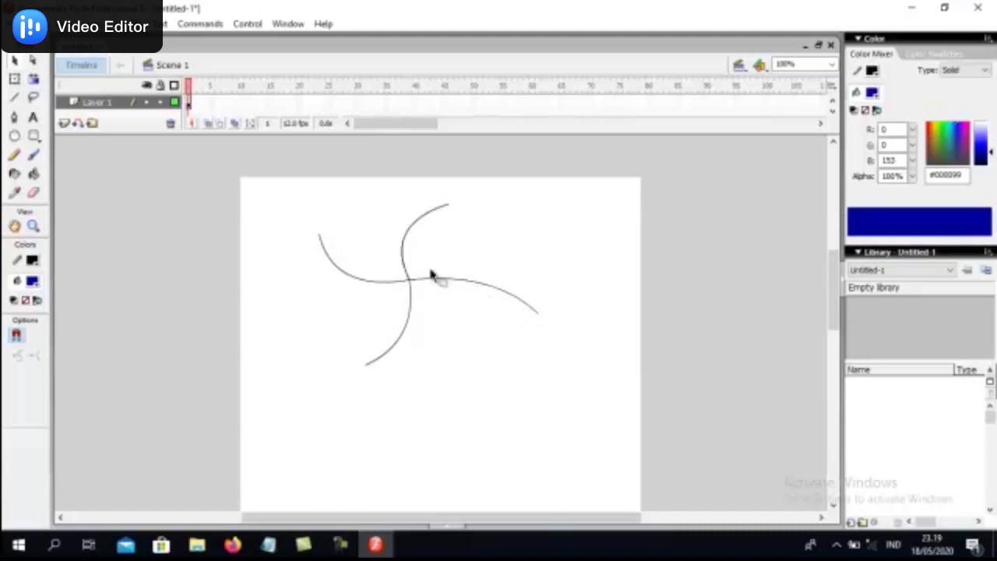
mouse_move(411, 286)
left_mouse_down()
mouse_move(446, 308)
mouse_move(388, 267)
left_mouse_up()
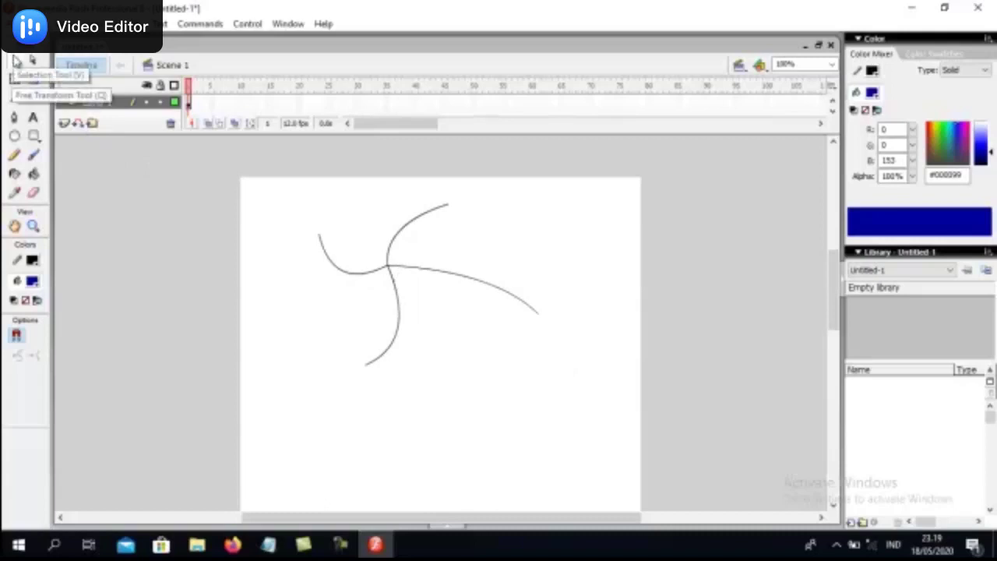
Scale, squash and trial-rotate all the curves so they stand taller in a roughly square area.
left_click(14, 79)
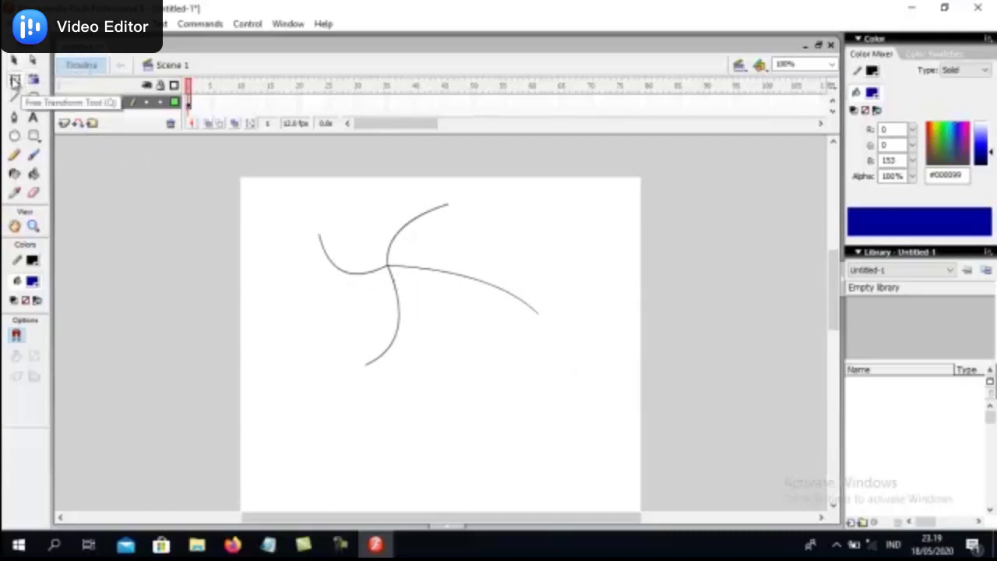
left_click(378, 272)
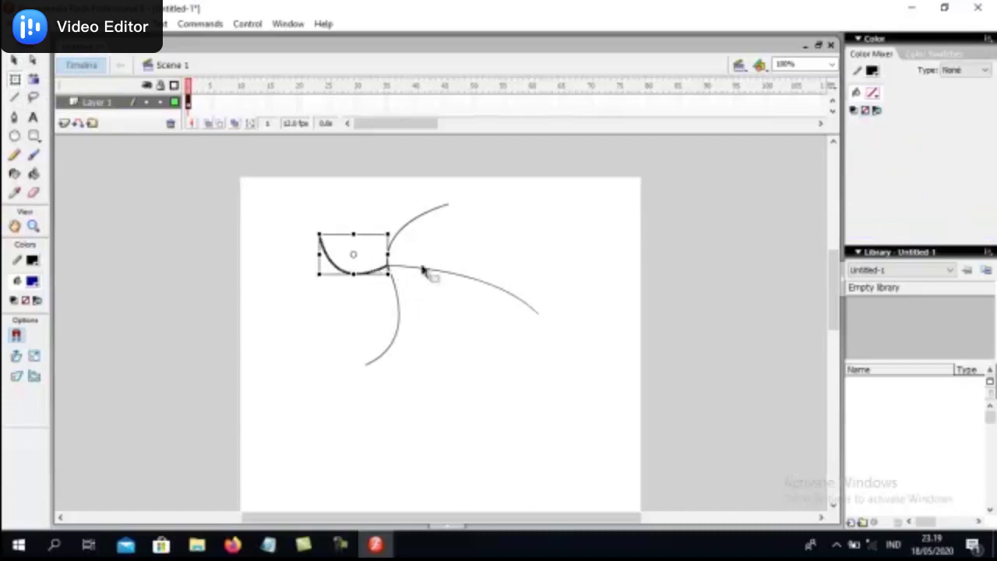
left_click_drag(285, 180, 580, 452)
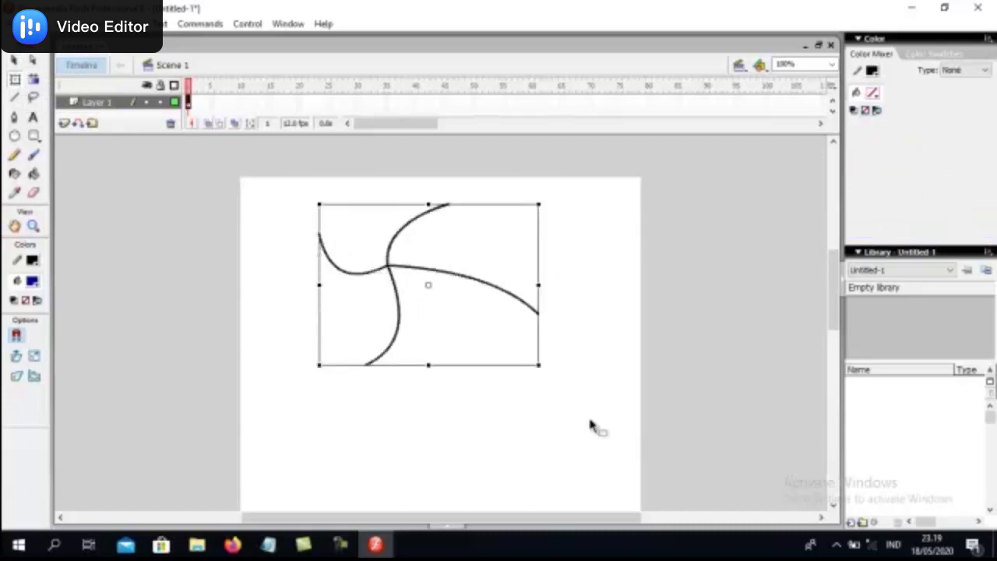
left_click_drag(537, 364, 589, 427)
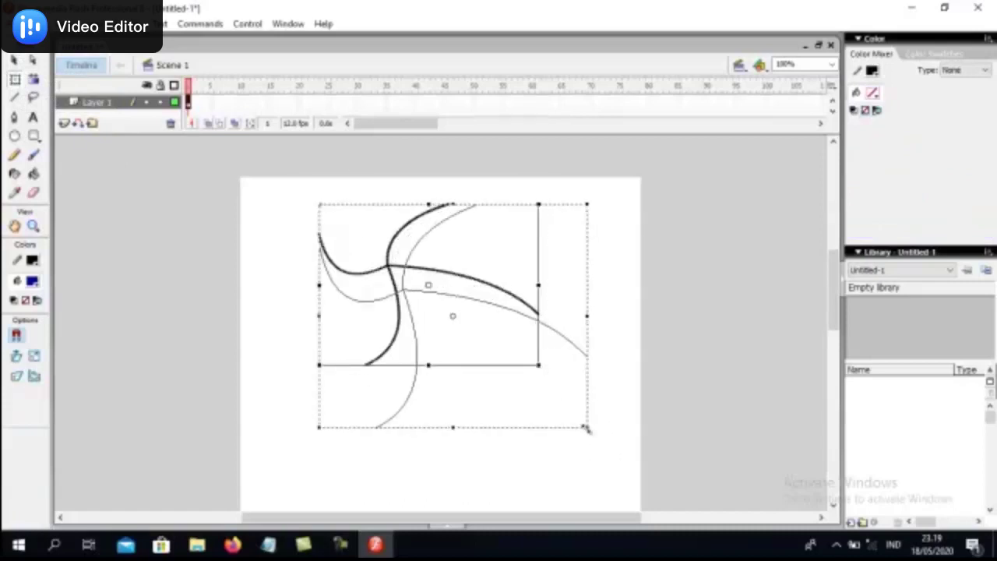
left_click_drag(587, 316, 510, 315)
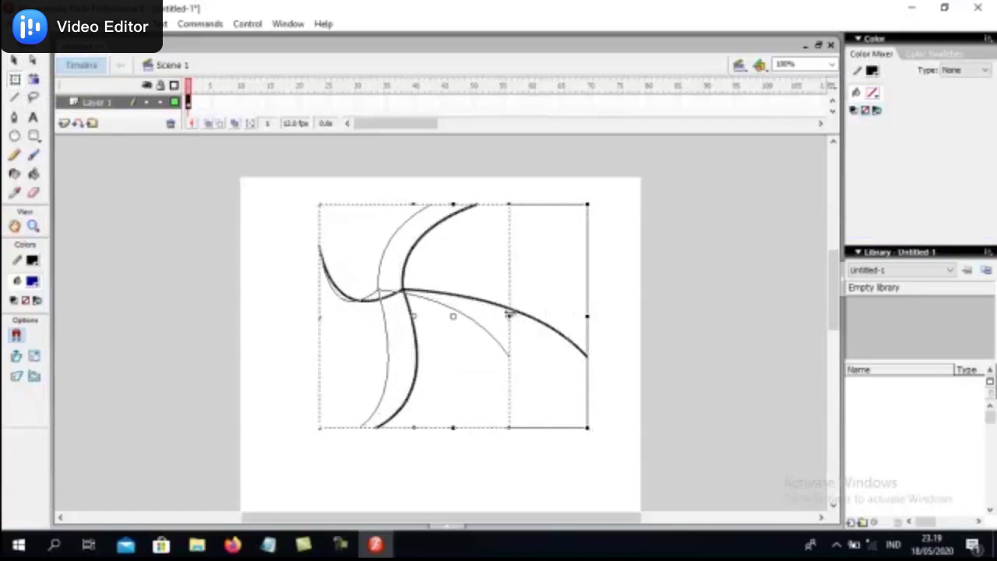
left_click_drag(415, 428, 415, 392)
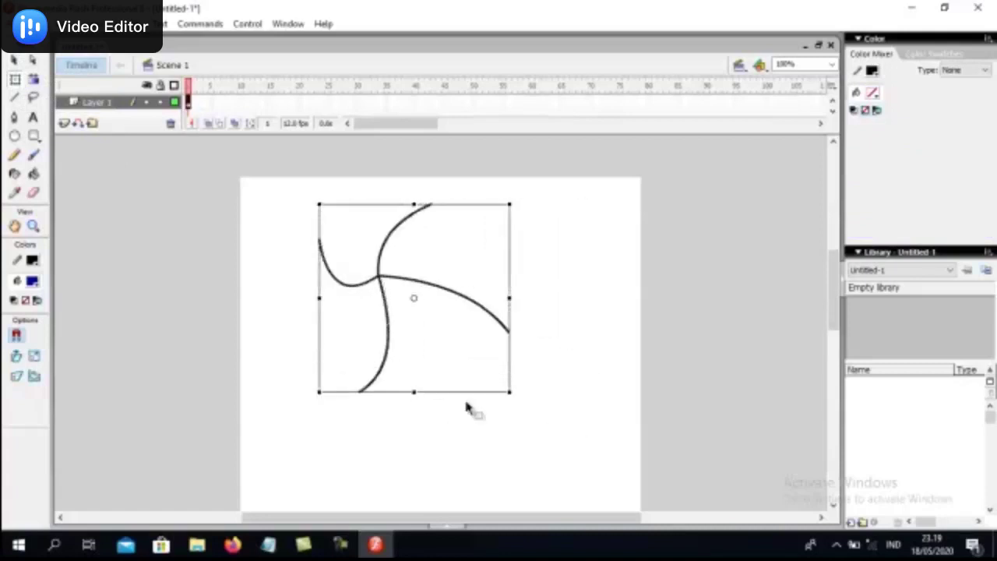
left_click_drag(523, 396, 556, 269)
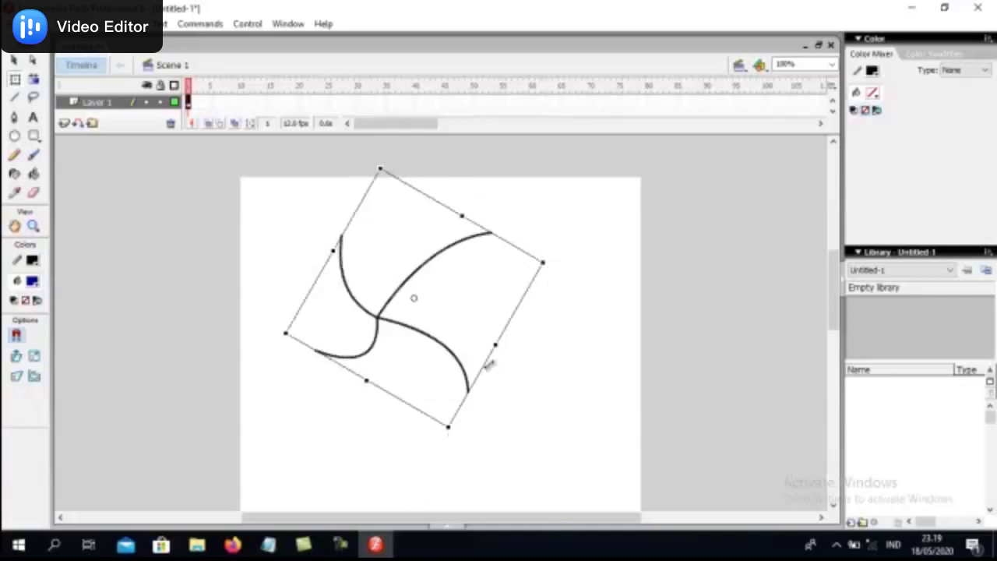
left_click_drag(497, 348, 540, 368)
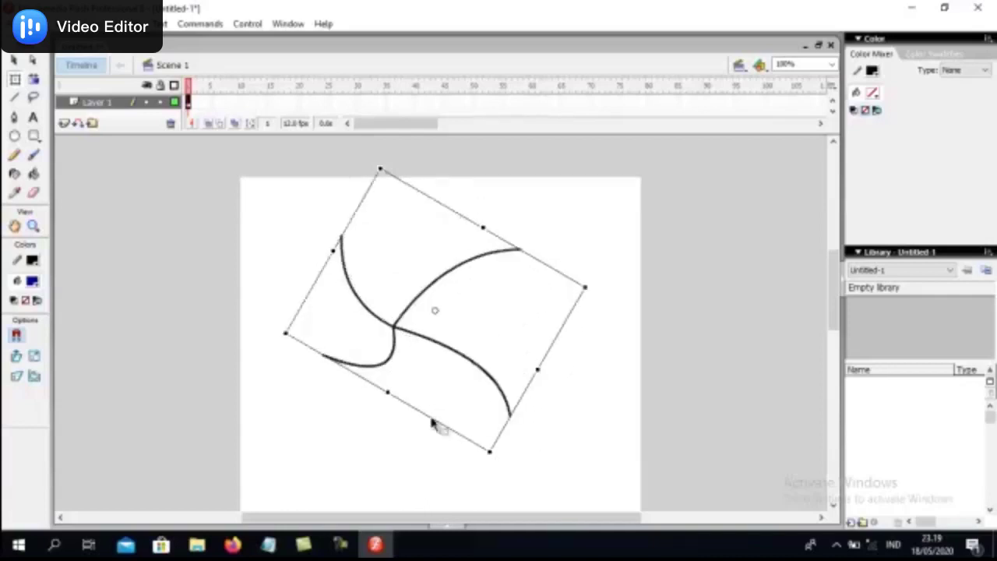
left_click_drag(388, 394, 360, 438)
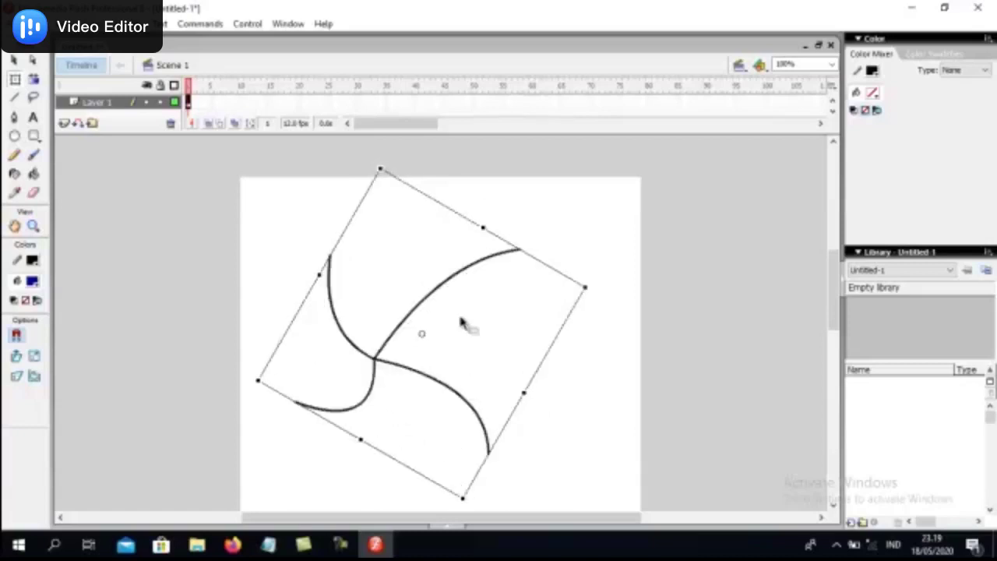
left_click_drag(387, 160, 534, 248)
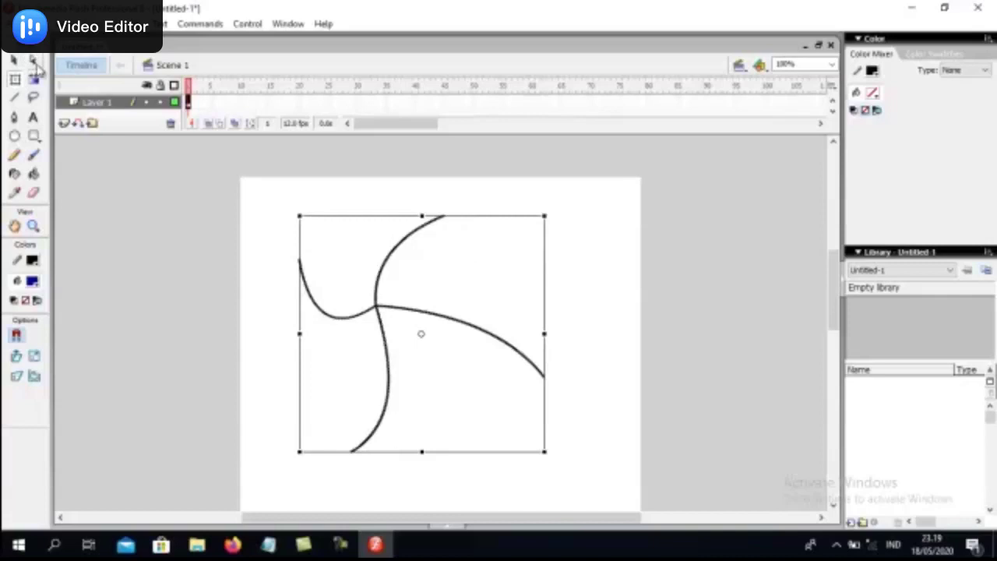
left_click(34, 79)
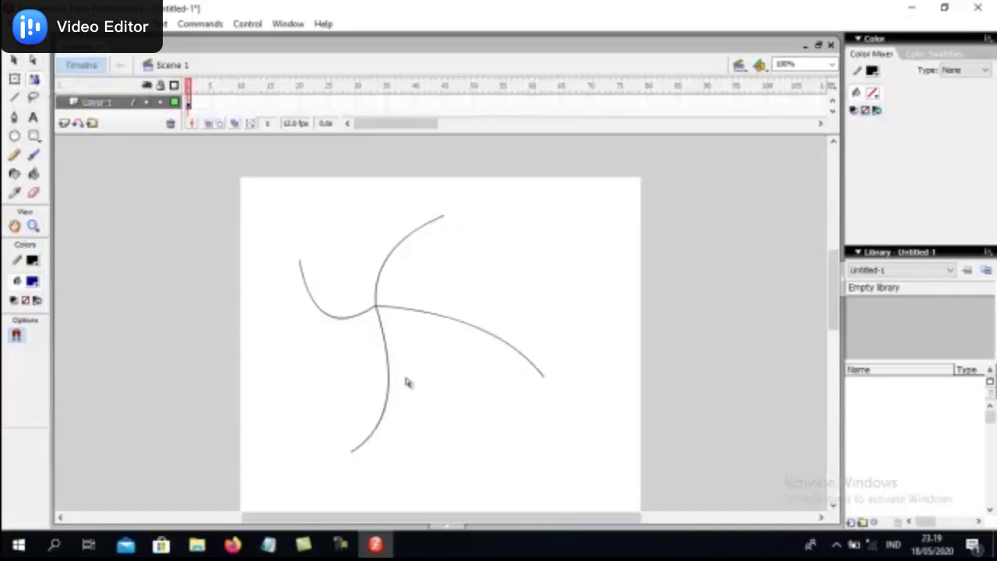
Drag the upper curve's top anchor handle into a downward hook, then nudge the curves down.
left_click(35, 62)
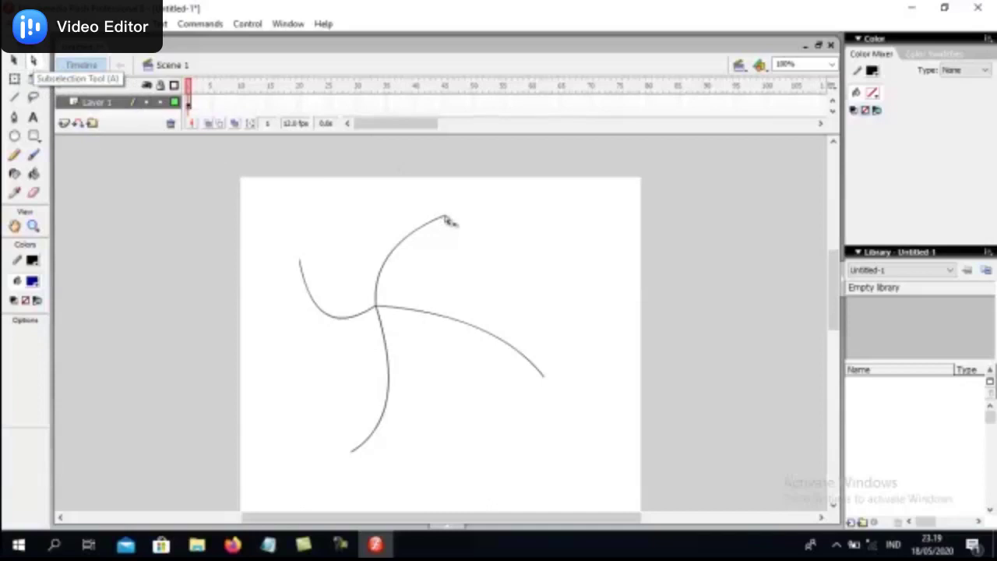
left_click(447, 222)
left_click_drag(445, 218, 454, 270)
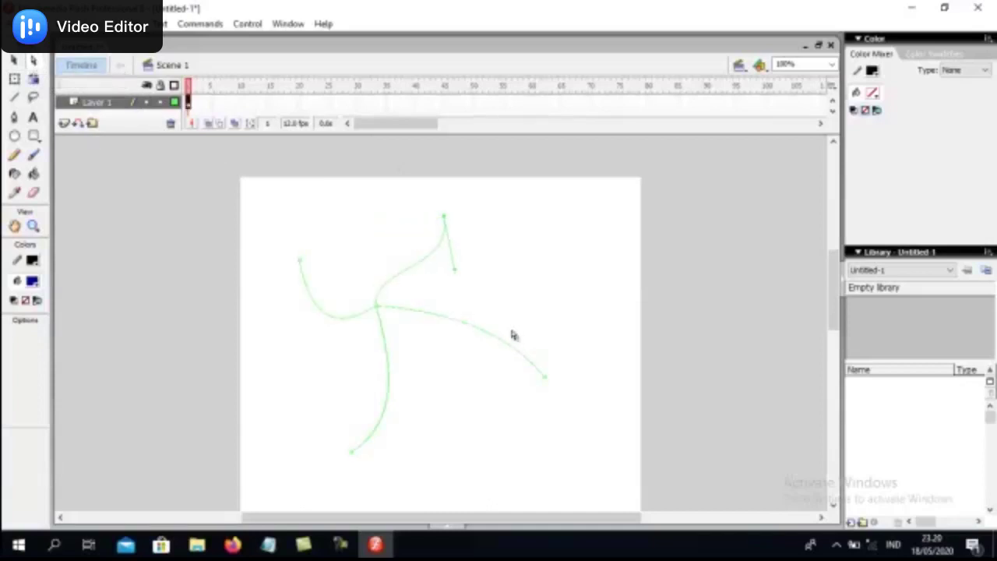
left_click_drag(483, 335, 476, 353)
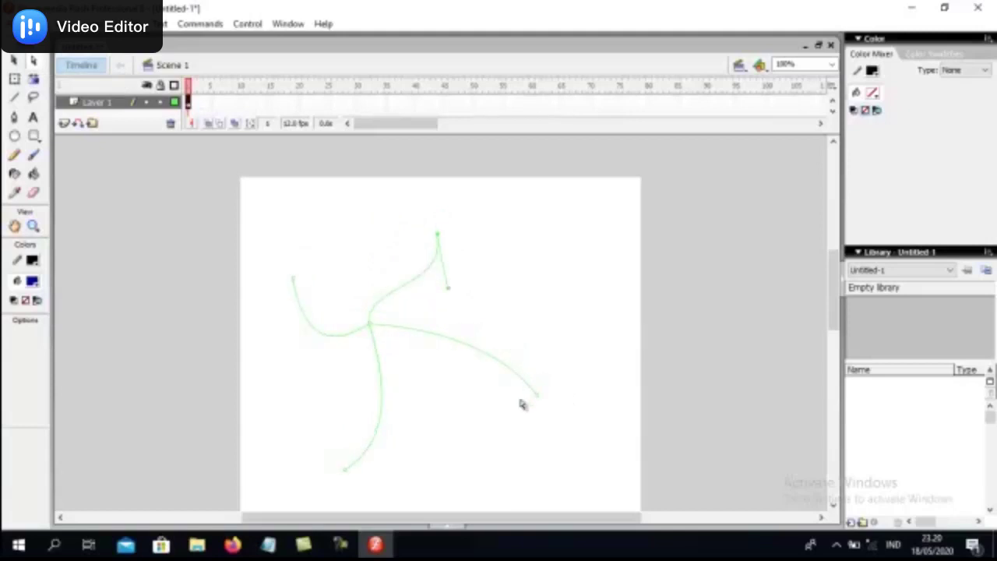
Draw a closed four-sided dark-blue shape with the Pen tool right of the curves.
left_click(485, 298)
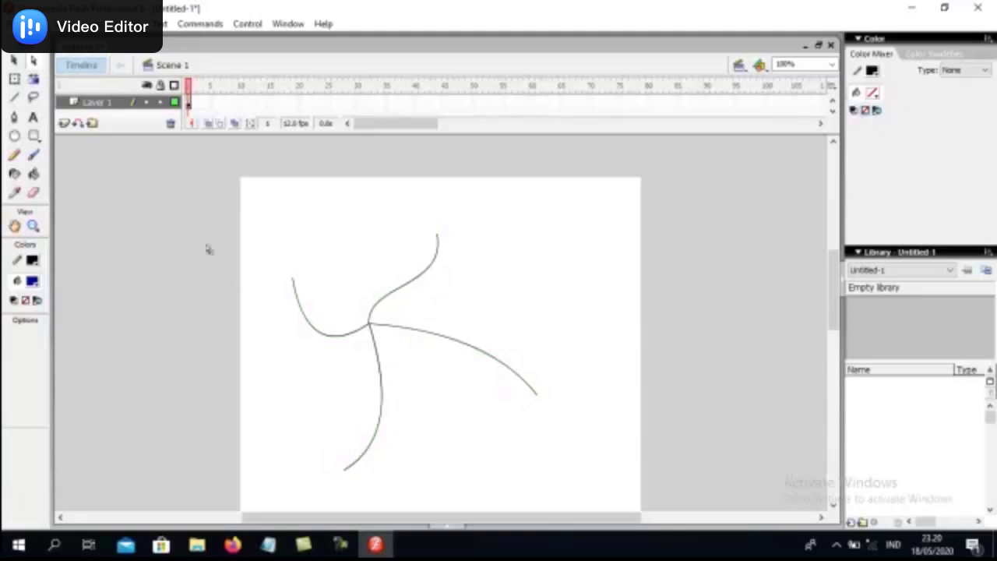
left_click(14, 118)
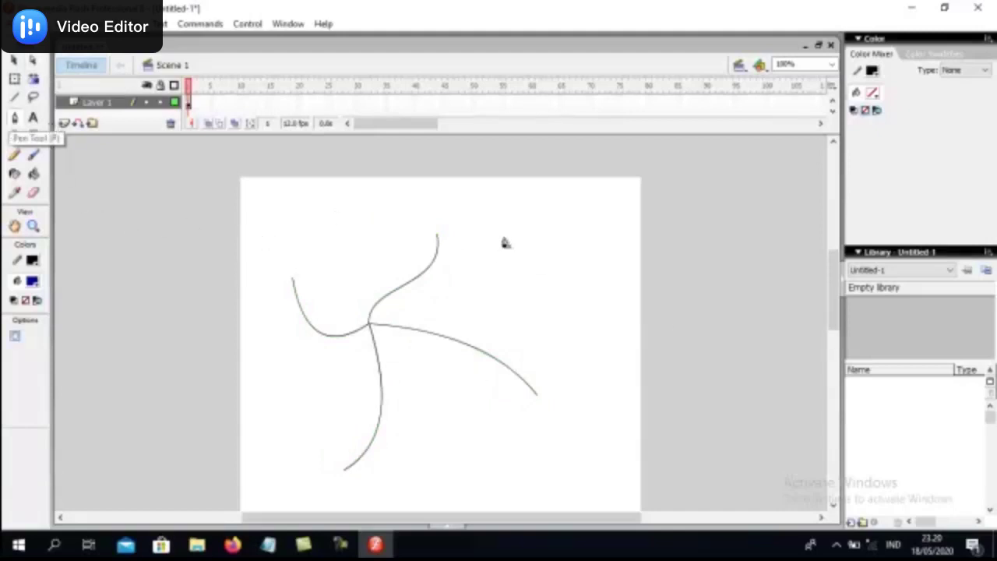
left_click(558, 260)
left_click(579, 328)
left_click(597, 387)
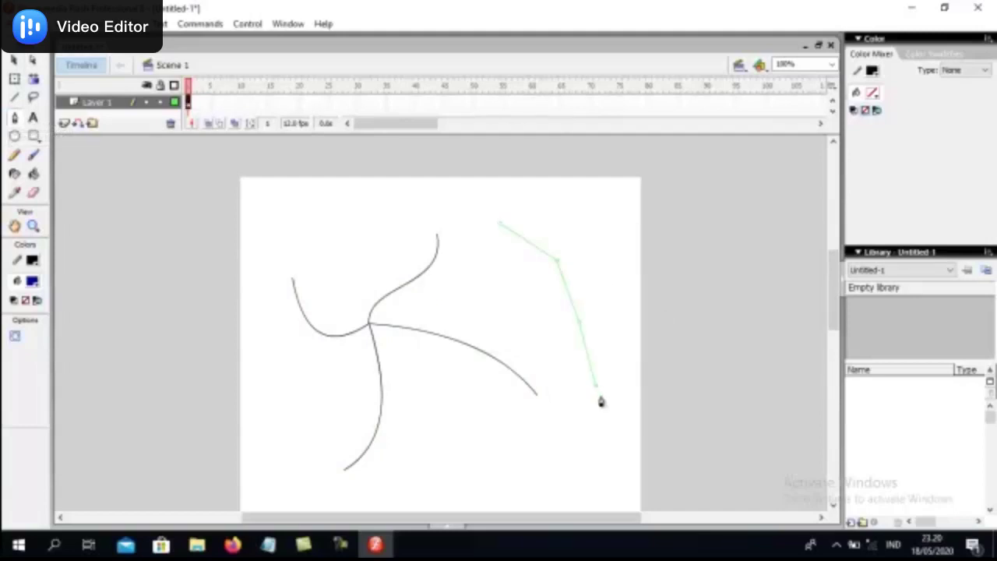
left_click(500, 325)
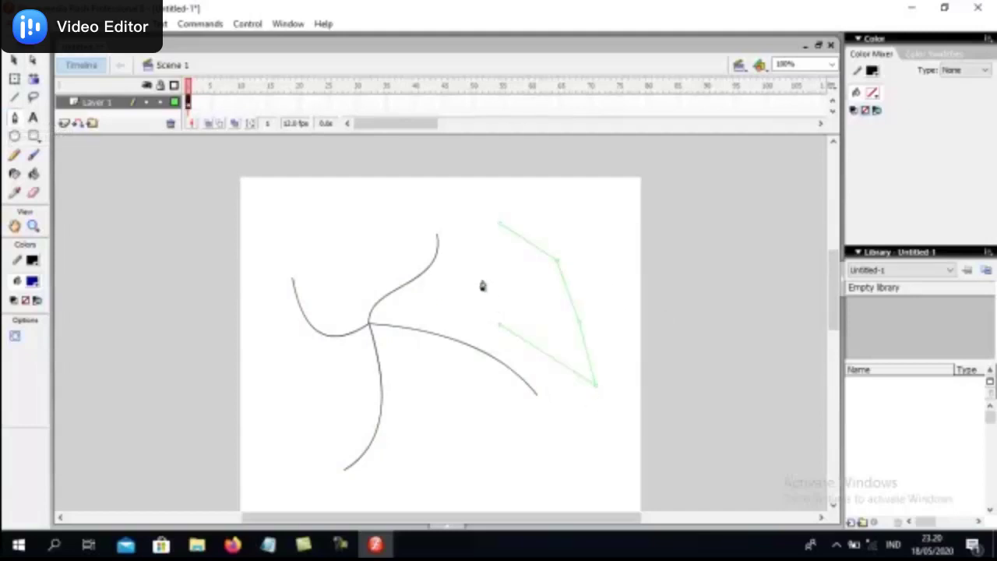
left_click(500, 228)
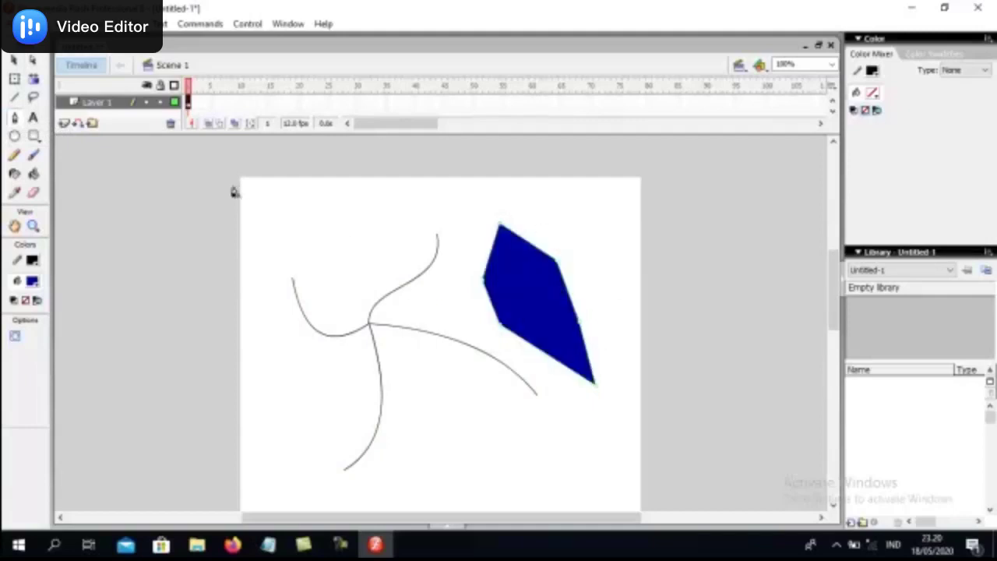
Sketch two freehand pencil outlines below the curves.
left_click(14, 155)
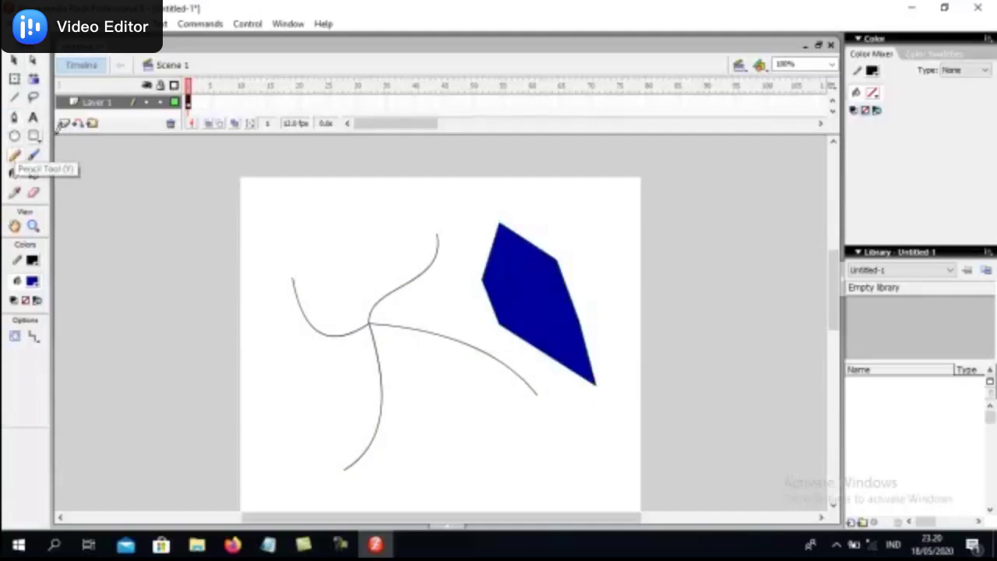
scroll(329, 277, "down", 3)
left_click_drag(405, 312, 474, 323)
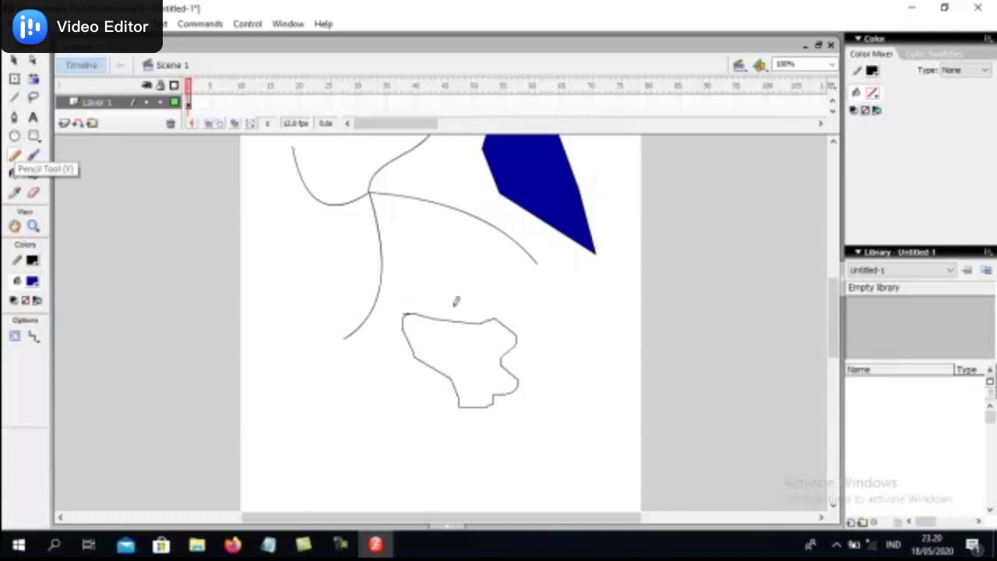
mouse_move(388, 358)
left_mouse_down()
mouse_move(323, 389)
mouse_move(293, 384)
mouse_move(358, 419)
mouse_move(435, 434)
left_mouse_up()
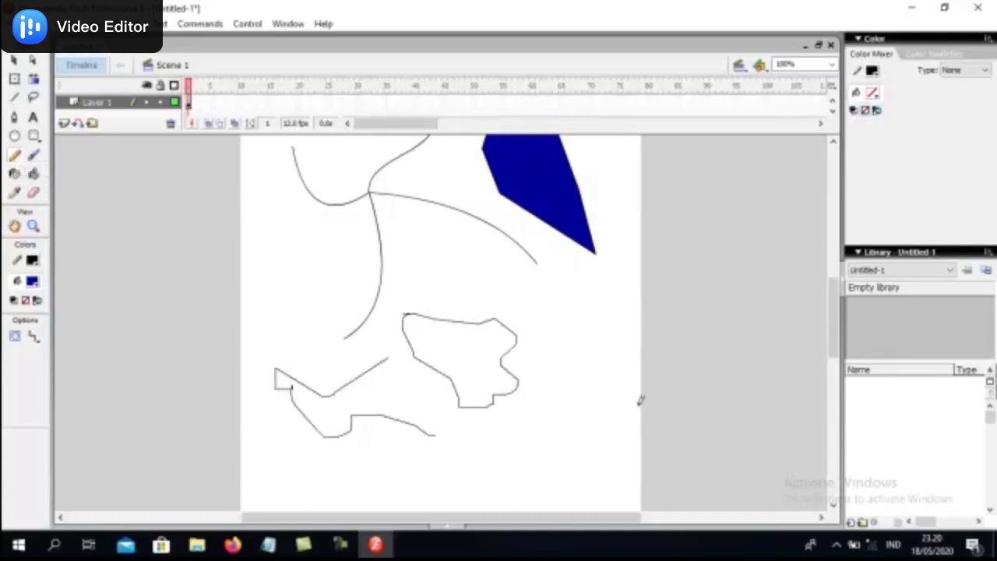
Erase most of the dark-blue shape, leaving a small triangle.
scroll(809, 291, "up", 3)
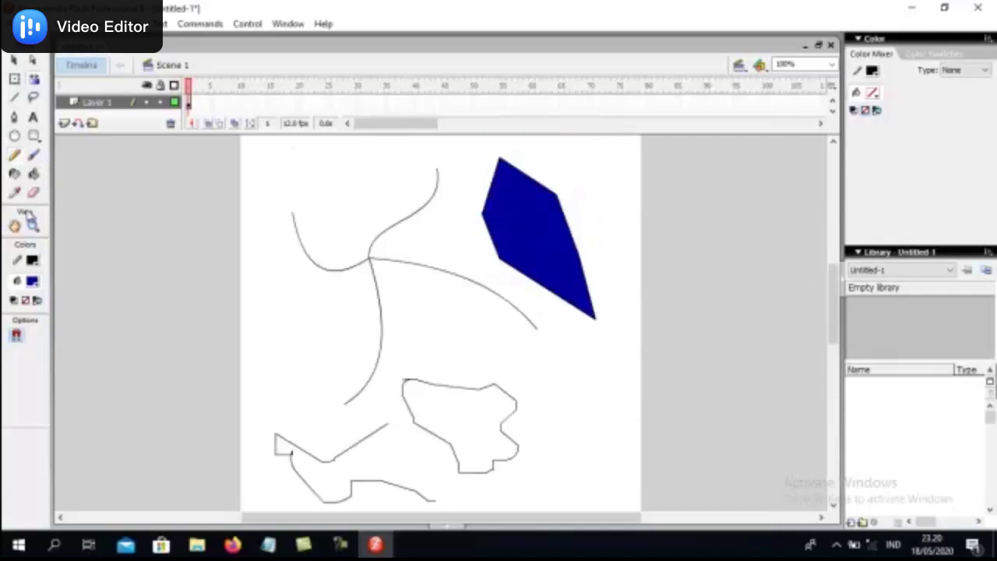
left_click(33, 194)
mouse_move(489, 184)
left_mouse_down()
mouse_move(511, 163)
mouse_move(457, 183)
mouse_move(556, 178)
mouse_move(476, 210)
mouse_move(541, 202)
mouse_move(499, 238)
mouse_move(581, 220)
mouse_move(519, 227)
mouse_move(532, 239)
mouse_move(501, 256)
mouse_move(590, 254)
mouse_move(538, 265)
mouse_move(576, 287)
left_mouse_up()
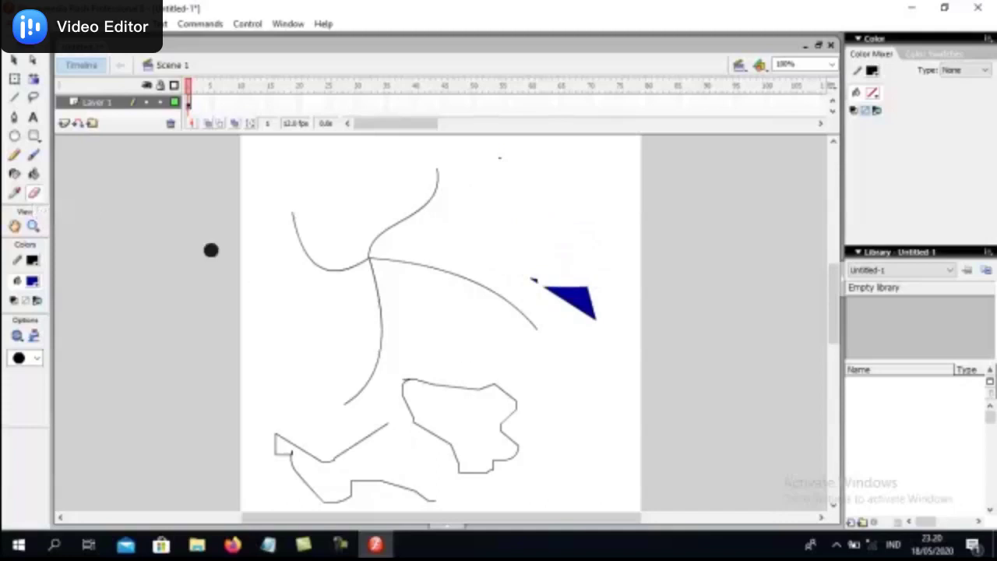
Fill the bottom-centre outline black, then recolour it red (#FF0000) with the Paint Bucket.
left_click(34, 173)
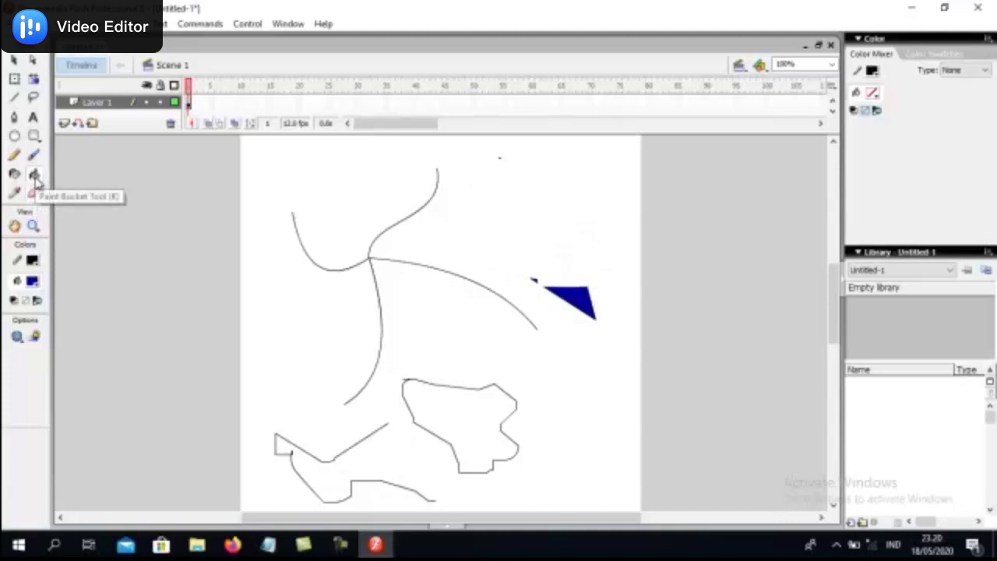
left_click(32, 282)
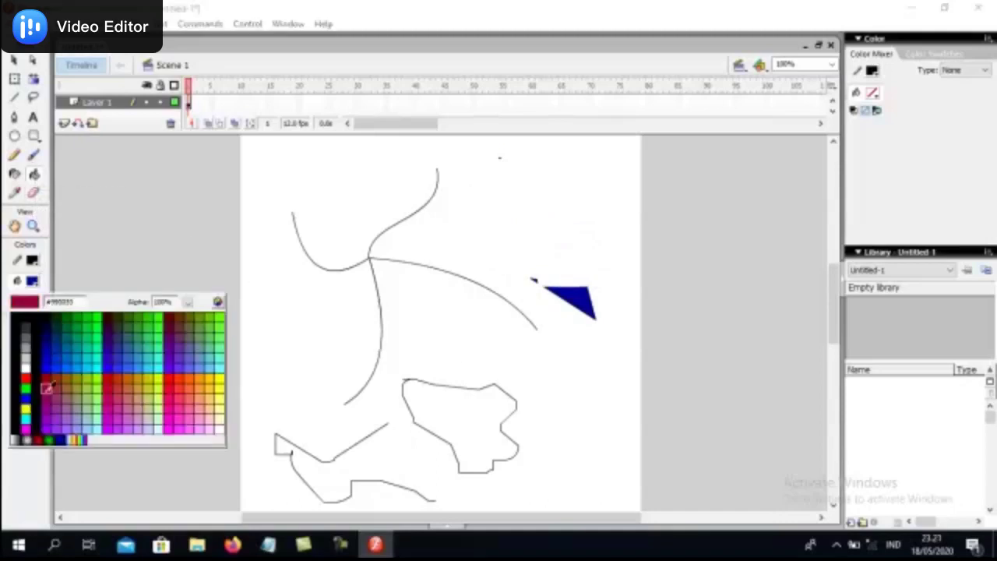
left_click(35, 405)
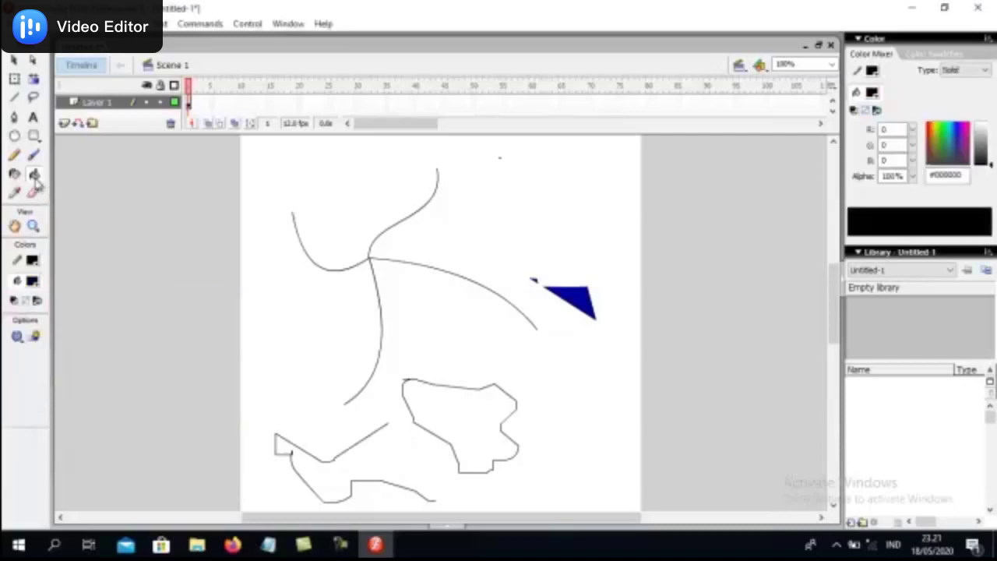
left_click(489, 405)
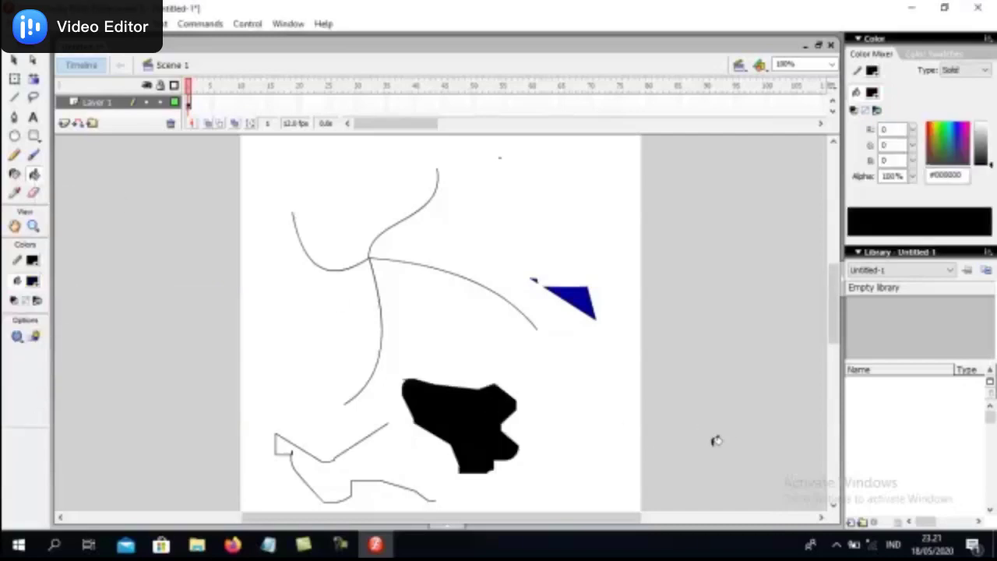
left_click(32, 281)
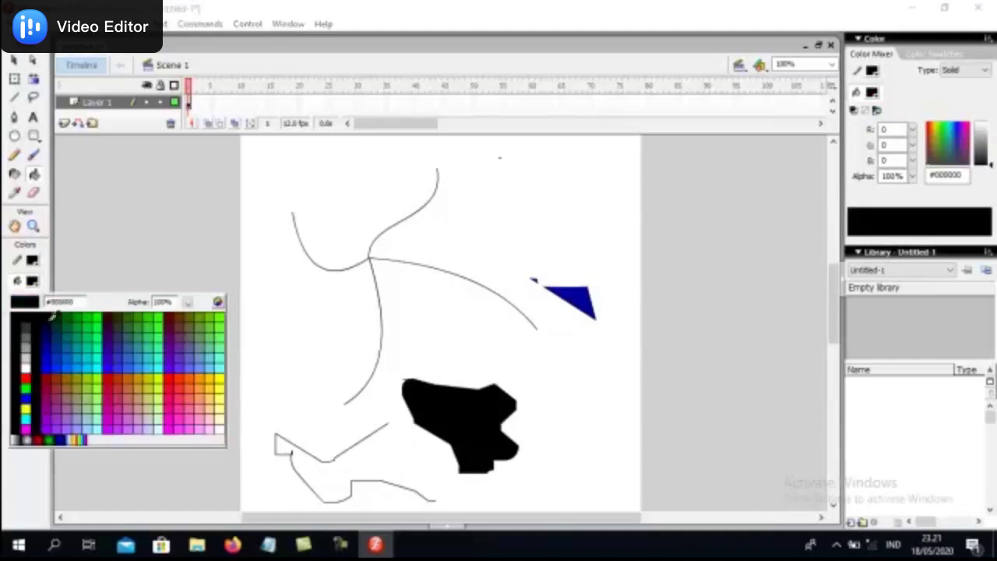
left_click(35, 377)
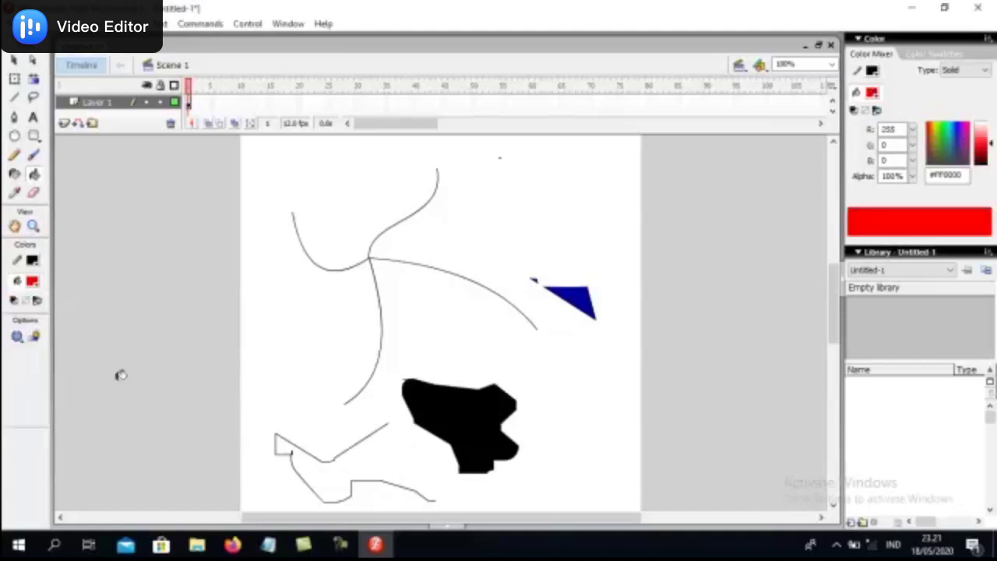
left_click(474, 419)
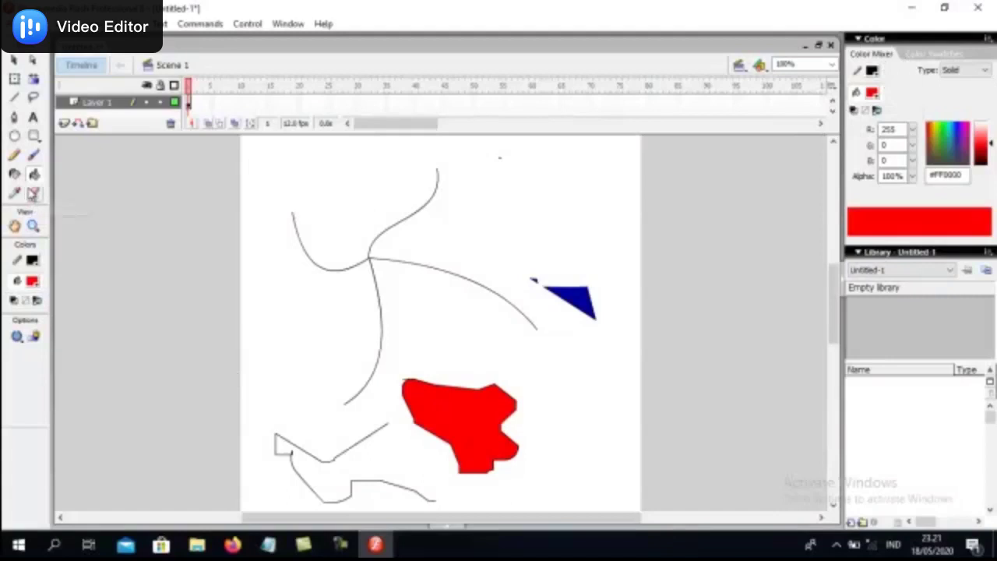
left_click(34, 193)
Paint two thick red scribbles, using a larger slanted brush for the second.
mouse_move(371, 191)
left_mouse_down()
mouse_move(263, 271)
mouse_move(339, 218)
mouse_move(308, 307)
mouse_move(319, 328)
left_mouse_up()
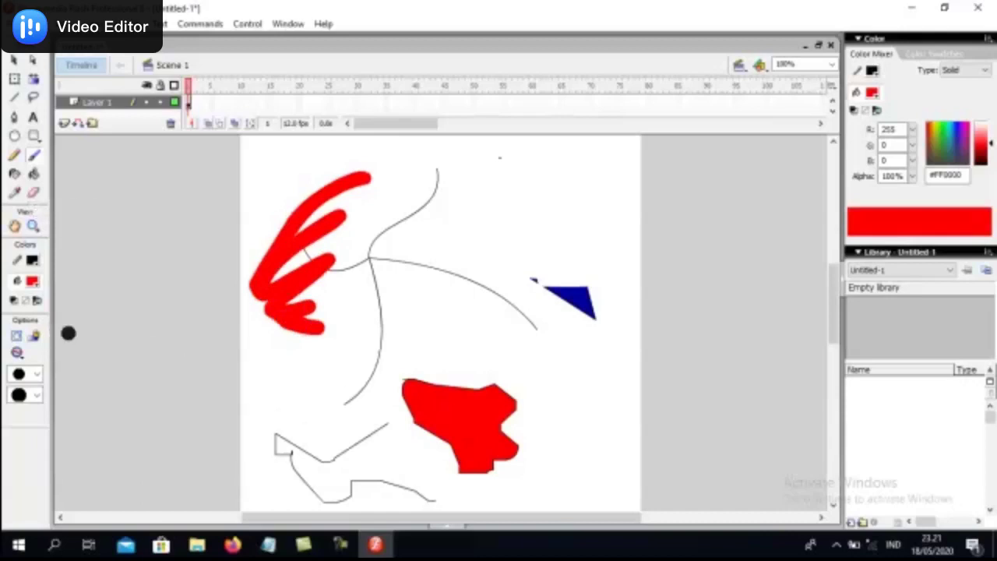
left_click(36, 375)
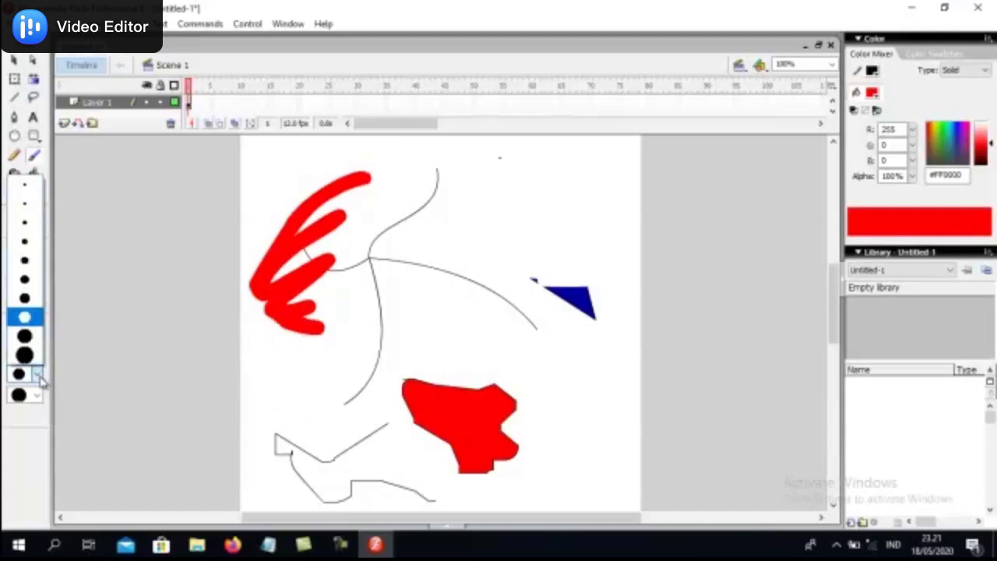
left_click(34, 338)
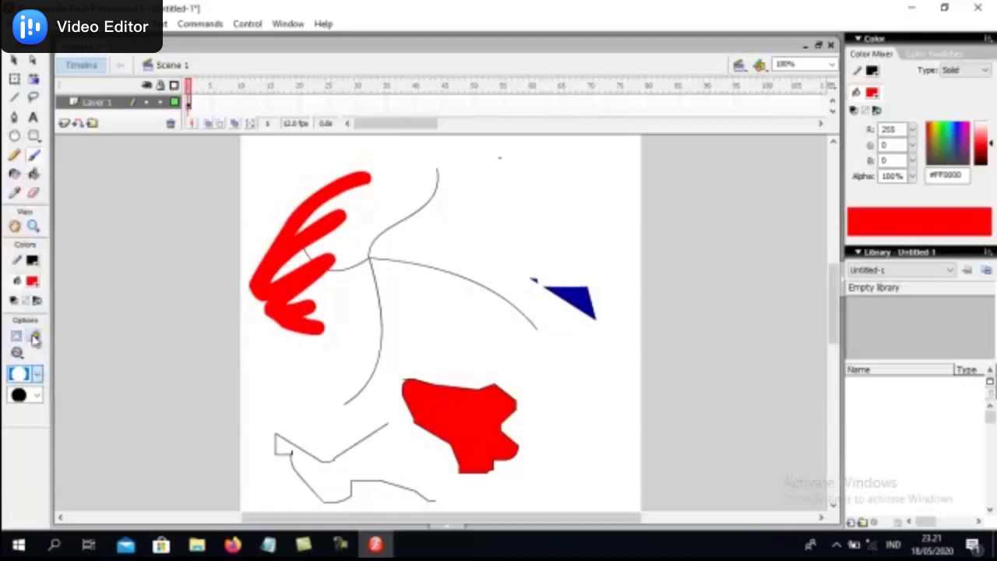
left_click(36, 396)
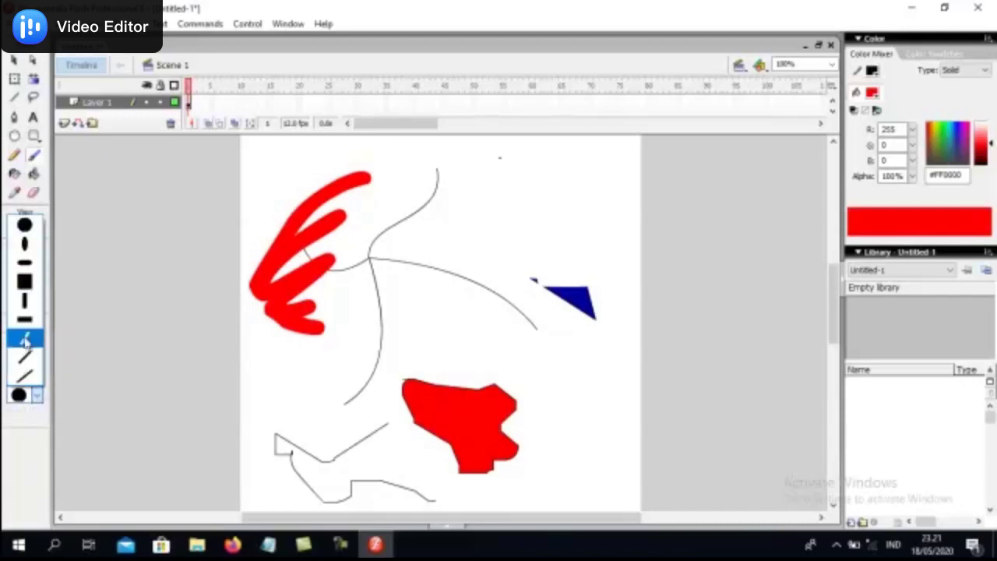
left_click(26, 341)
mouse_move(517, 201)
left_mouse_down()
mouse_move(481, 289)
mouse_move(627, 326)
mouse_move(569, 293)
left_mouse_up()
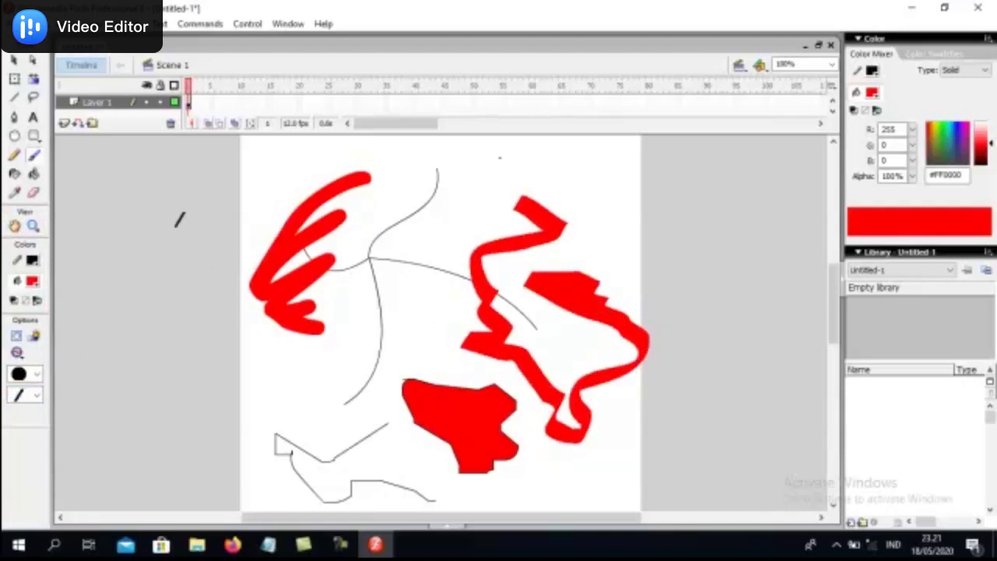
Pan the view and drag out a new text box along the stage's top edge.
left_click(14, 226)
mouse_move(461, 406)
left_mouse_down()
mouse_move(403, 380)
mouse_move(494, 397)
left_mouse_up()
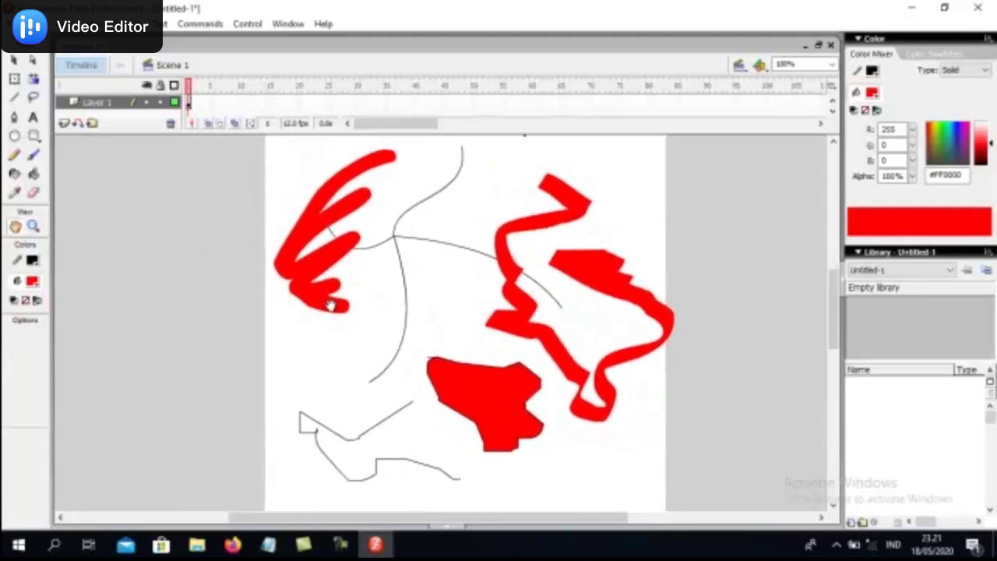
mouse_move(311, 247)
left_mouse_down()
mouse_move(252, 263)
mouse_move(369, 270)
mouse_move(281, 260)
left_mouse_up()
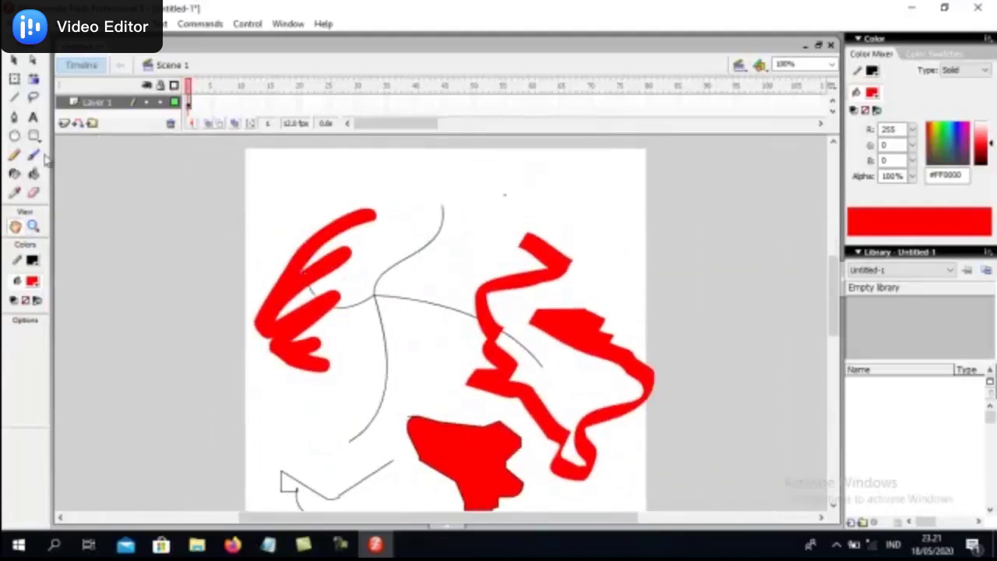
left_click(32, 117)
mouse_move(272, 169)
left_mouse_down()
mouse_move(374, 182)
mouse_move(413, 211)
left_mouse_up()
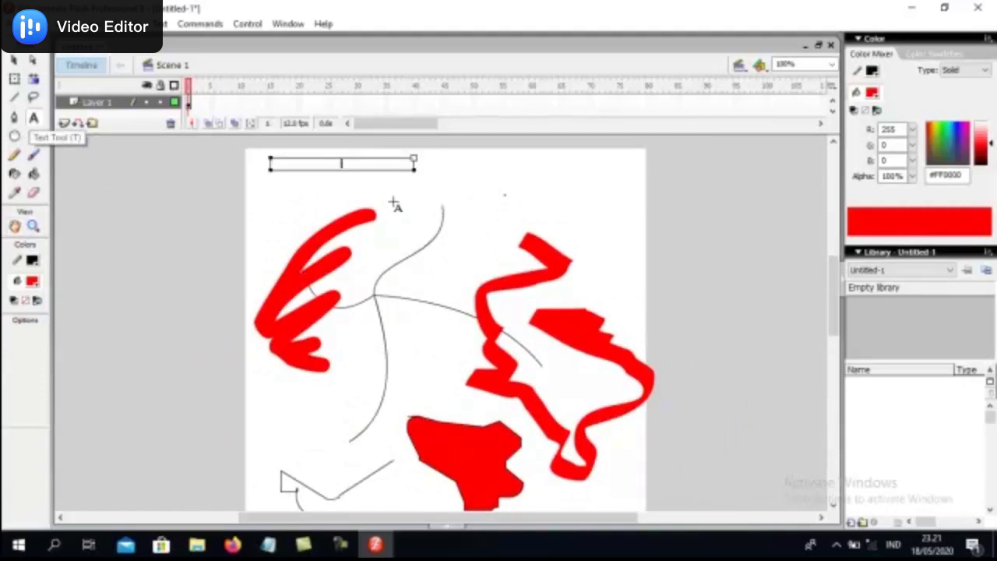
Type the text at the top of the stage and set its font size to 34.
type("aaaaaaaaaaaa")
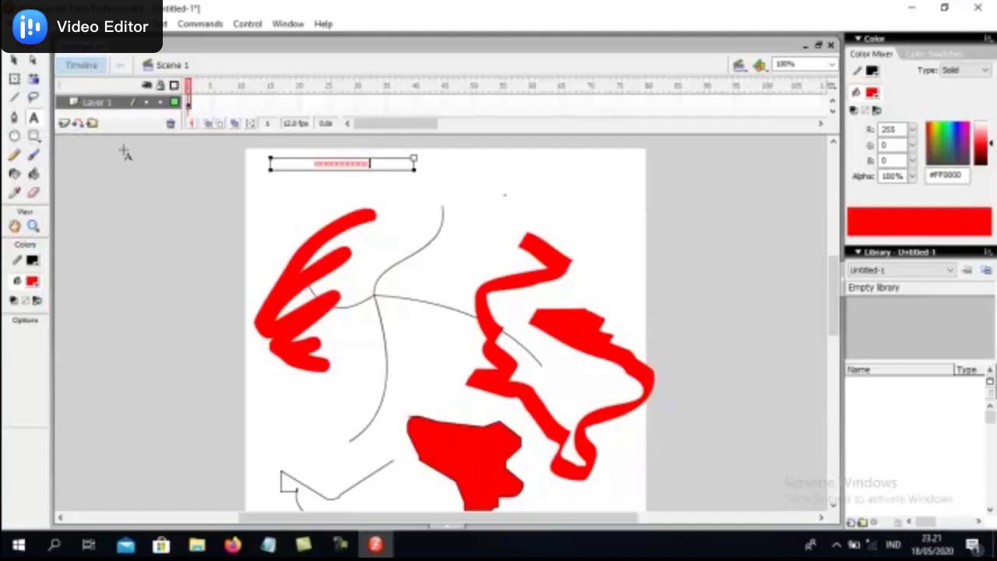
left_click(446, 525)
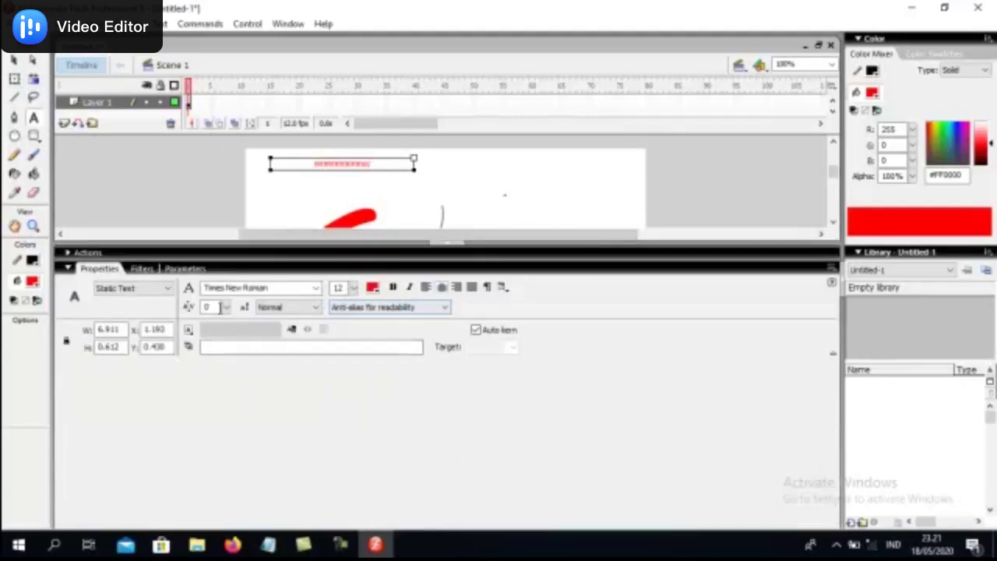
left_click(292, 307)
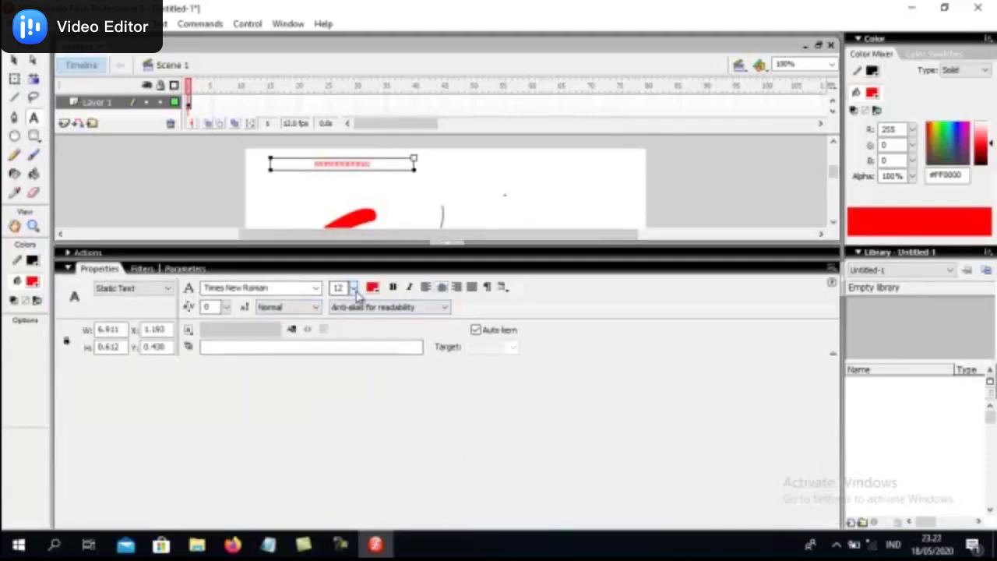
left_click_drag(353, 288, 355, 274)
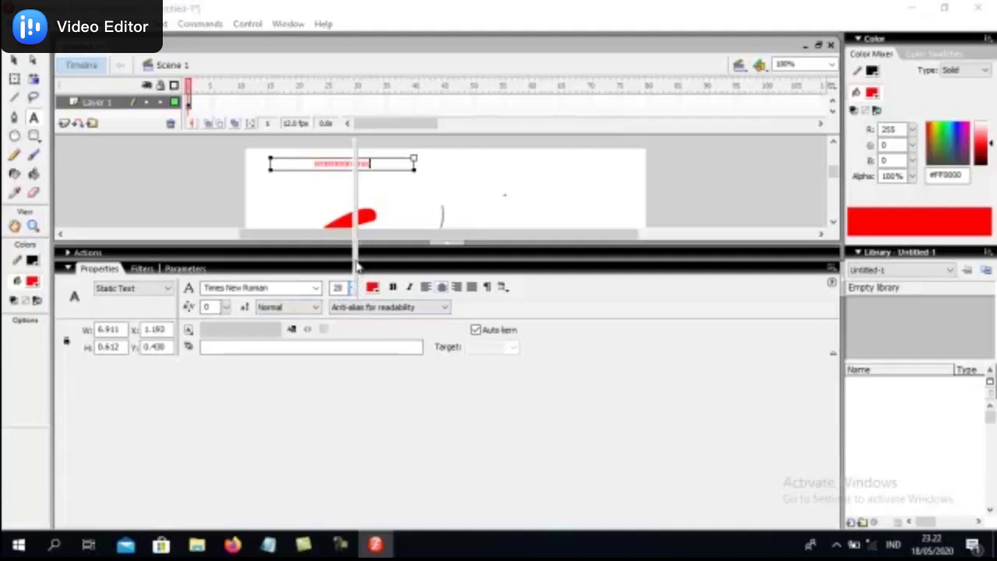
left_click_drag(372, 164, 288, 169)
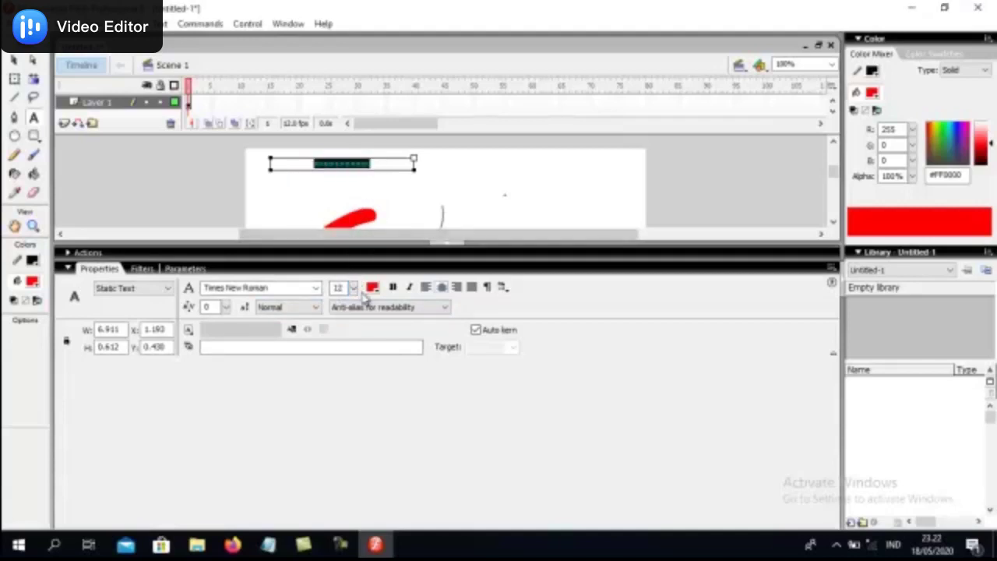
left_click_drag(354, 288, 372, 262)
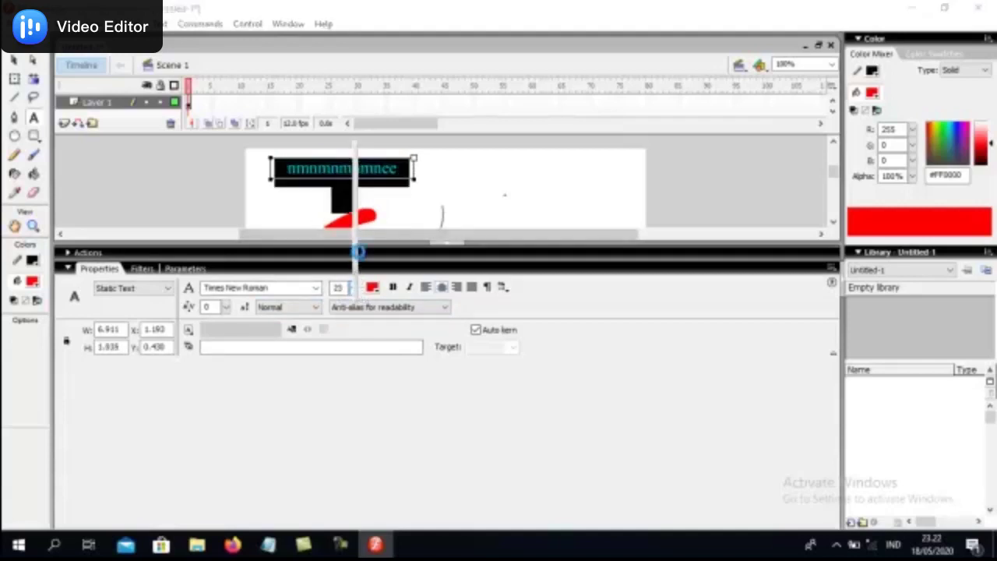
Make the text bold and blue, then hide the Properties panel.
left_click(393, 288)
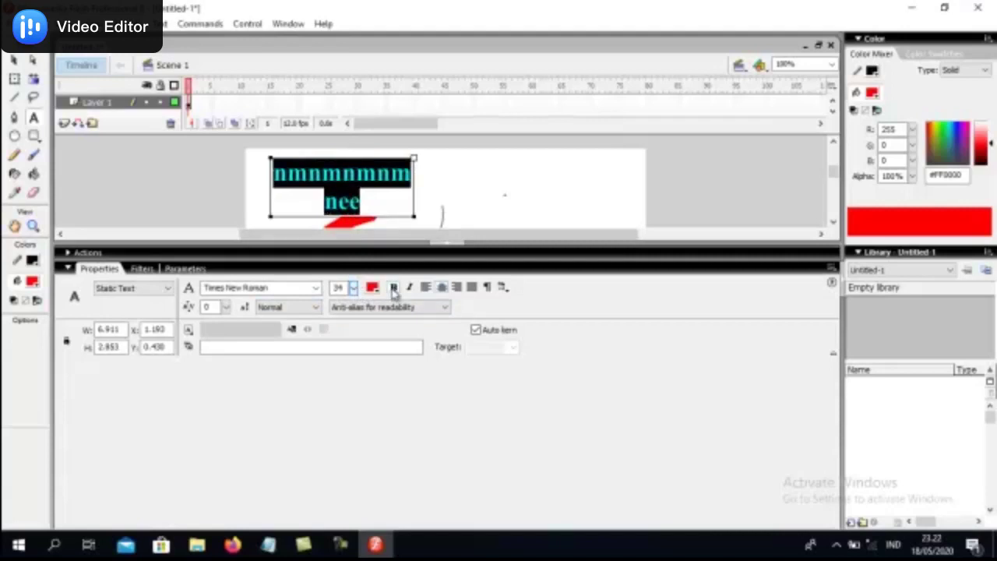
left_click(208, 306)
left_click(372, 288)
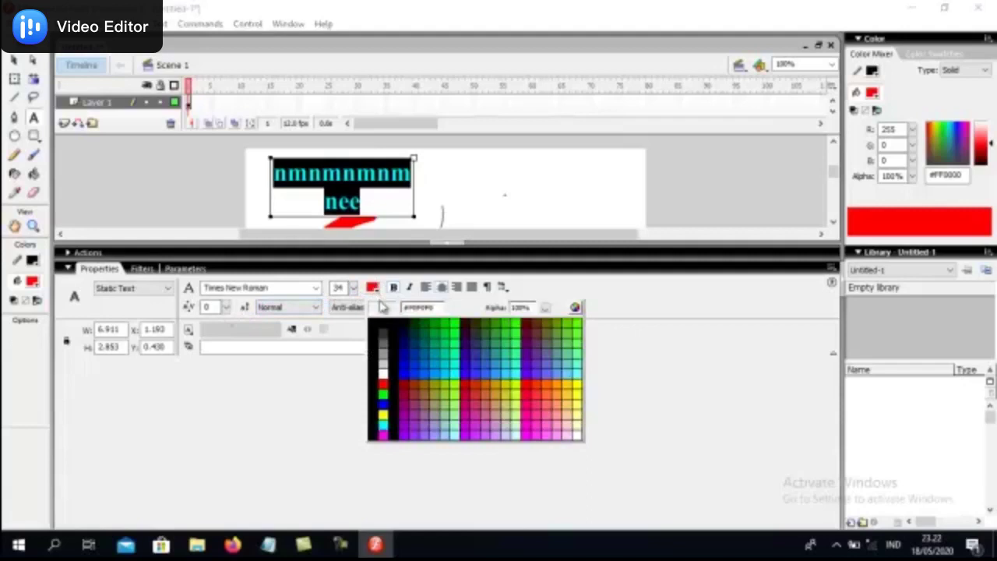
left_click(383, 405)
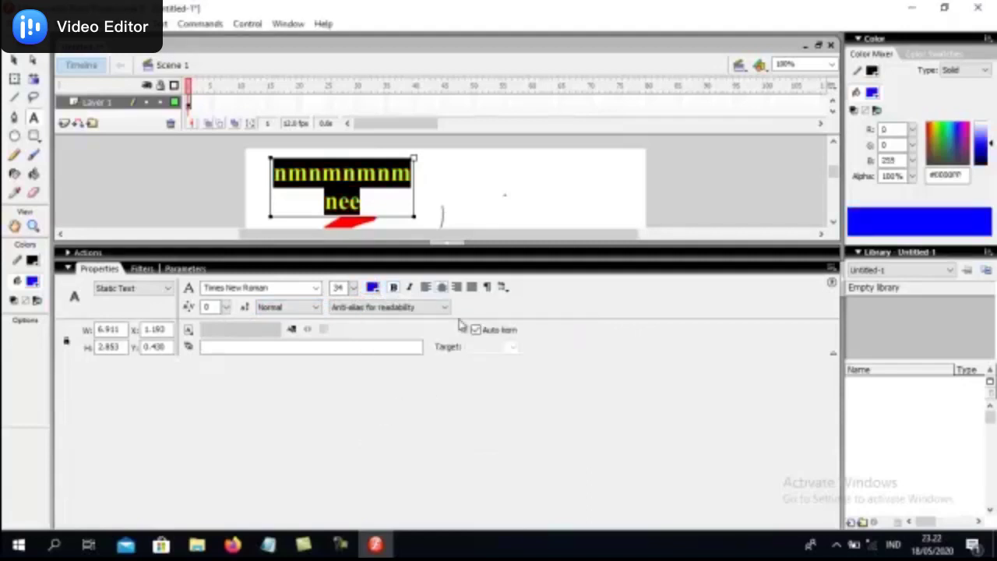
left_click(450, 201)
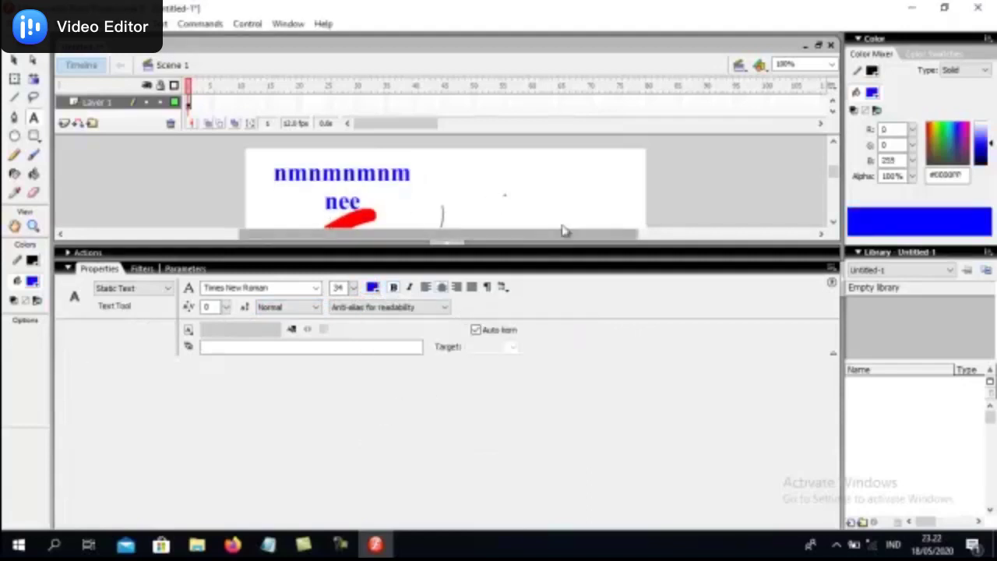
left_click(450, 243)
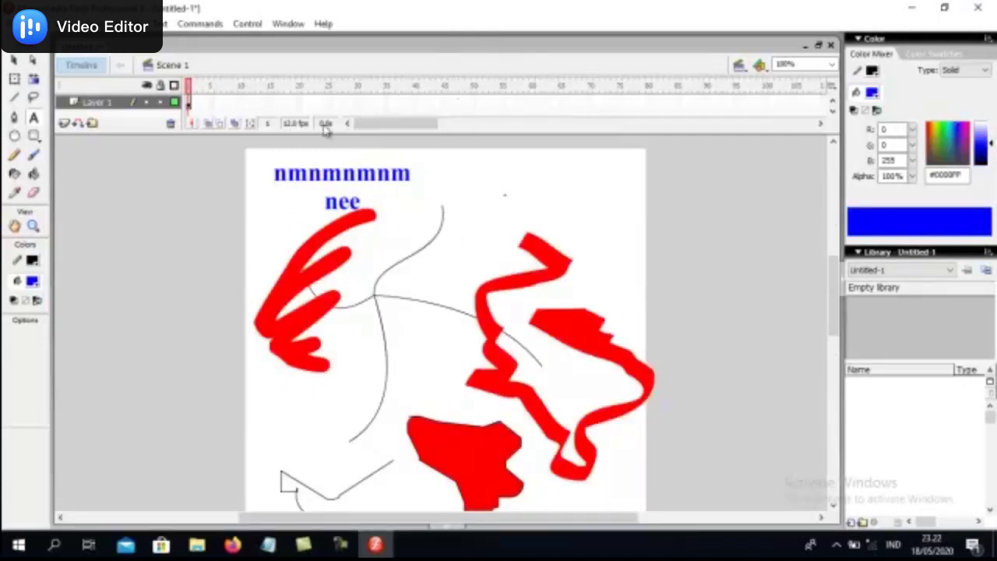
At Show All zoom, select the drawings and blue text with Ctrl+A and delete them.
left_click(14, 61)
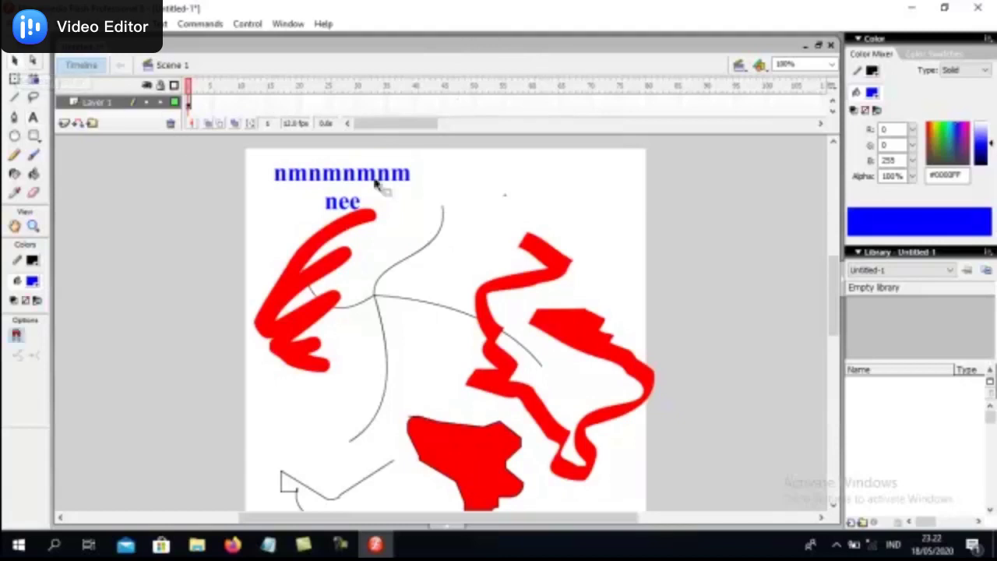
left_click(832, 64)
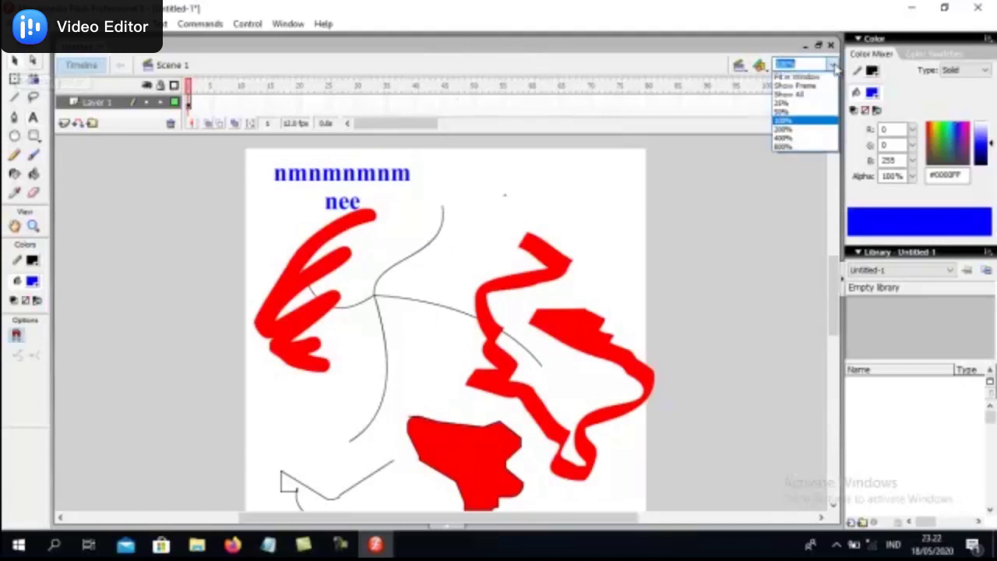
left_click(801, 95)
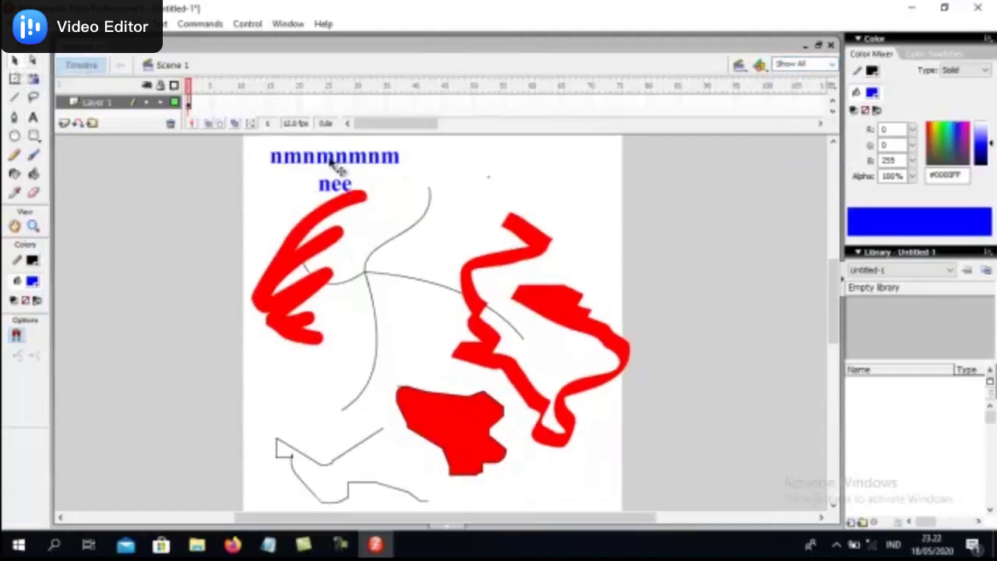
left_click_drag(271, 145, 594, 198)
left_click(594, 197)
key("ctrl+a")
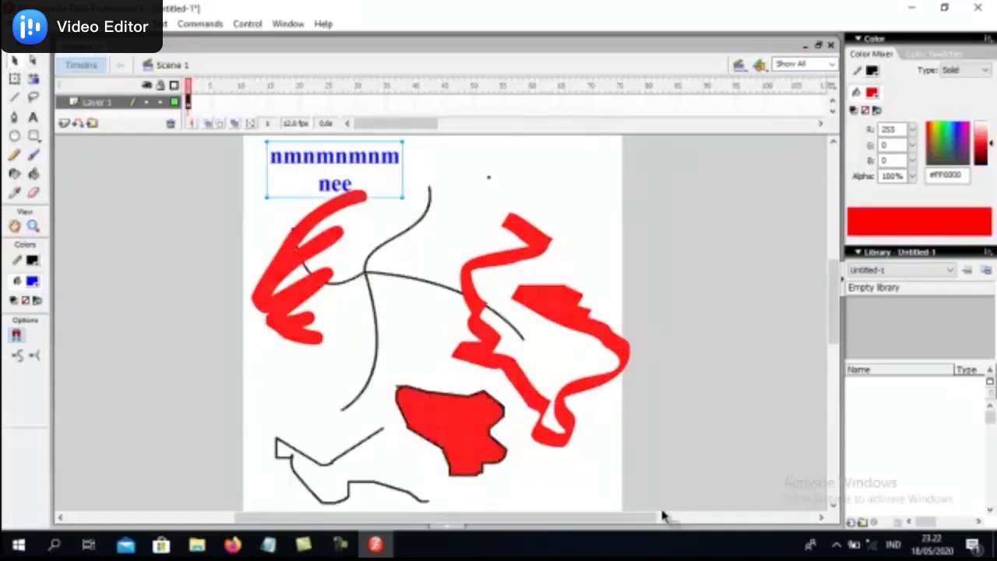
key("Delete")
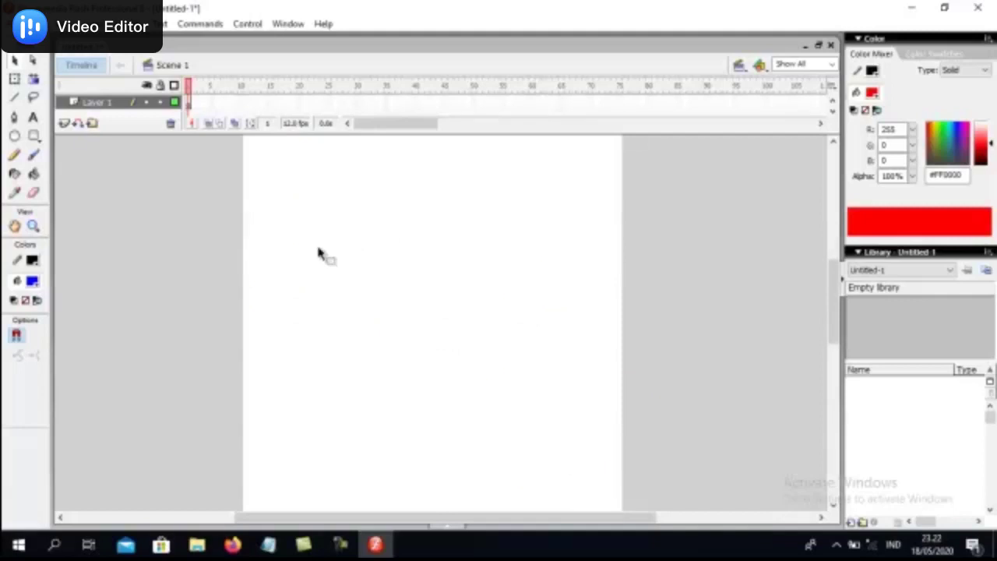
Select Layer 1 in the timeline and bring up the File menu's import options.
scroll(327, 269, "up", 2)
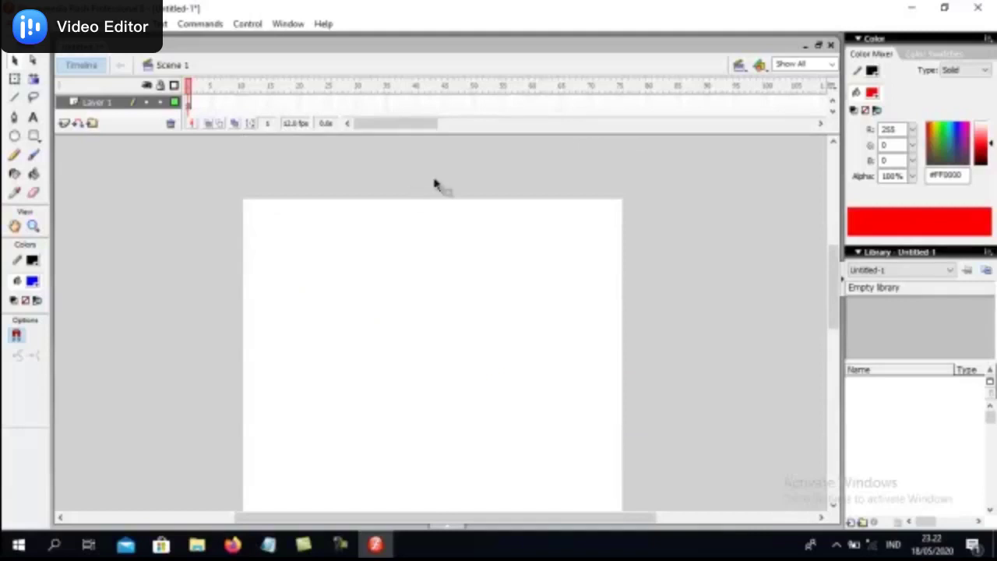
left_click(84, 67)
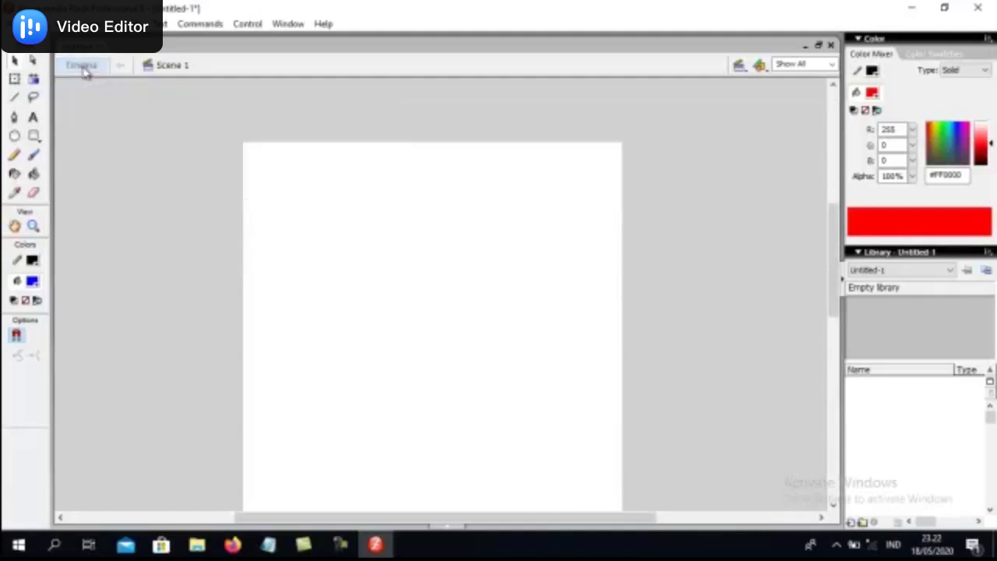
left_click(84, 67)
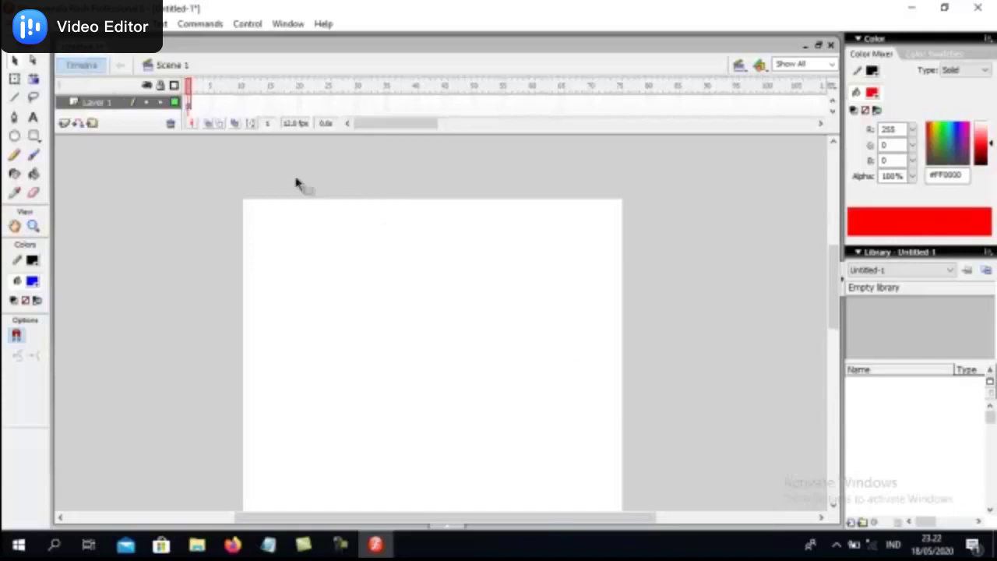
left_click(99, 105)
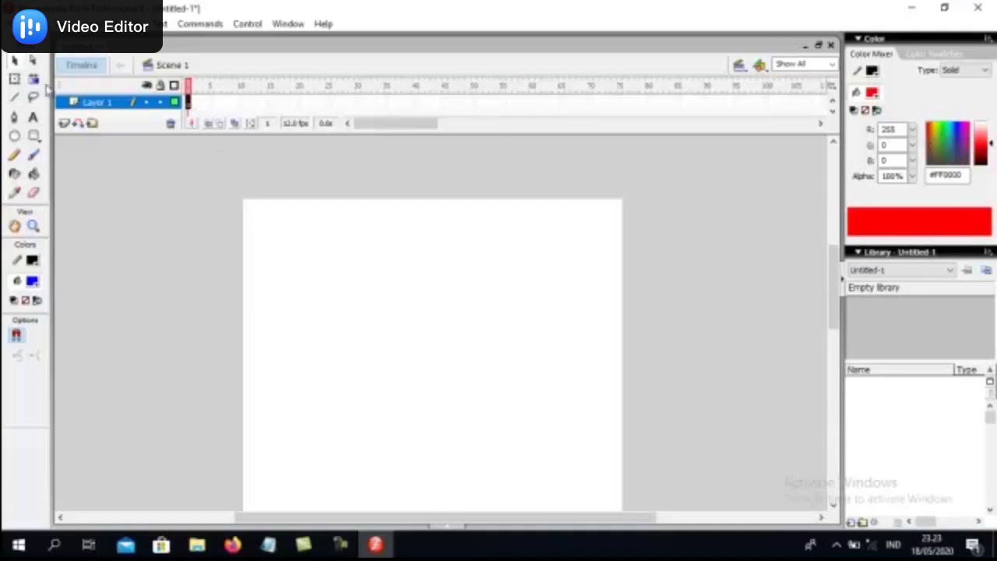
left_click(17, 23)
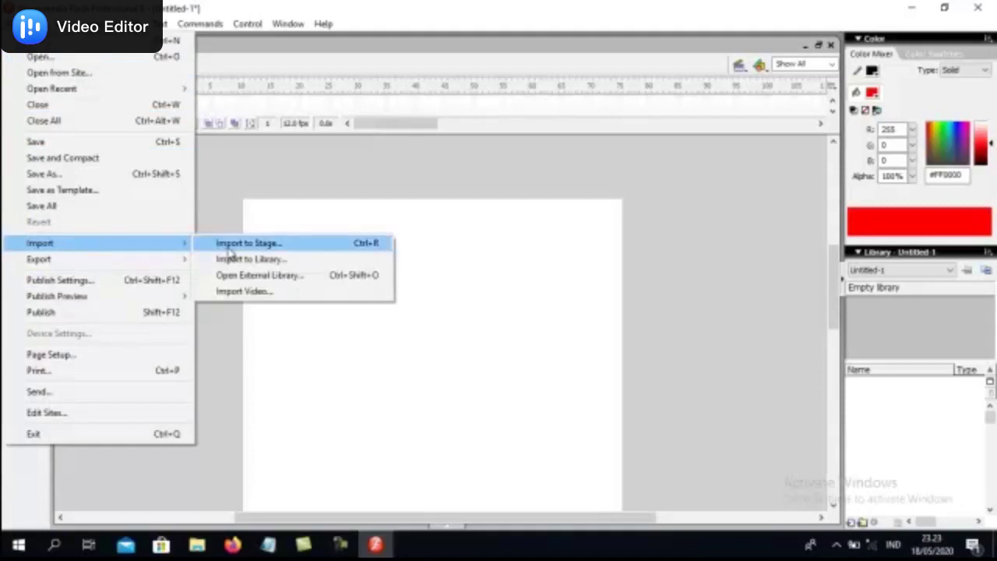
Import sketch 14 from 1. MATERI PELATIHAN > PROPORSI to the stage.
mouse_move(41, 243)
left_click(226, 245)
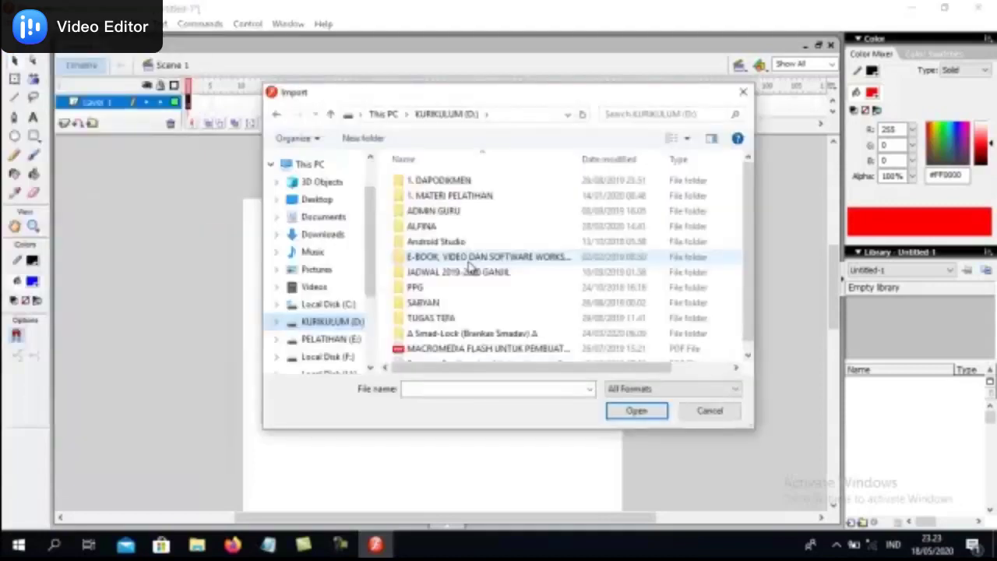
double_click(452, 196)
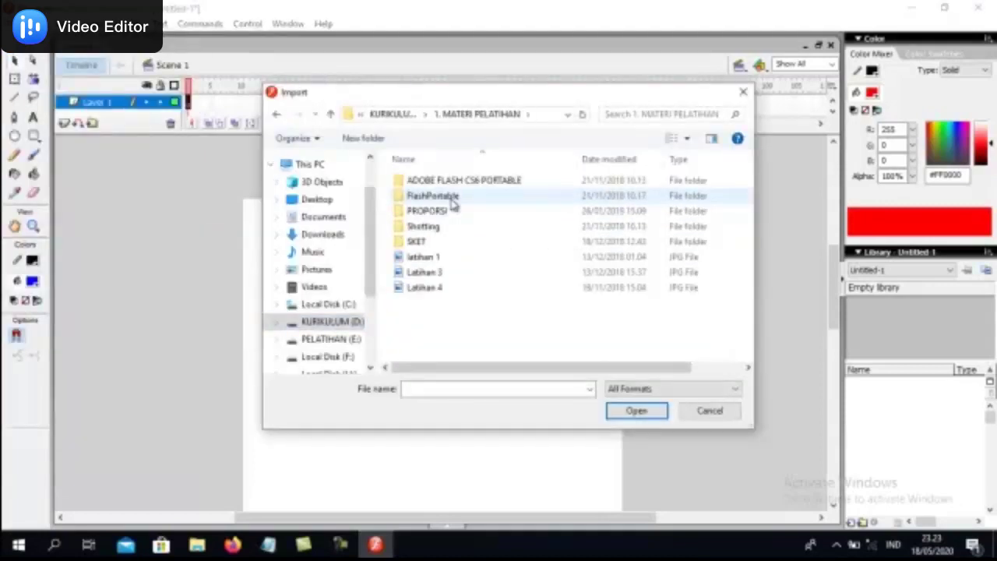
double_click(428, 215)
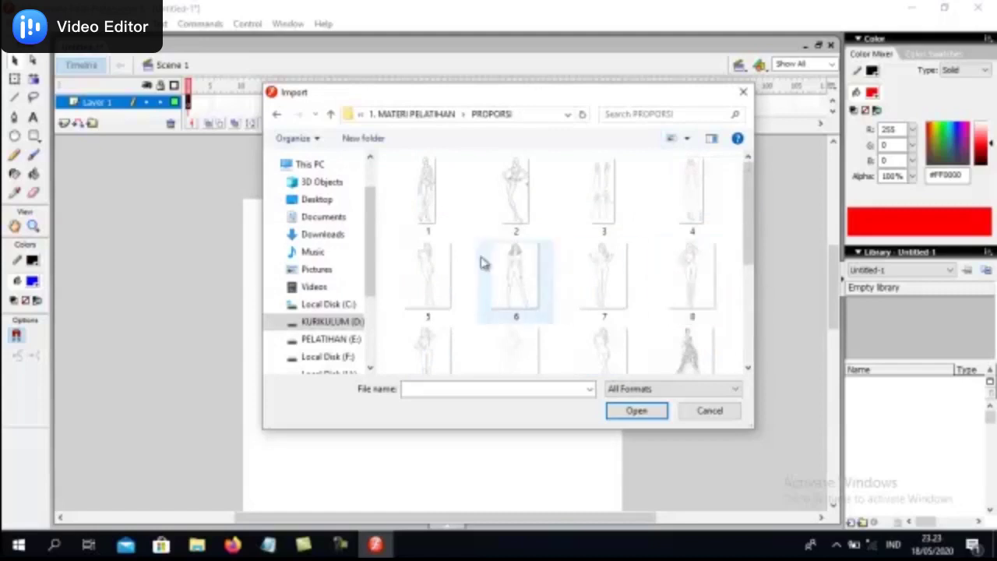
scroll(482, 262, "down", 1)
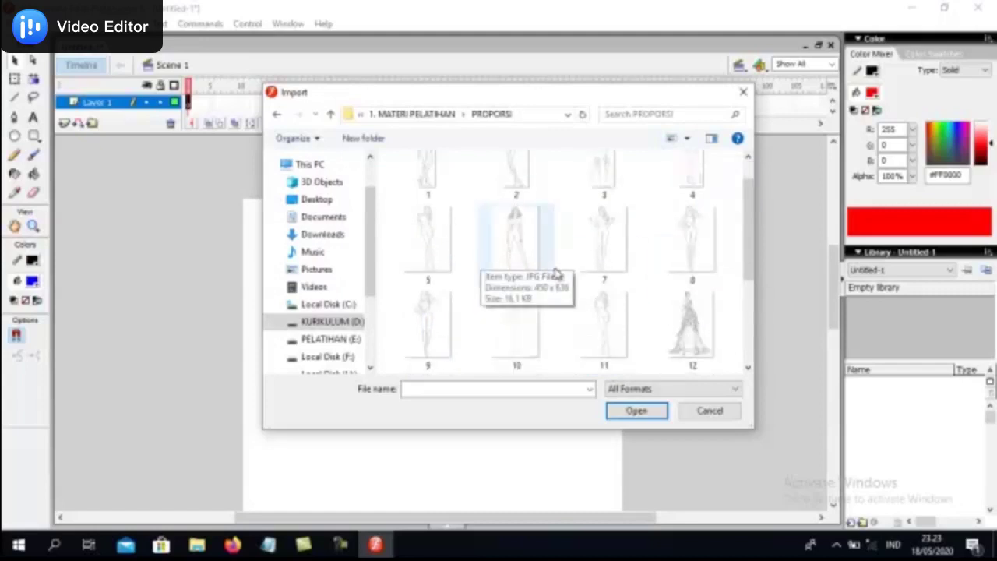
left_click(691, 138)
left_click(489, 253)
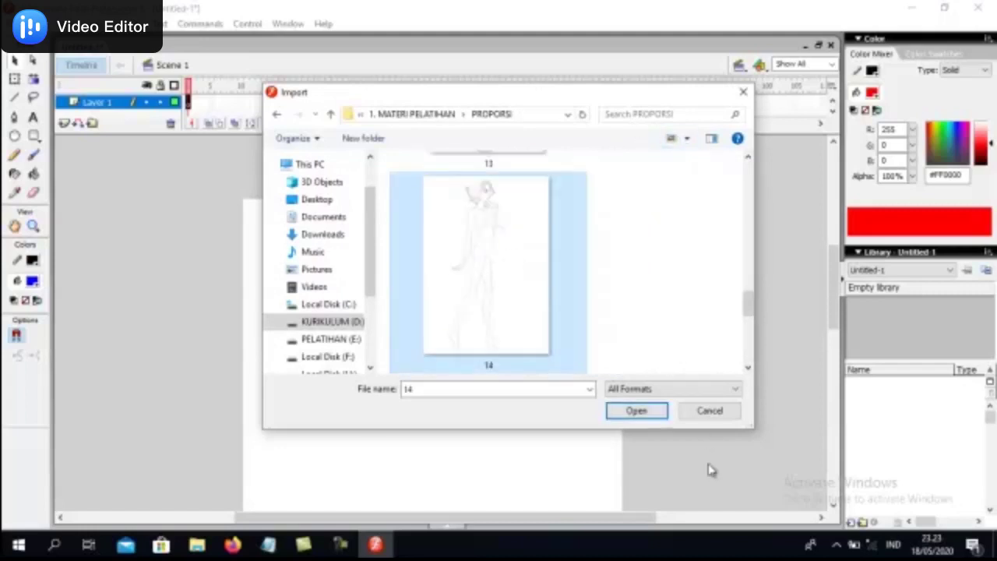
left_click(638, 415)
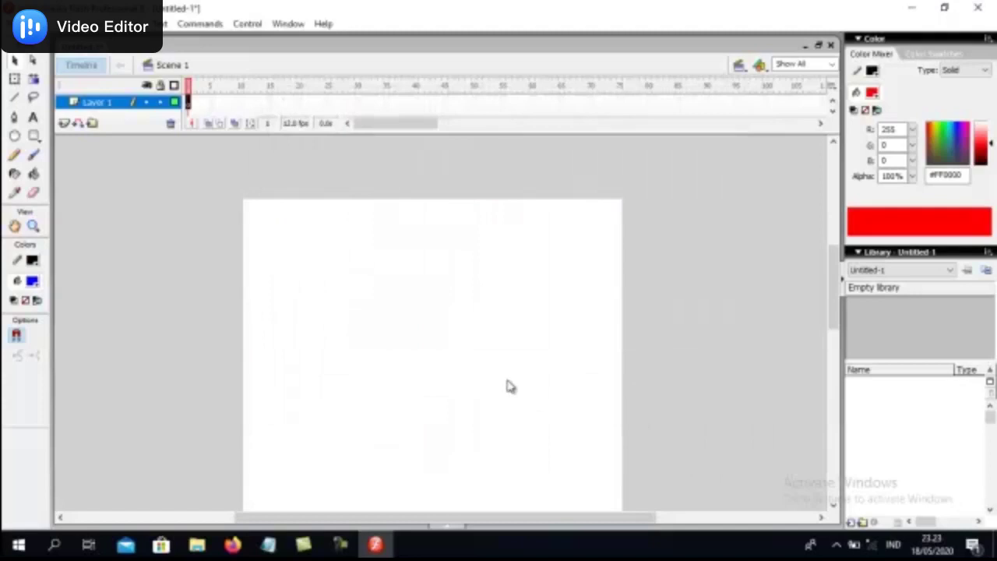
Import only image 14, not the sequence, zoom to Show All, and undo the stray move.
left_click(547, 305)
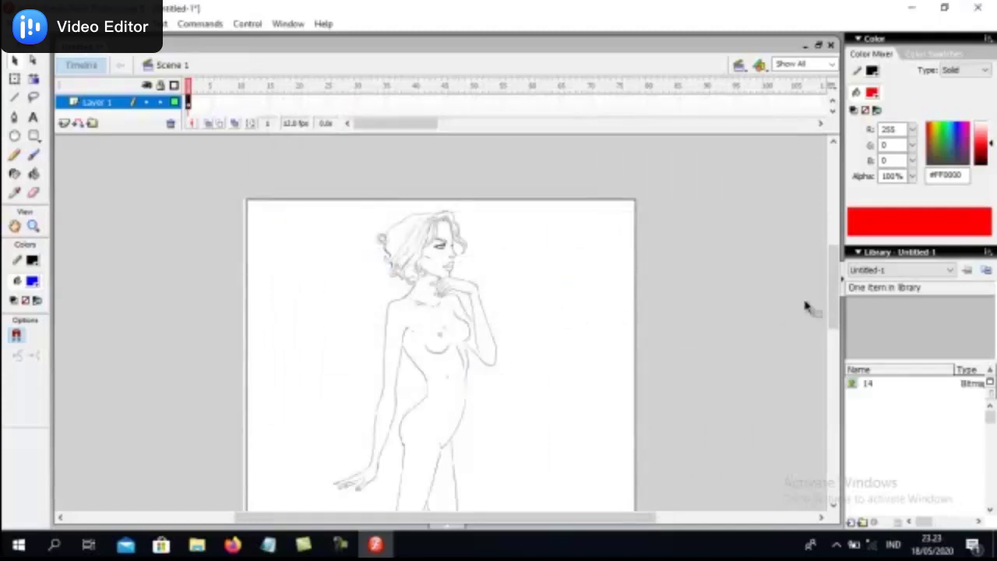
left_click_drag(834, 295, 834, 322)
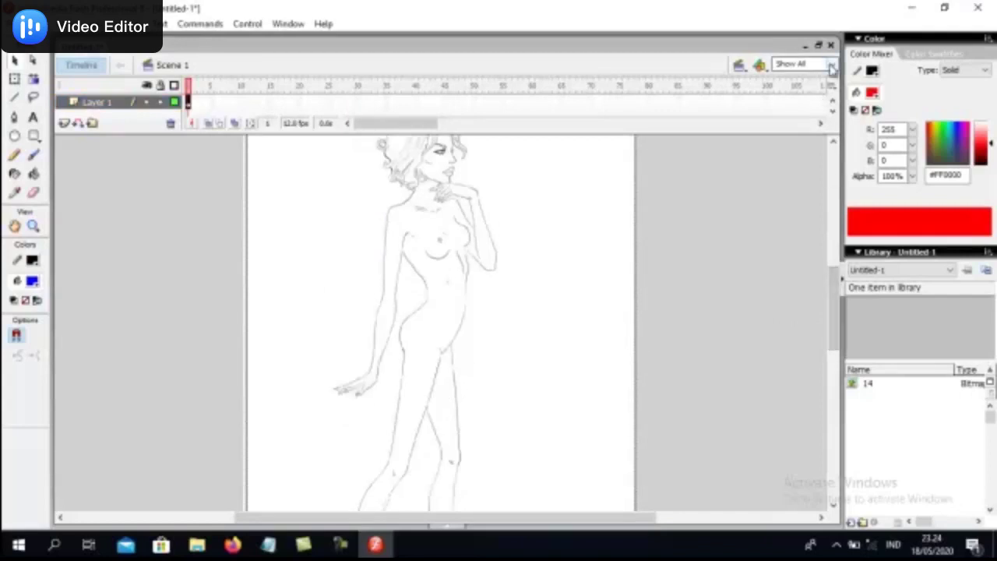
left_click(832, 64)
left_click(806, 104)
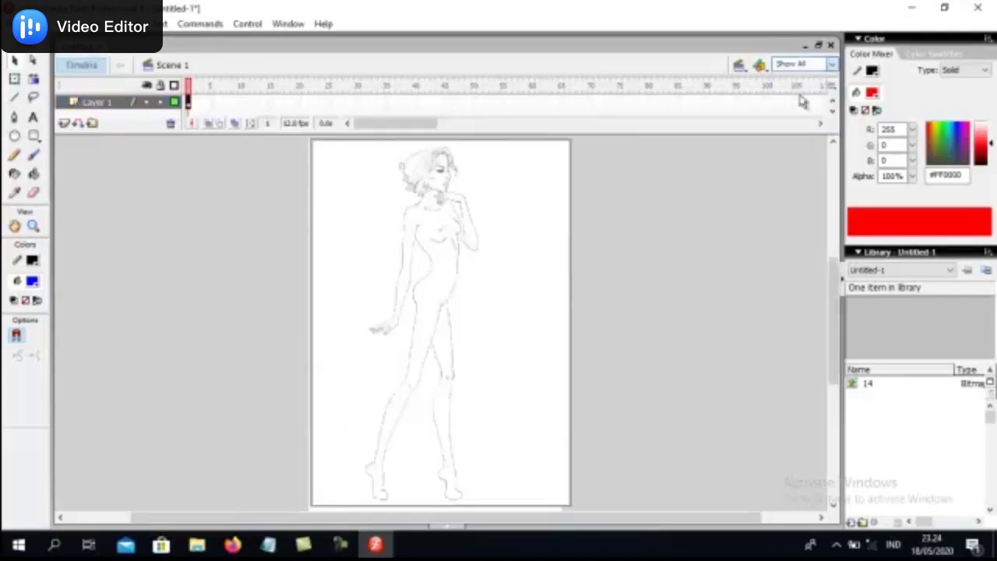
left_click_drag(468, 237, 577, 240)
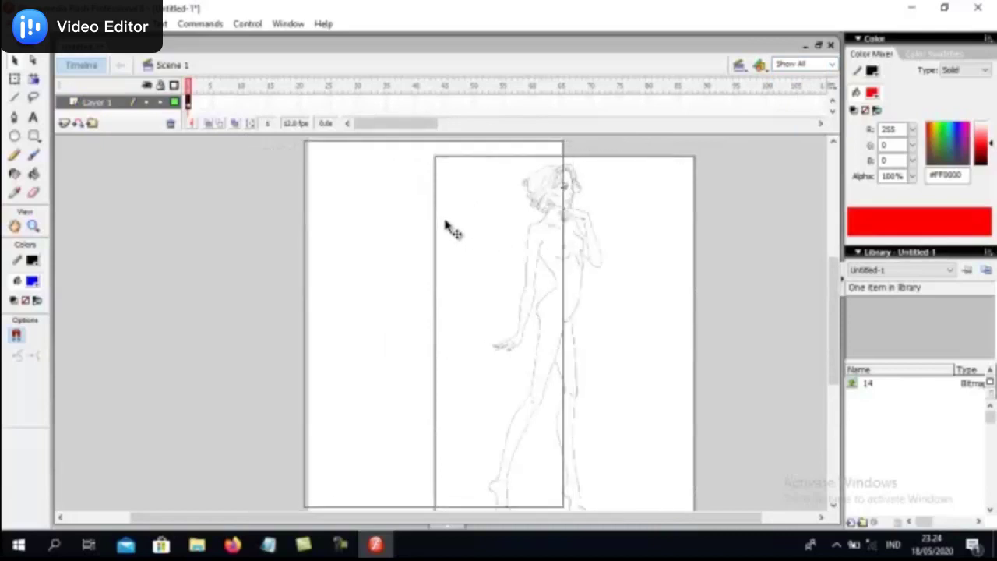
key("ctrl+z")
scroll(686, 345, "down", 2)
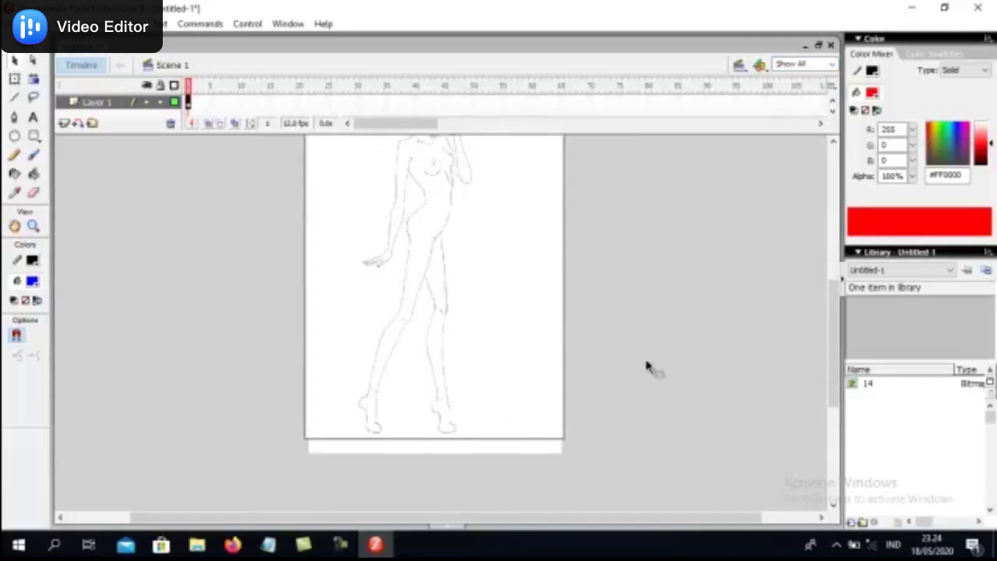
scroll(621, 358, "up", 2)
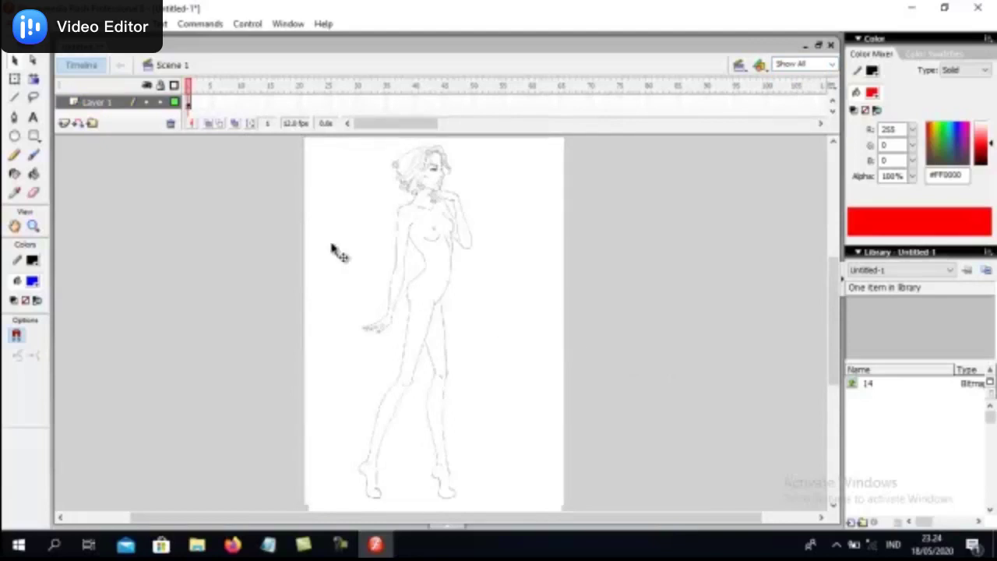
Insert a blank keyframe at frame 2, enable Onion Skin, and view the stage at 100%.
right_click(190, 109)
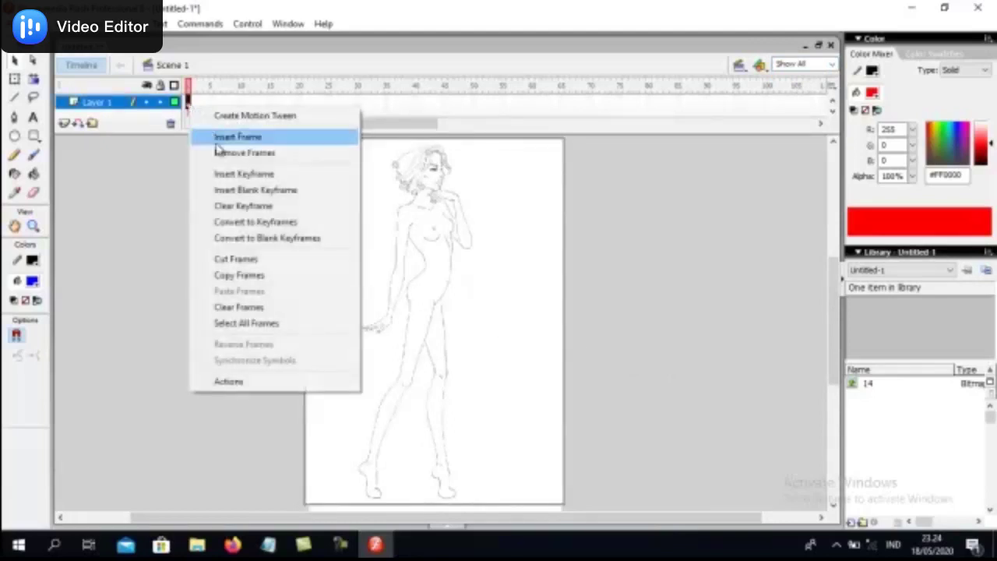
left_click(247, 190)
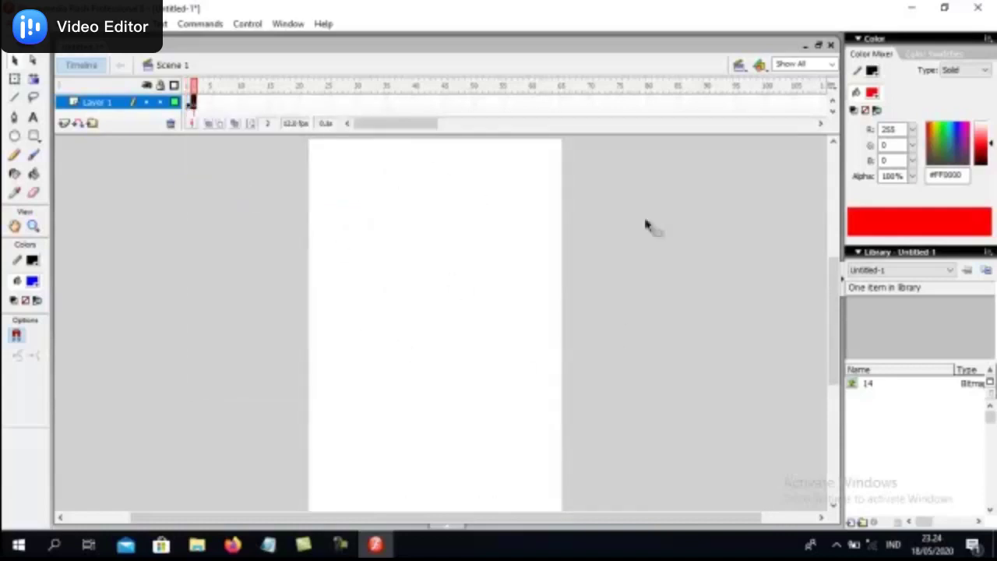
left_click(208, 125)
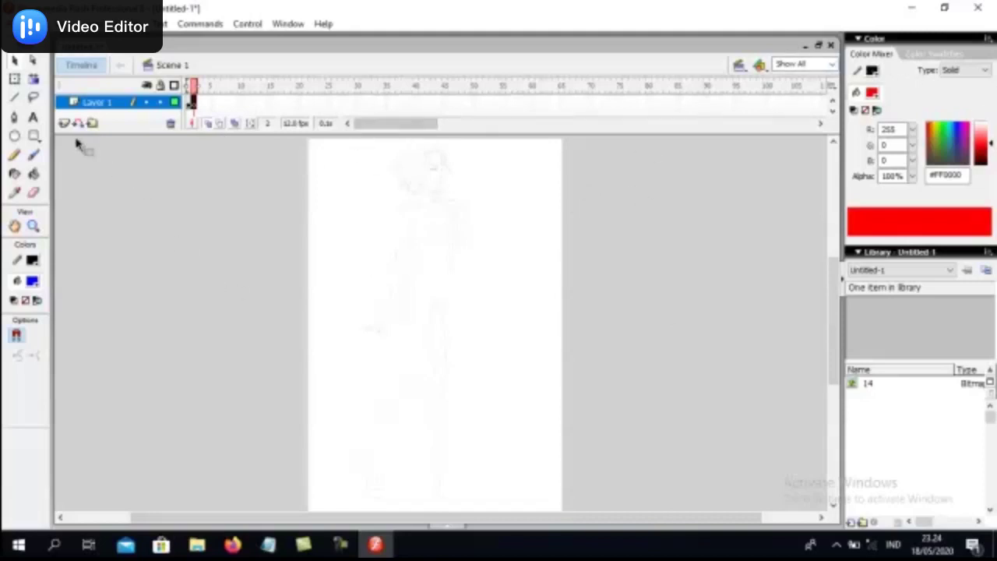
left_click(14, 97)
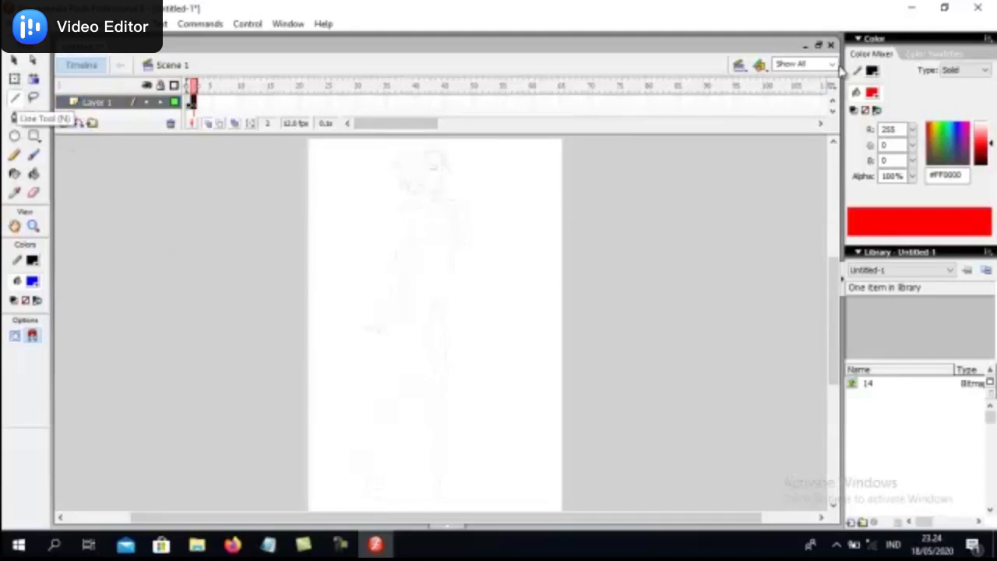
left_click(832, 64)
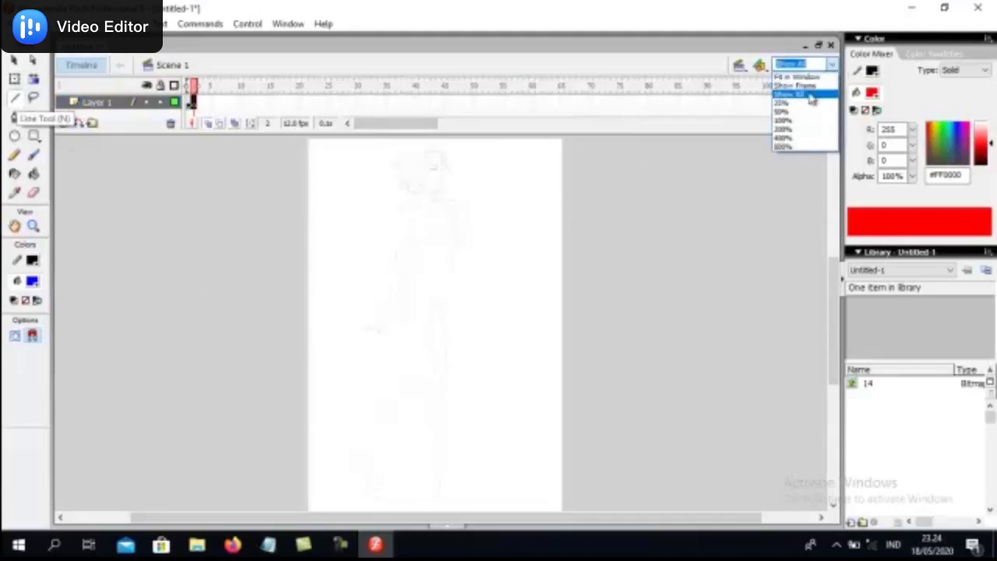
left_click(796, 120)
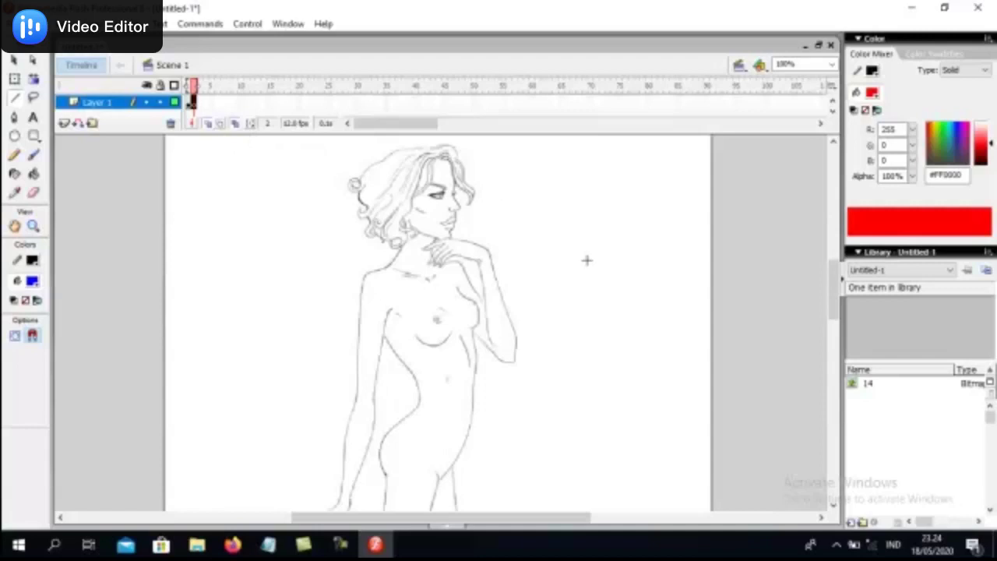
Draw straight Line-tool strokes along the left shoulder, down the arm, and across the hand.
left_click_drag(833, 296, 833, 315)
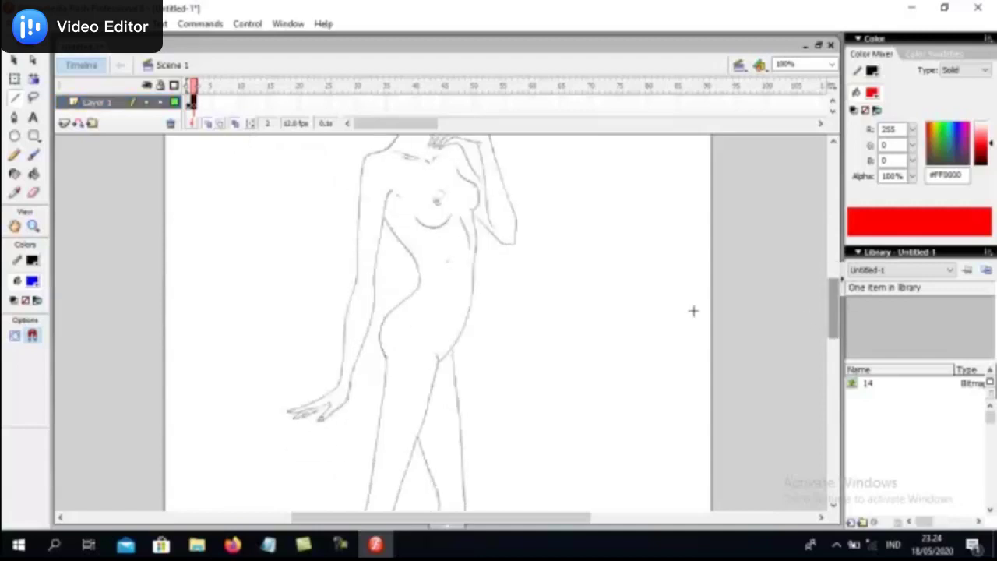
scroll(519, 282, "up", 3)
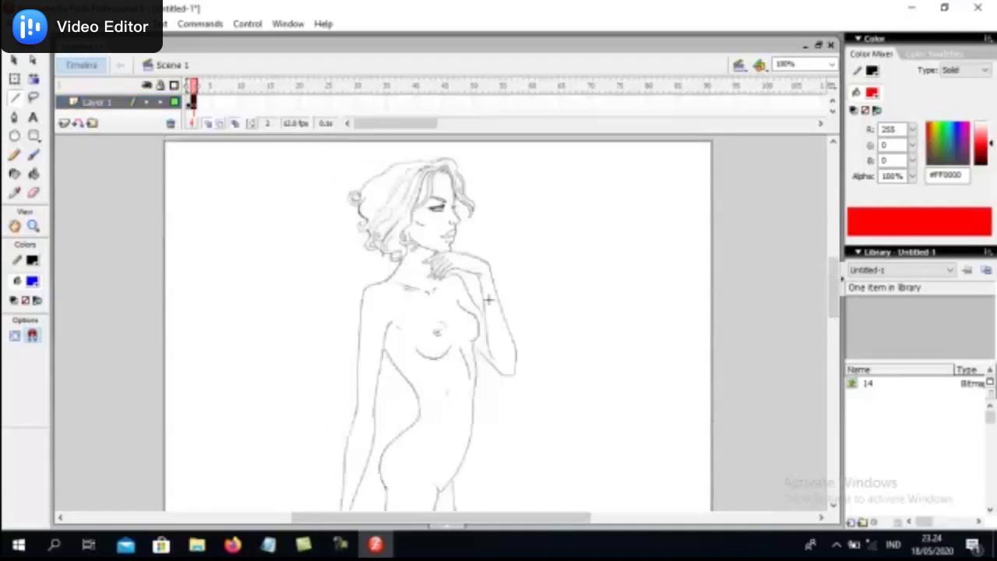
mouse_move(387, 277)
left_mouse_down()
mouse_move(361, 287)
mouse_move(354, 419)
left_mouse_up()
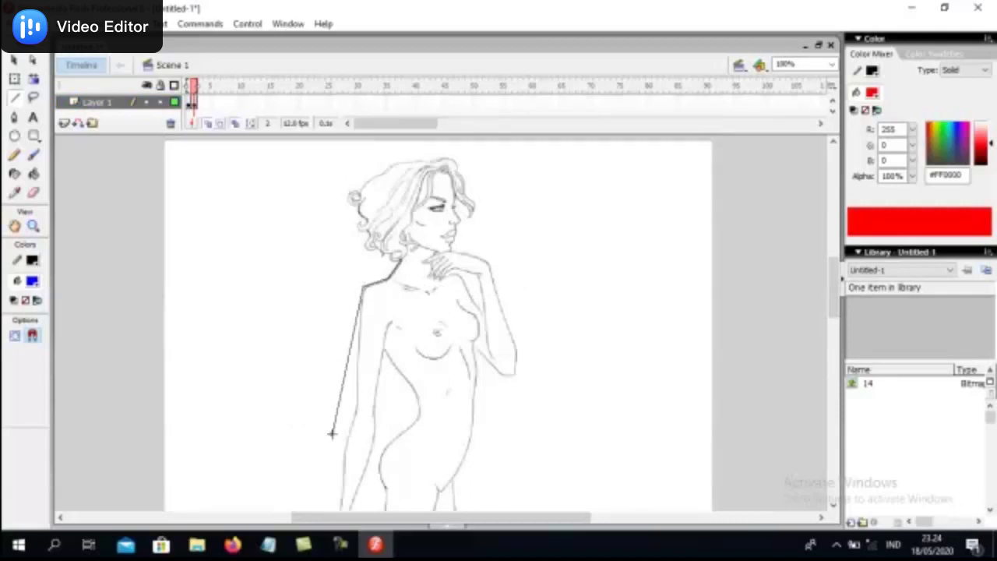
scroll(407, 380, "down", 3)
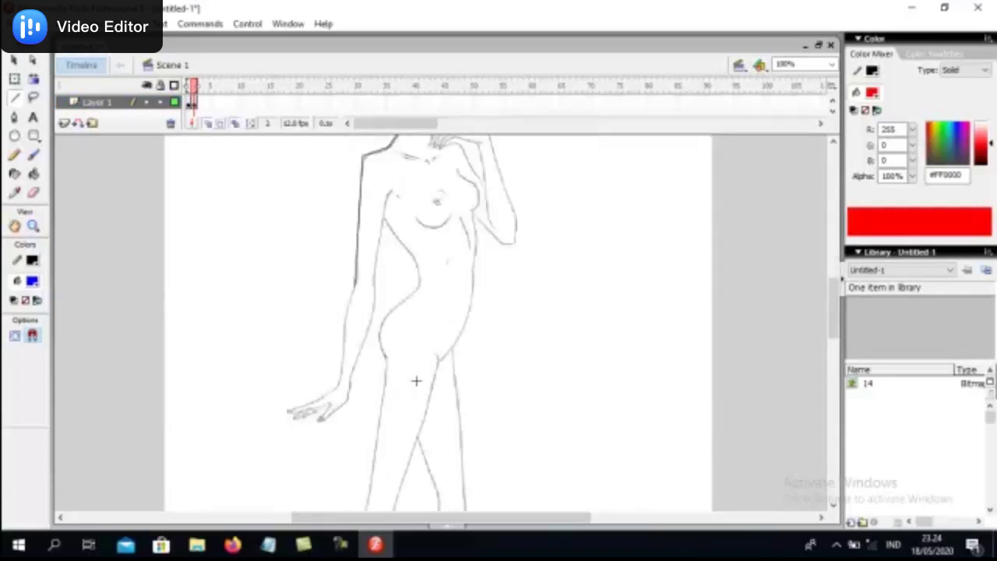
left_click_drag(357, 285, 339, 385)
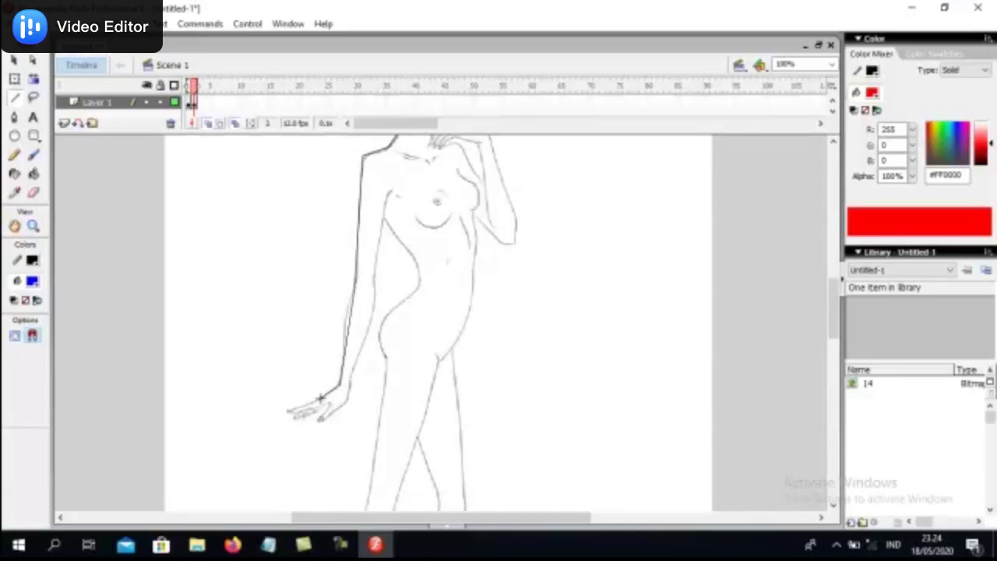
left_click_drag(290, 414, 315, 410)
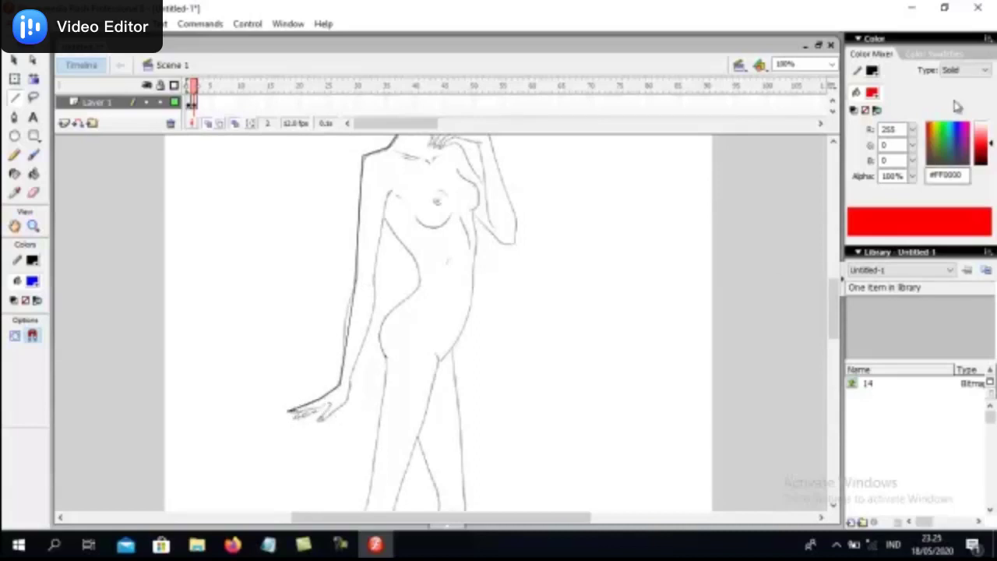
left_click(832, 64)
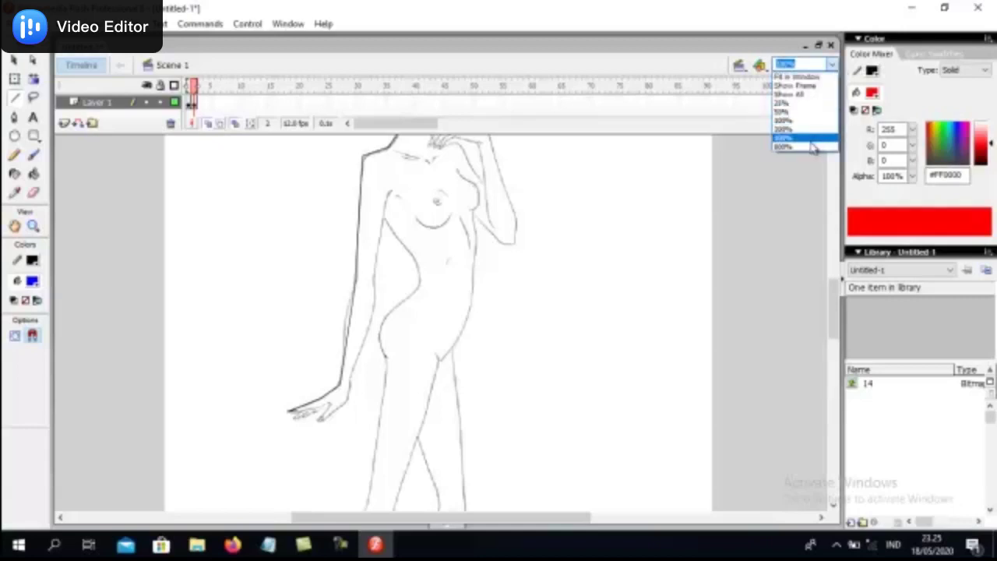
At 400% zoom, draw straight lines along the fingertip, wrist, forearm edge and finger.
left_click(820, 138)
left_click_drag(467, 520, 409, 520)
scroll(321, 335, "down", 5)
scroll(556, 403, "down", 1)
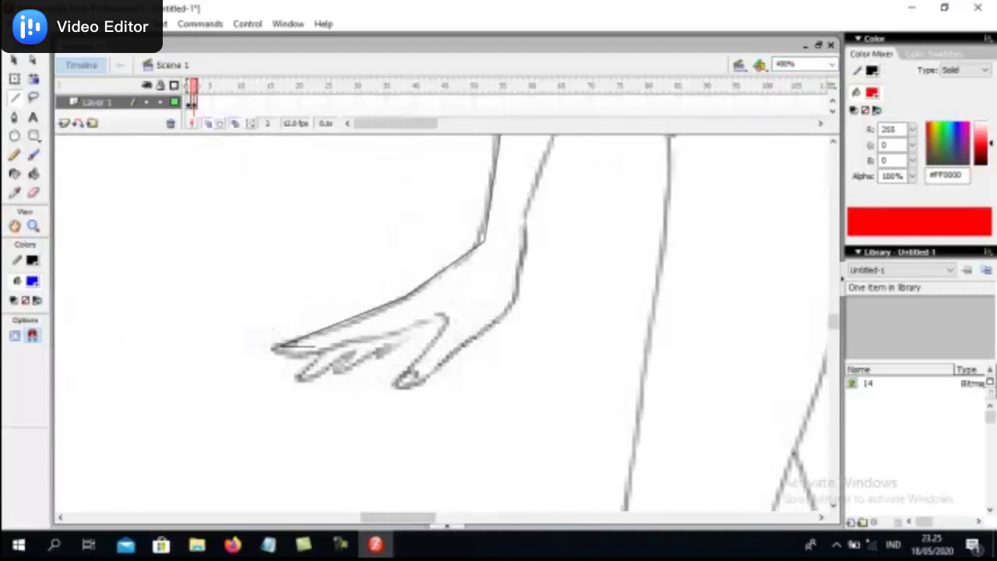
left_click(14, 60)
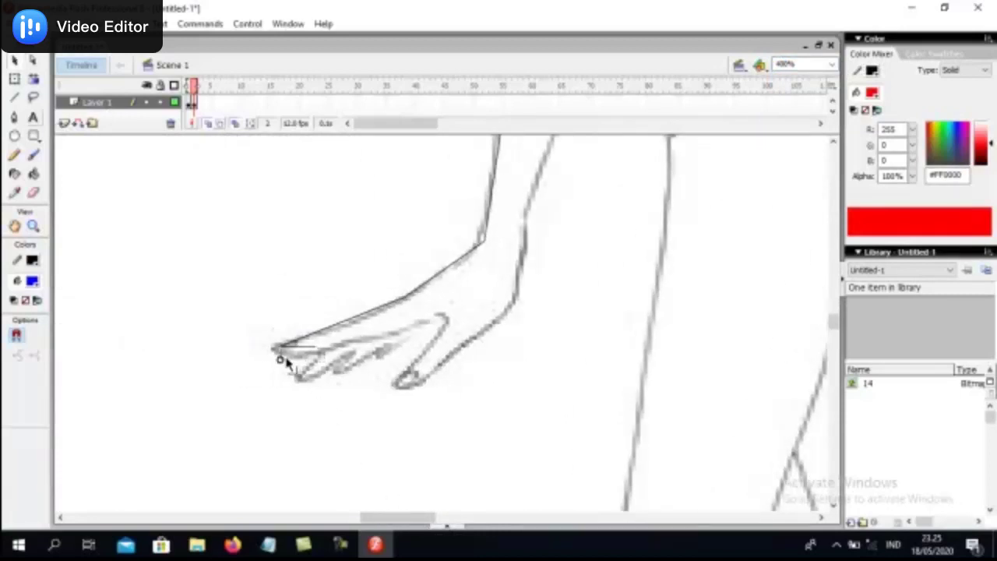
left_click(14, 97)
mouse_move(281, 351)
left_mouse_down()
mouse_move(442, 317)
mouse_move(394, 383)
mouse_move(485, 333)
mouse_move(518, 298)
left_mouse_up()
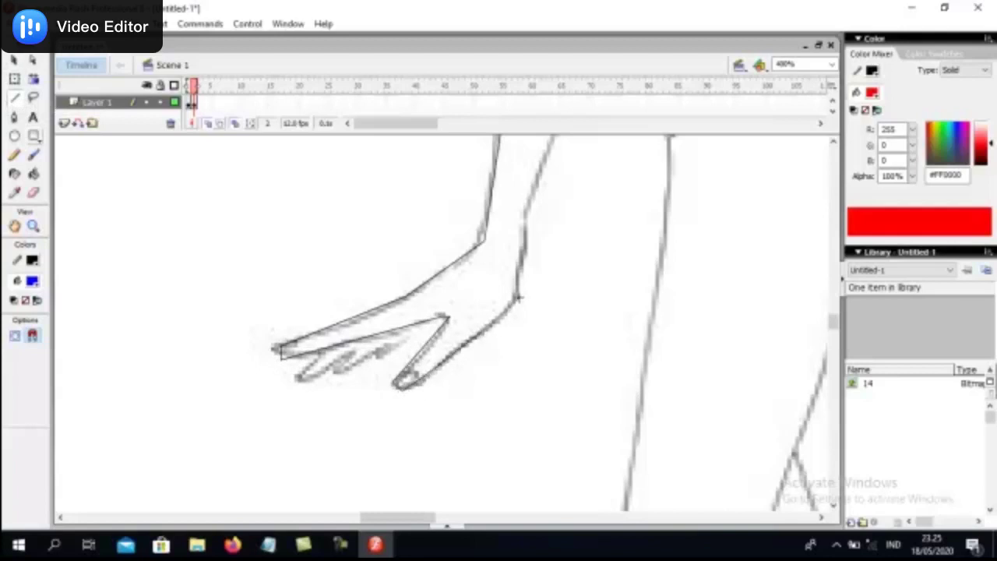
left_click_drag(518, 258, 520, 248)
left_click_drag(529, 212, 553, 145)
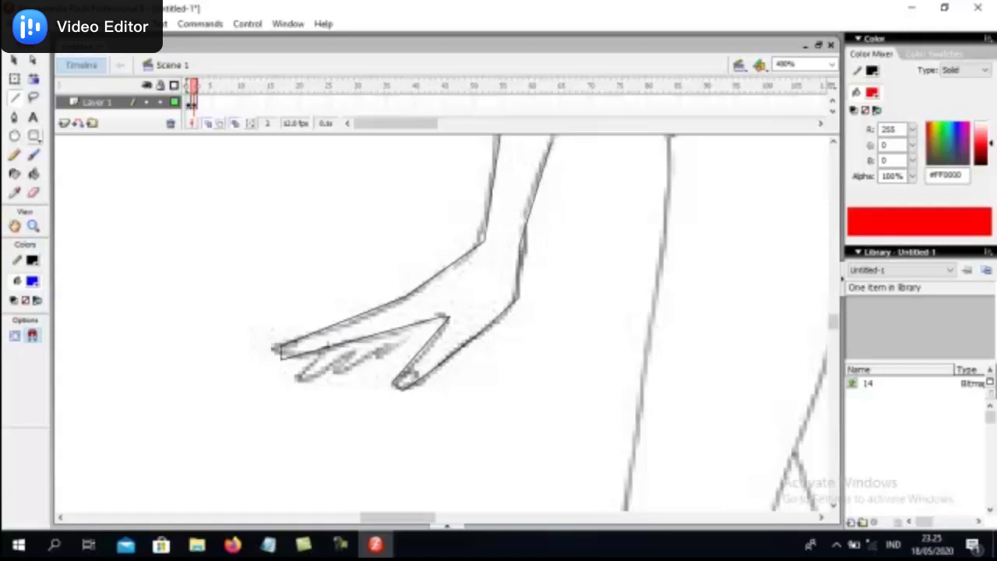
mouse_move(311, 387)
left_mouse_down()
mouse_move(356, 340)
mouse_move(397, 328)
left_mouse_up()
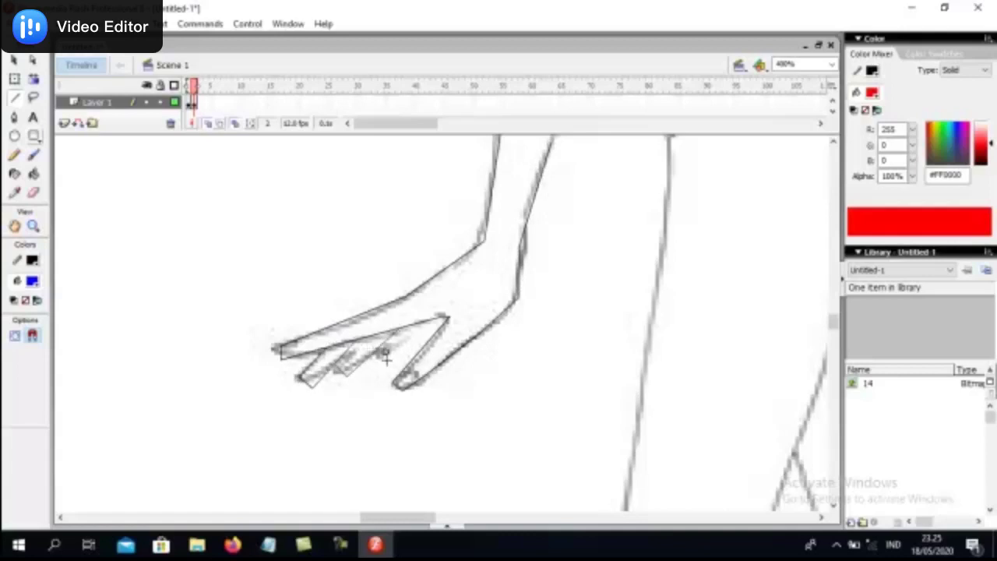
Bend the arm line and round the shoulder corner into curves following the sketch.
scroll(506, 324, "up", 3)
scroll(553, 320, "up", 2)
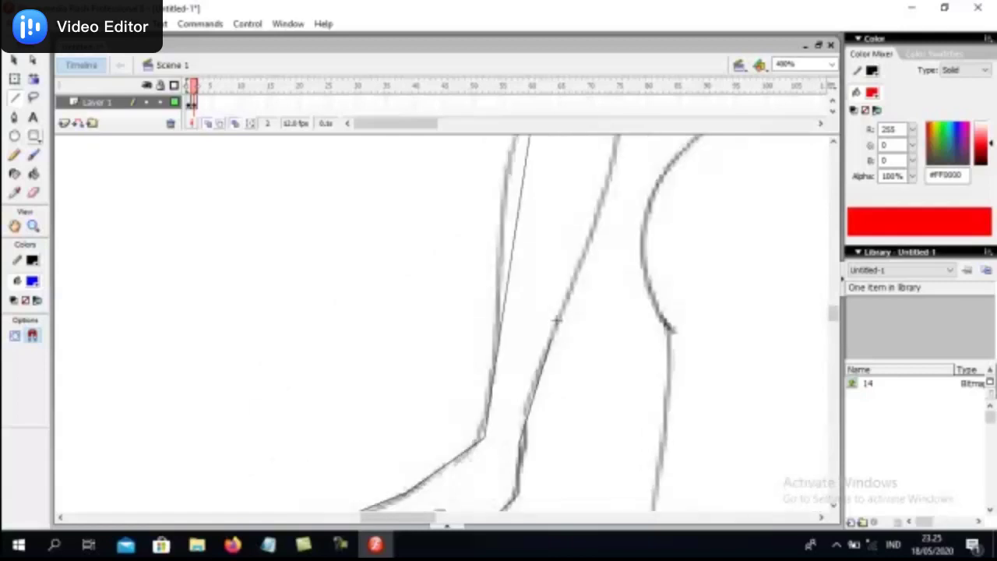
left_click(31, 62)
left_click_drag(523, 207, 507, 201)
scroll(577, 195, "up", 3)
scroll(637, 204, "up", 3)
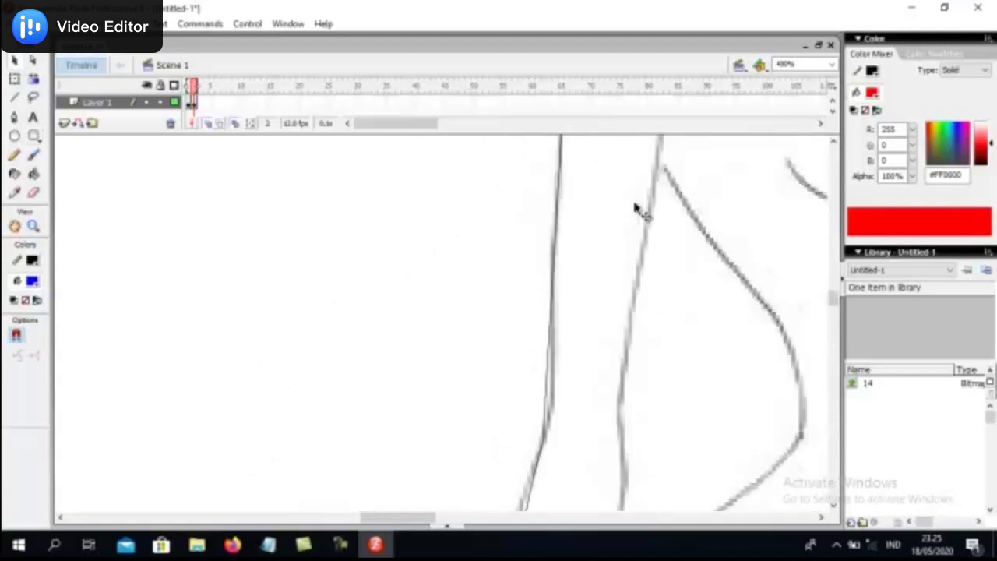
scroll(641, 216, "up", 2)
left_click_drag(574, 249, 584, 260)
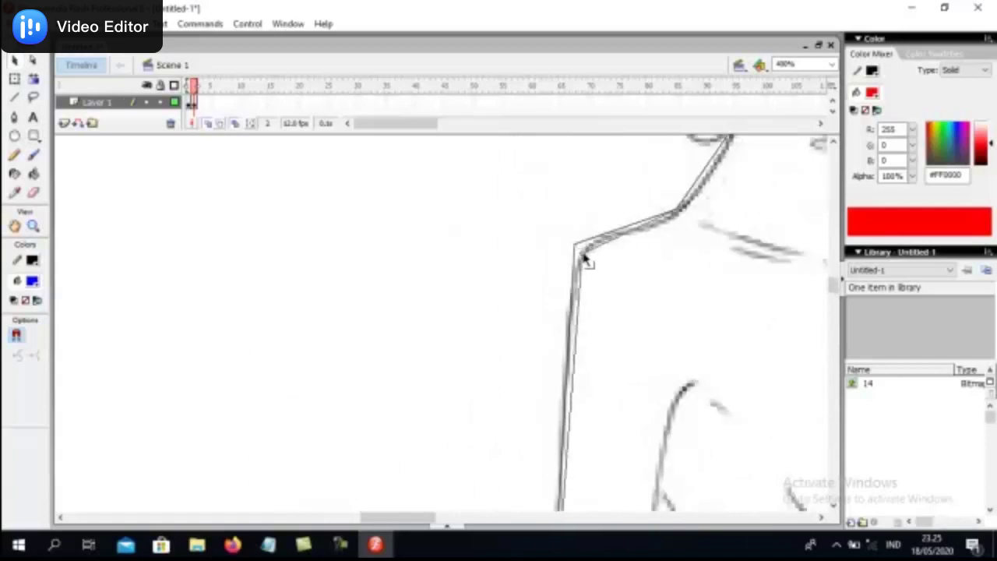
left_click_drag(579, 300, 568, 289)
Curve the upper shoulder line to match the sketch.
left_click(15, 97)
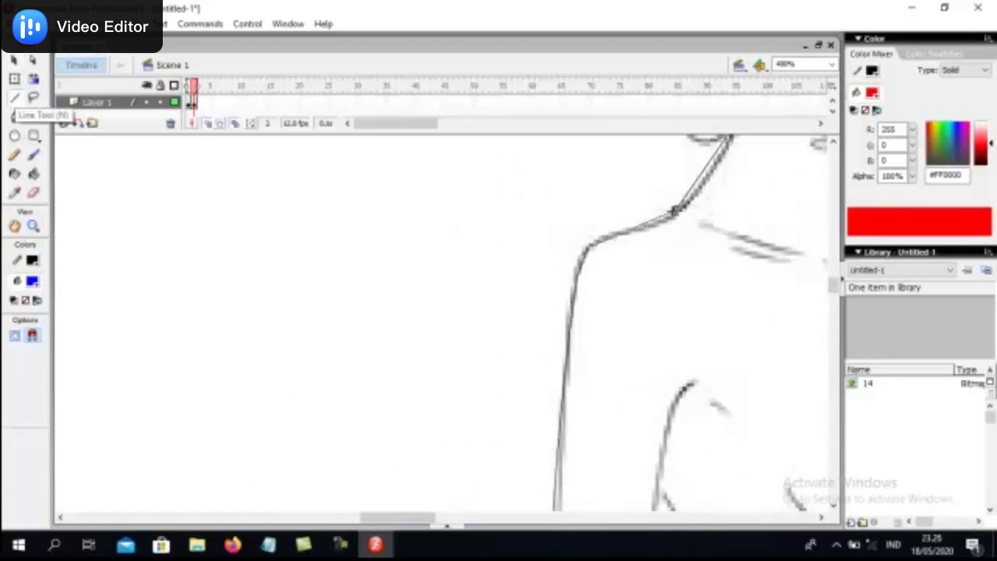
left_click(17, 63)
left_click_drag(717, 148, 714, 187)
left_click_drag(666, 219, 637, 230)
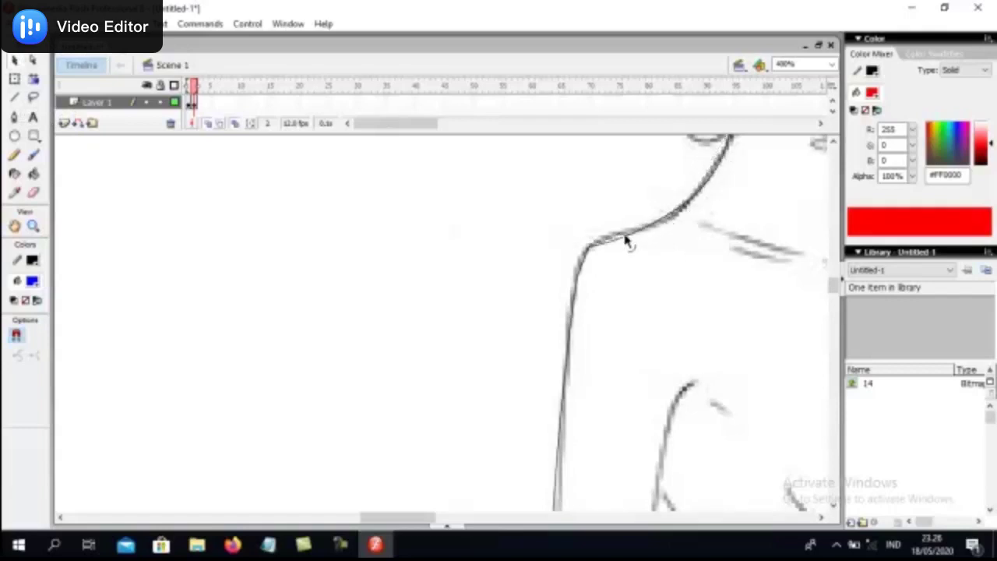
left_click_drag(704, 200, 699, 207)
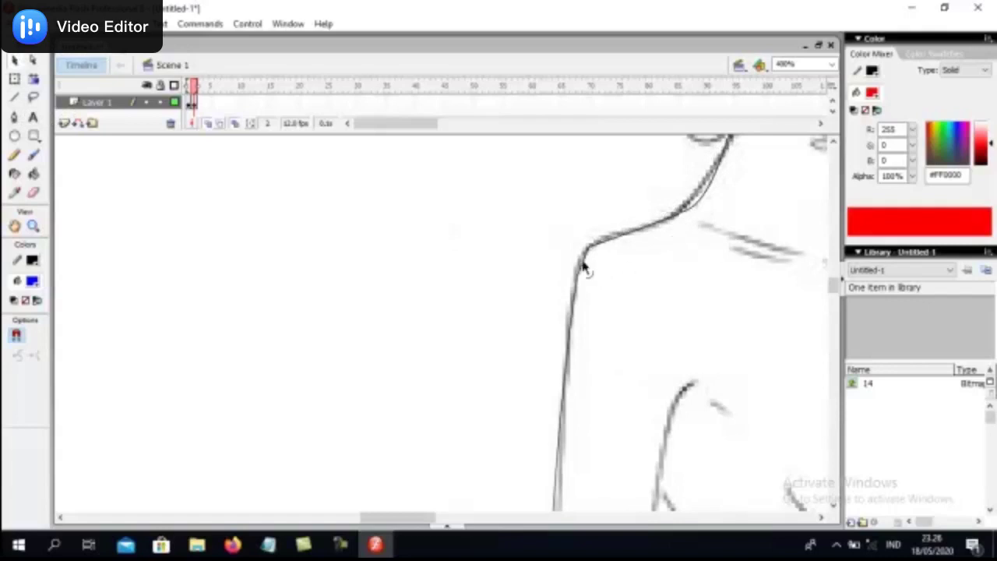
Draw two new straight lines running down from the shoulder along the arm.
scroll(662, 267, "down", 5)
left_click(18, 99)
left_click_drag(689, 186, 616, 510)
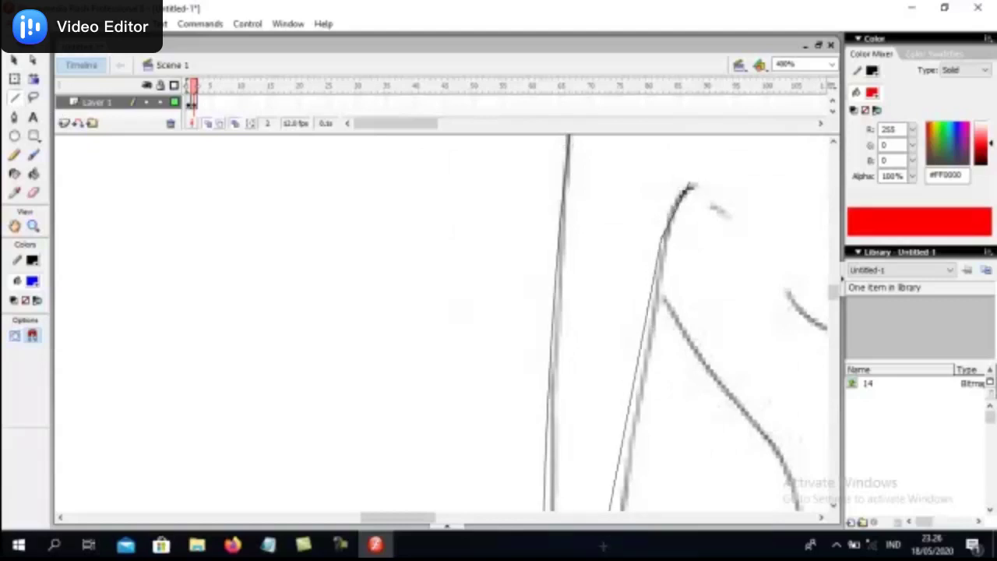
scroll(656, 461, "down", 5)
mouse_move(624, 267)
left_mouse_down()
mouse_move(624, 353)
mouse_move(590, 508)
left_mouse_up()
scroll(583, 441, "down", 5)
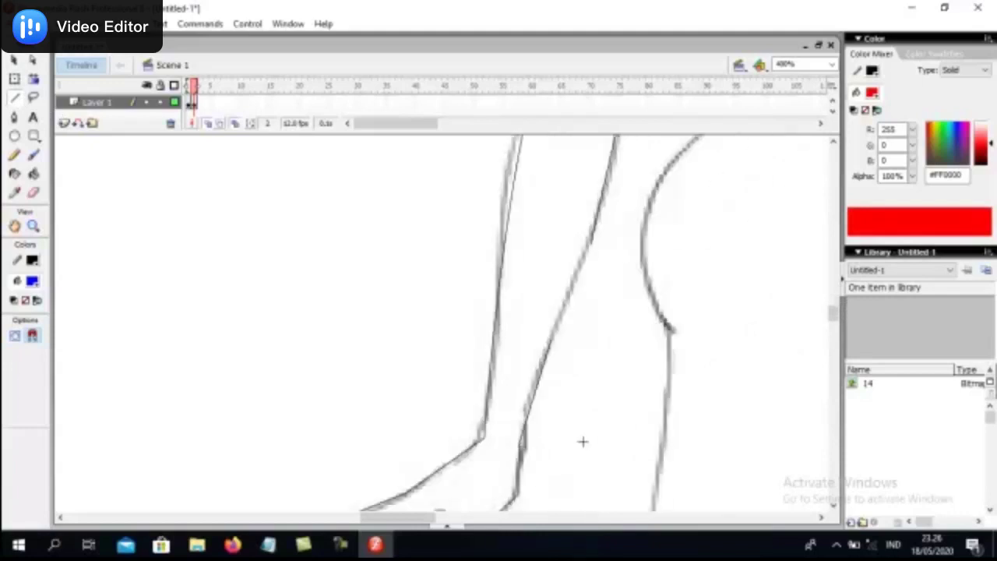
Curve the new arm line, undoing two wrong bends, to match the sketch.
left_click(14, 60)
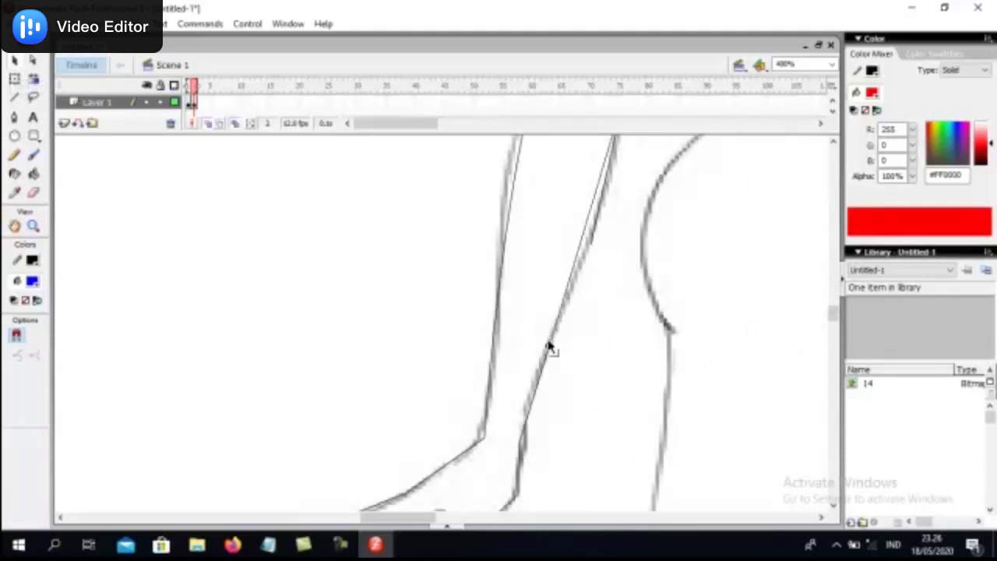
scroll(592, 351, "up", 4)
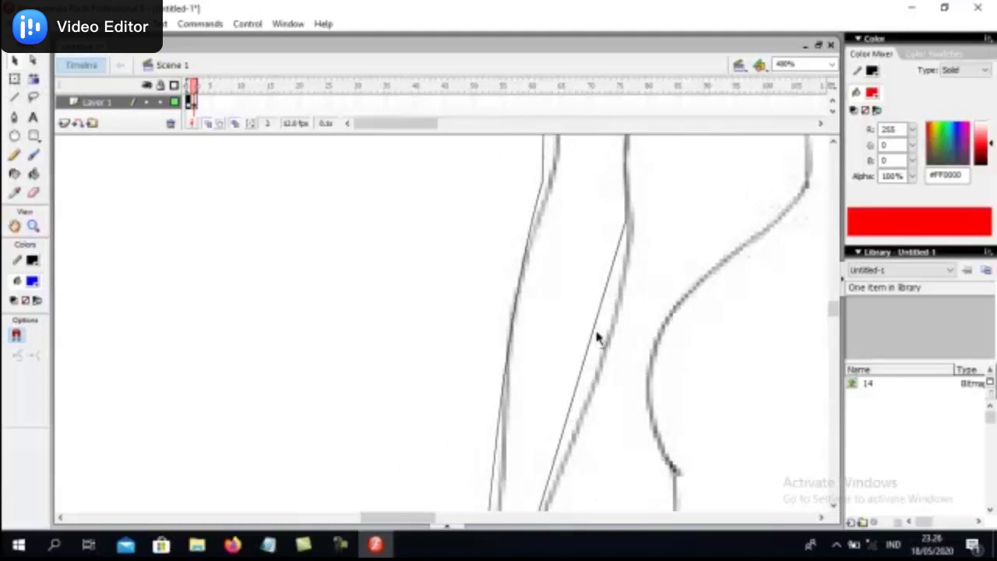
left_click_drag(608, 345, 628, 223)
left_click(35, 23)
left_click(62, 37)
left_click(35, 23)
left_click(62, 37)
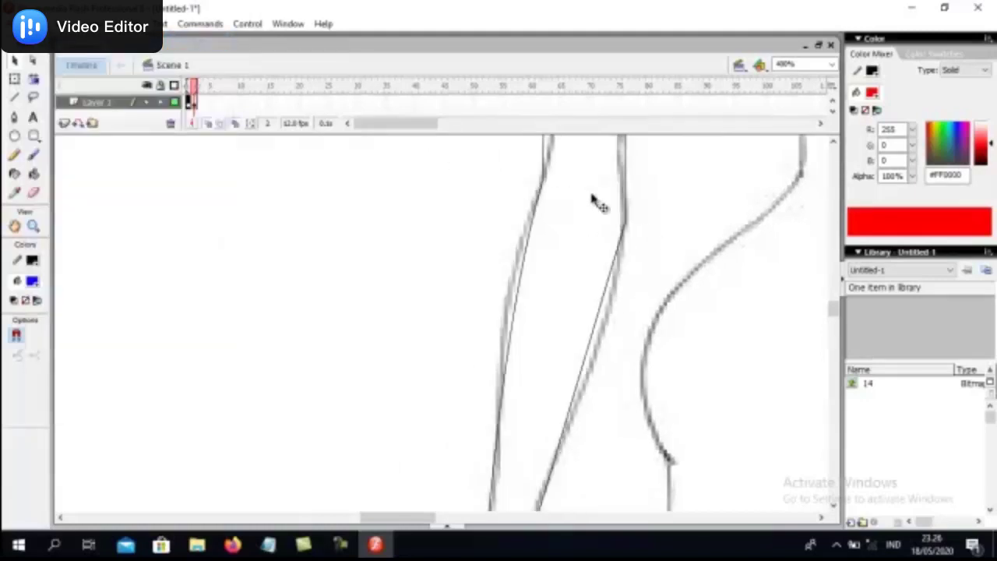
left_click_drag(600, 323, 600, 329)
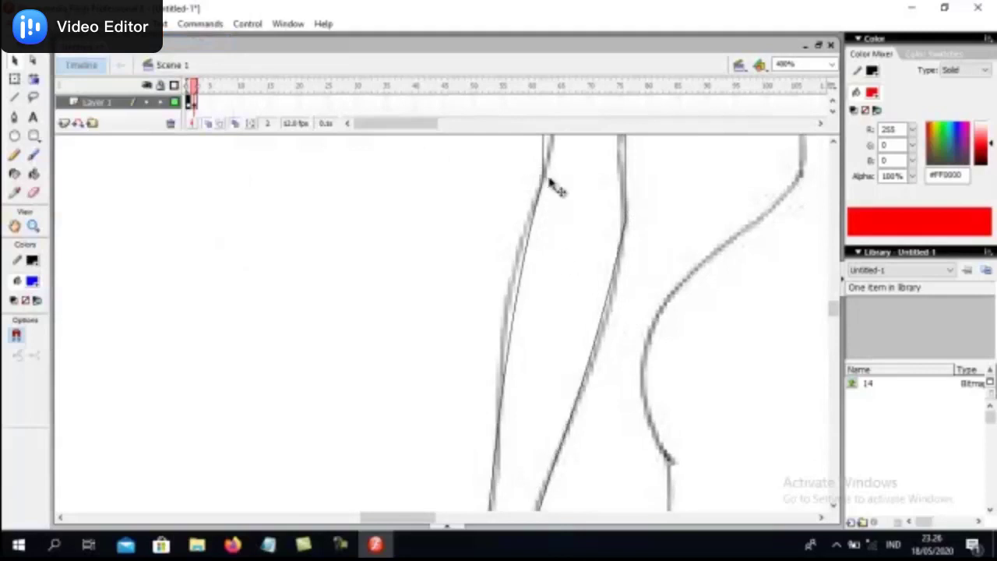
Reshape the fingertip outlines and close off the lower fingertip.
scroll(554, 187, "up", 5)
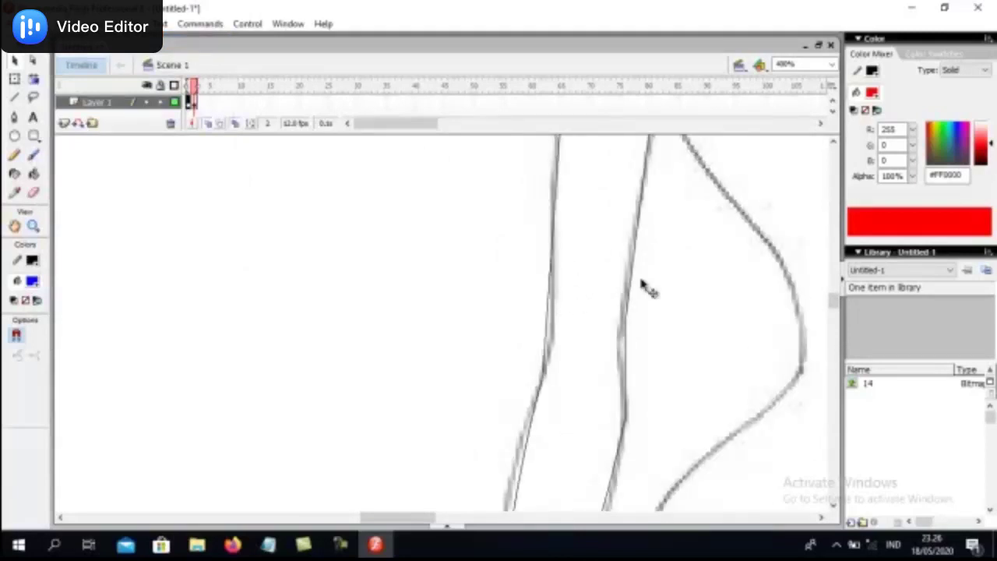
scroll(662, 312, "down", 3)
scroll(612, 346, "down", 3)
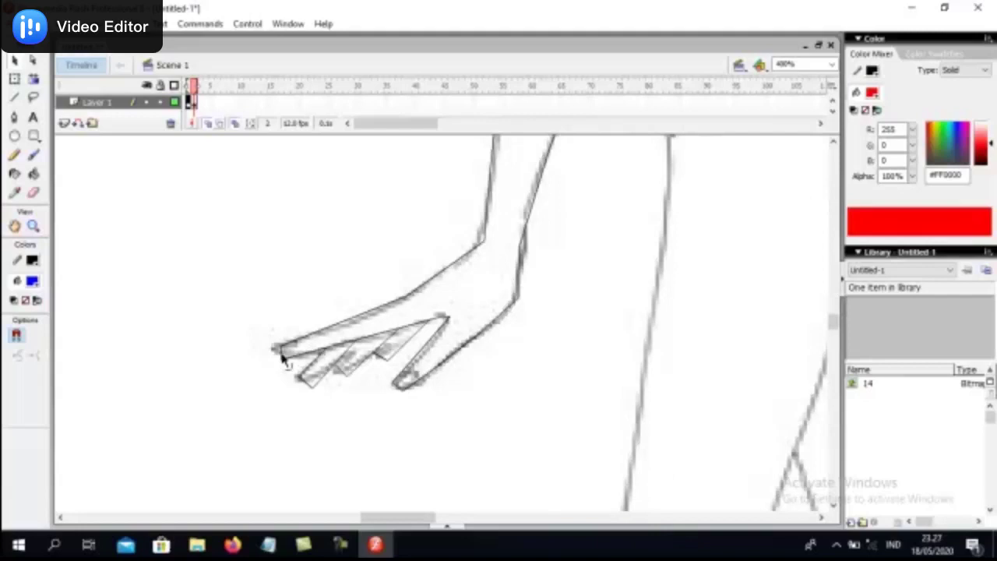
left_click_drag(277, 354, 310, 388)
left_click_drag(396, 392, 391, 391)
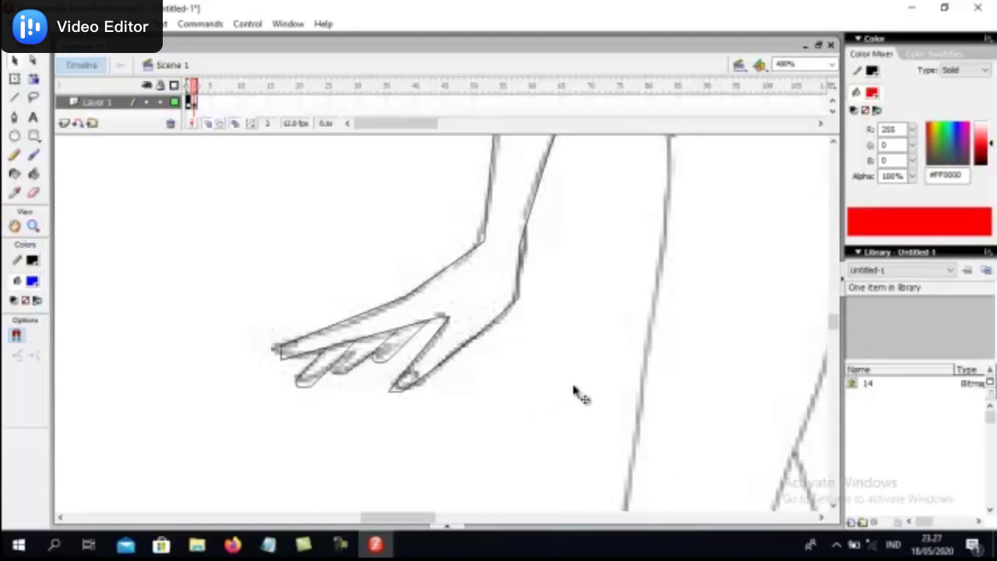
scroll(717, 299, "up", 5)
scroll(716, 298, "up", 5)
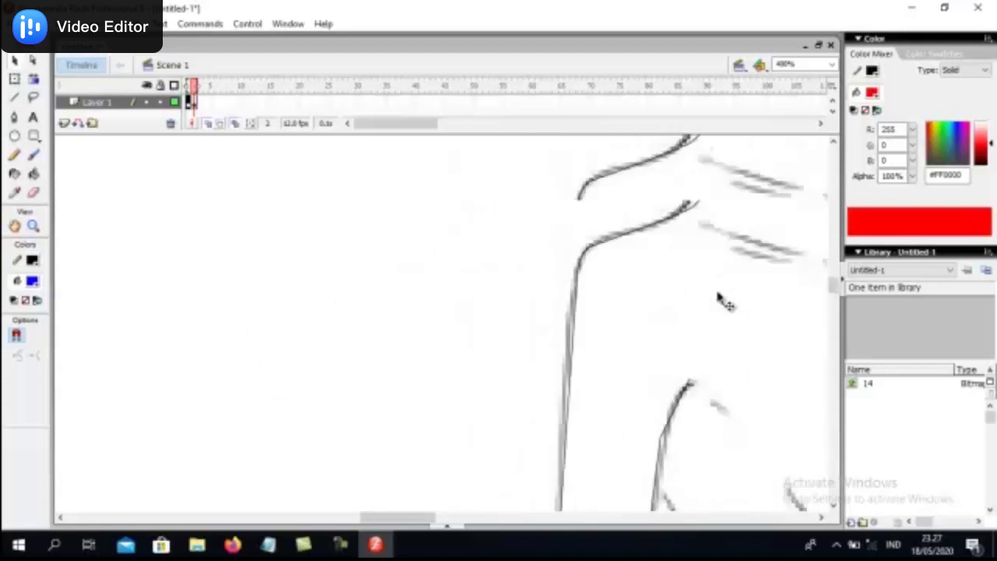
scroll(837, 234, "up", 3)
scroll(830, 343, "up", 3)
left_click_drag(435, 519, 469, 521)
scroll(323, 427, "up", 3)
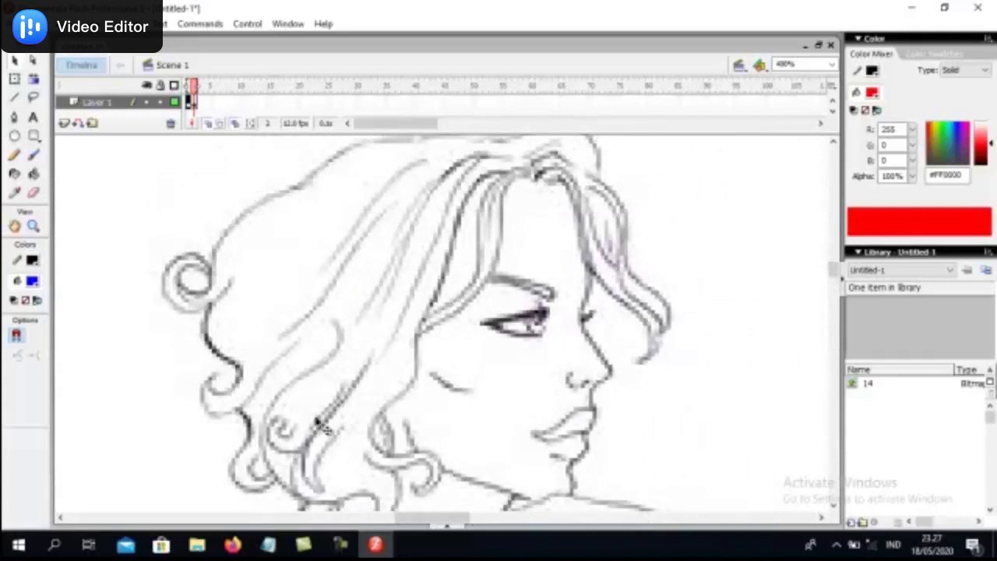
Trace the nose edge and chin with straight lines.
left_click(14, 98)
mouse_move(580, 300)
left_mouse_down()
mouse_move(608, 380)
mouse_move(590, 413)
left_mouse_up()
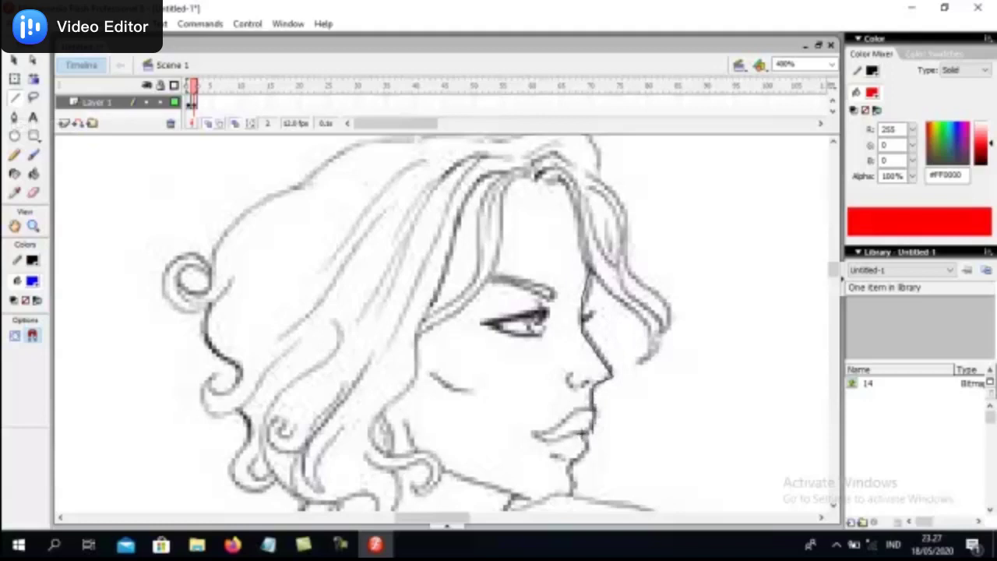
left_click_drag(568, 484, 573, 500)
scroll(420, 335, "down", 5)
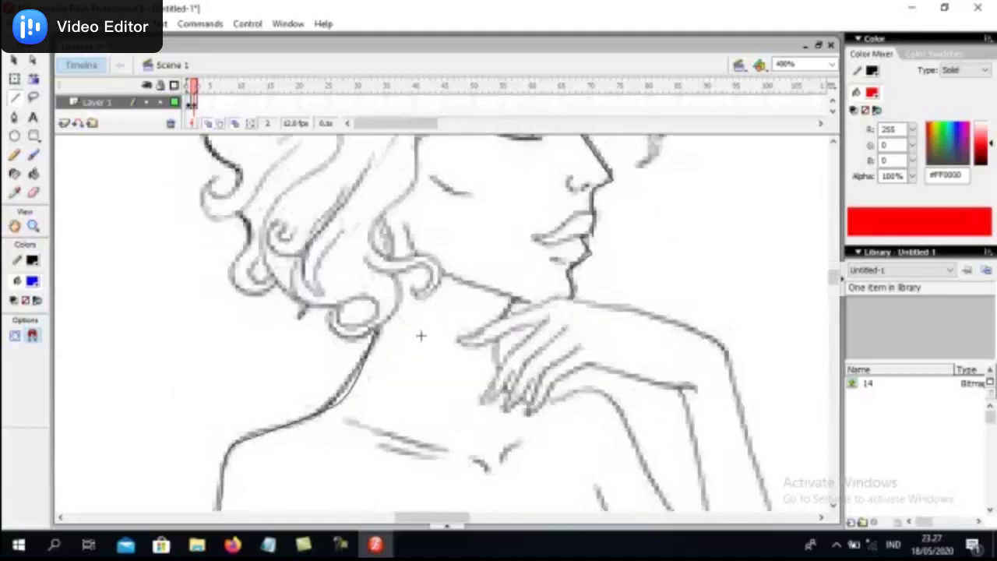
Trace straight lines from the neck up to the hair, around the ear curl and over the top.
left_click_drag(376, 329, 276, 284)
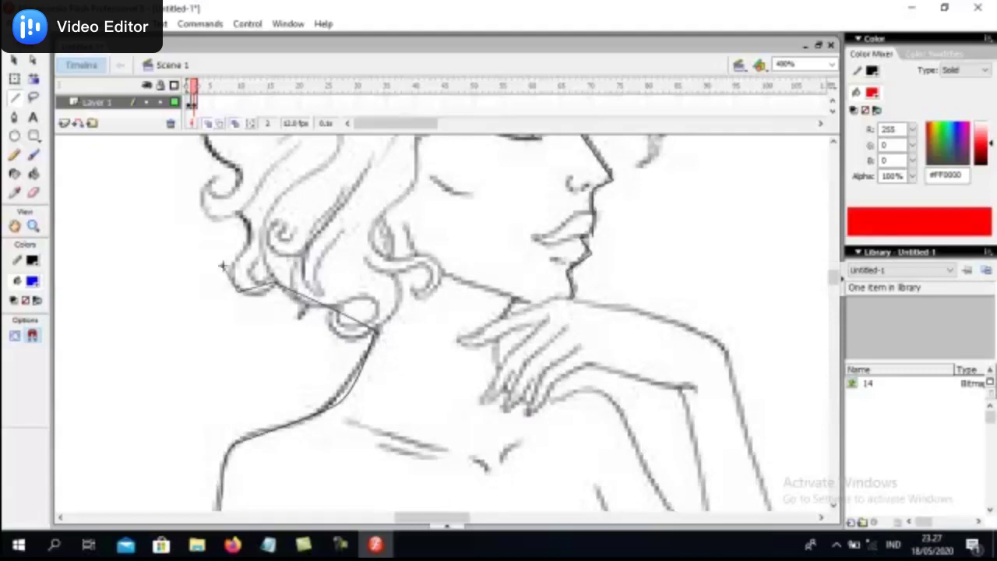
left_click_drag(228, 266, 243, 219)
left_click_drag(232, 193, 233, 168)
scroll(222, 140, "up", 3)
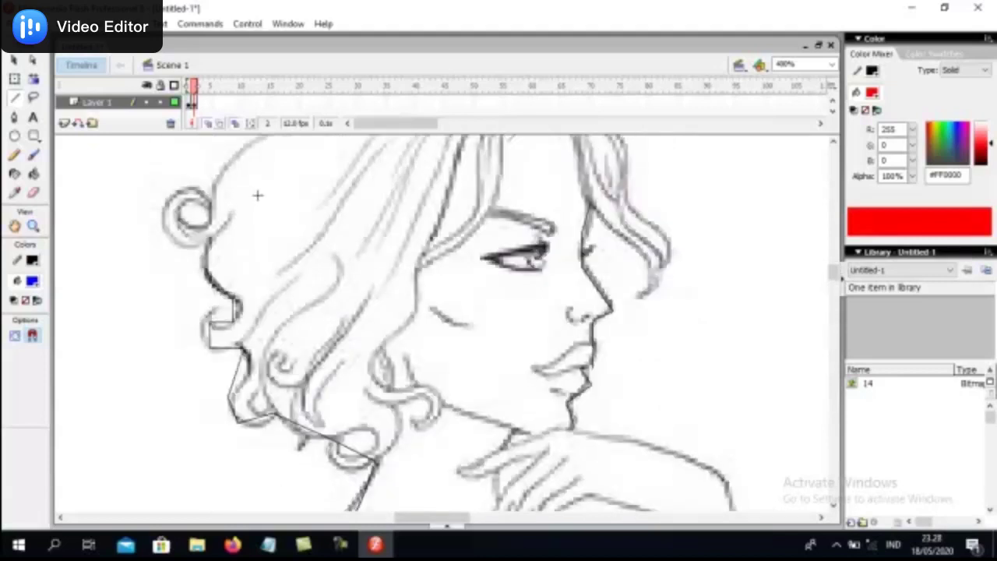
mouse_move(204, 246)
left_mouse_down()
mouse_move(162, 231)
mouse_move(167, 194)
left_mouse_up()
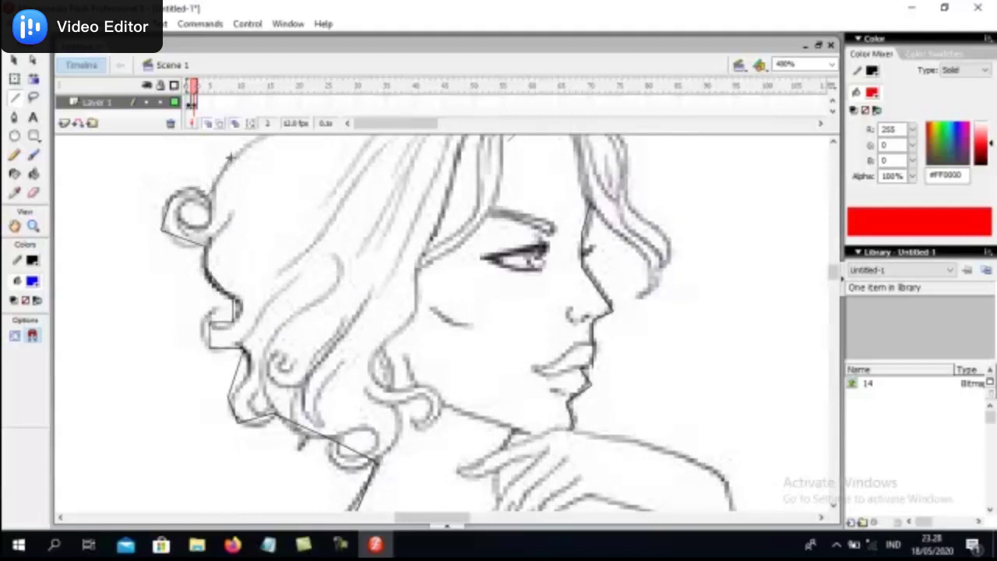
scroll(328, 205, "up", 4)
mouse_move(244, 348)
left_mouse_down()
mouse_move(357, 274)
mouse_move(481, 269)
mouse_move(540, 252)
mouse_move(593, 266)
mouse_move(628, 368)
mouse_move(674, 438)
mouse_move(638, 490)
left_mouse_up()
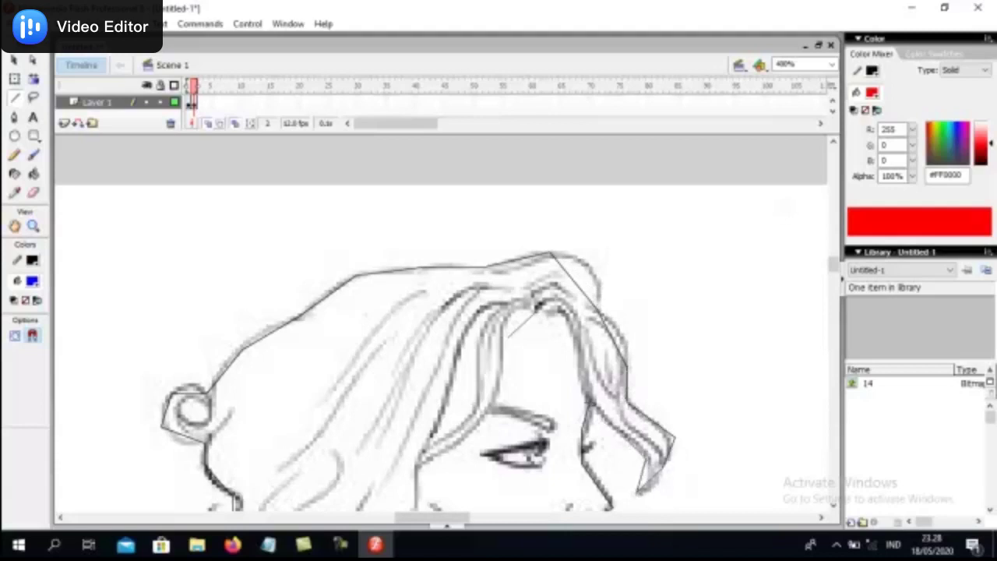
scroll(623, 423, "down", 5)
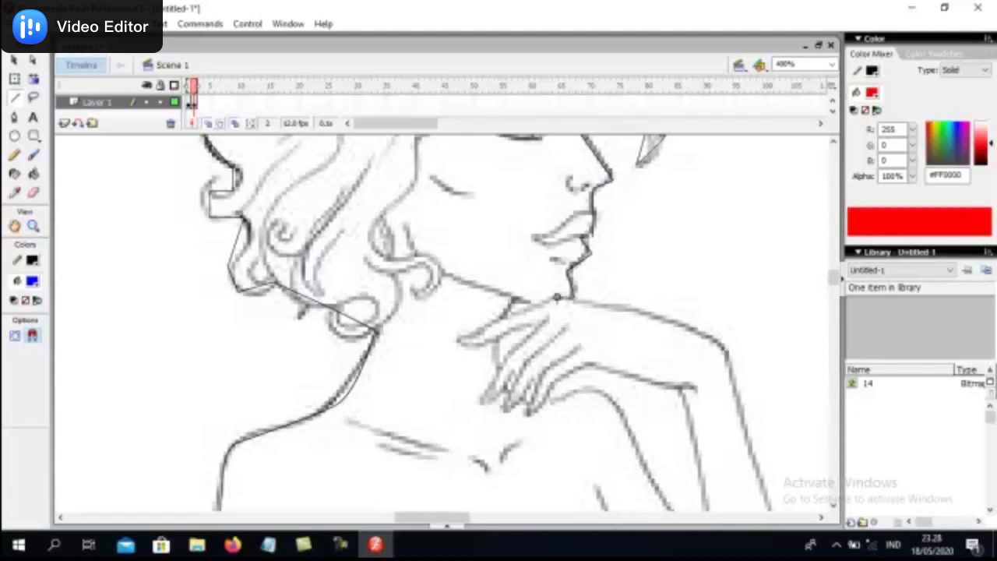
Trace the top edge of the hand and the right arm line, then bend the arm line to fit the sketch.
left_click_drag(549, 299, 456, 339)
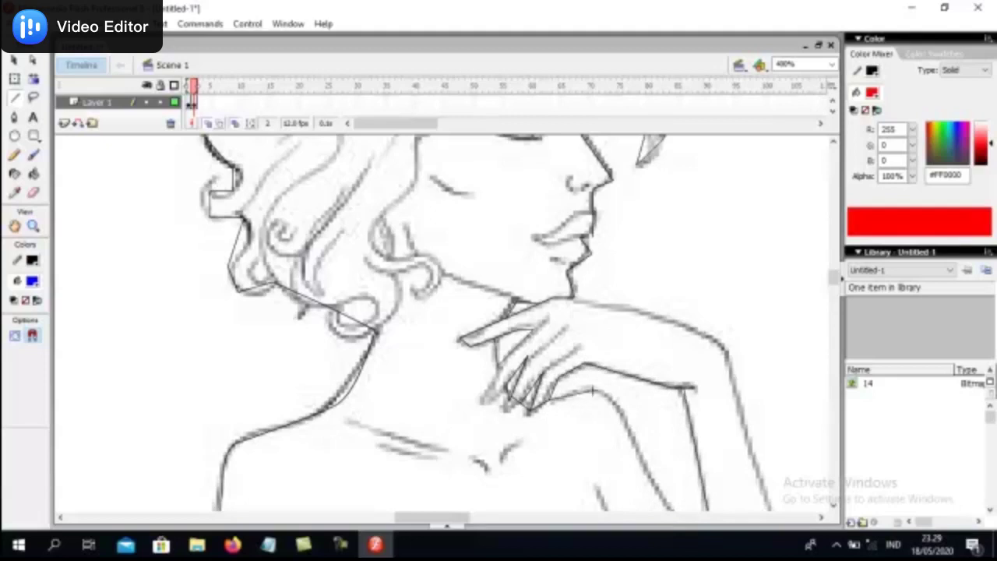
left_click_drag(627, 439, 659, 491)
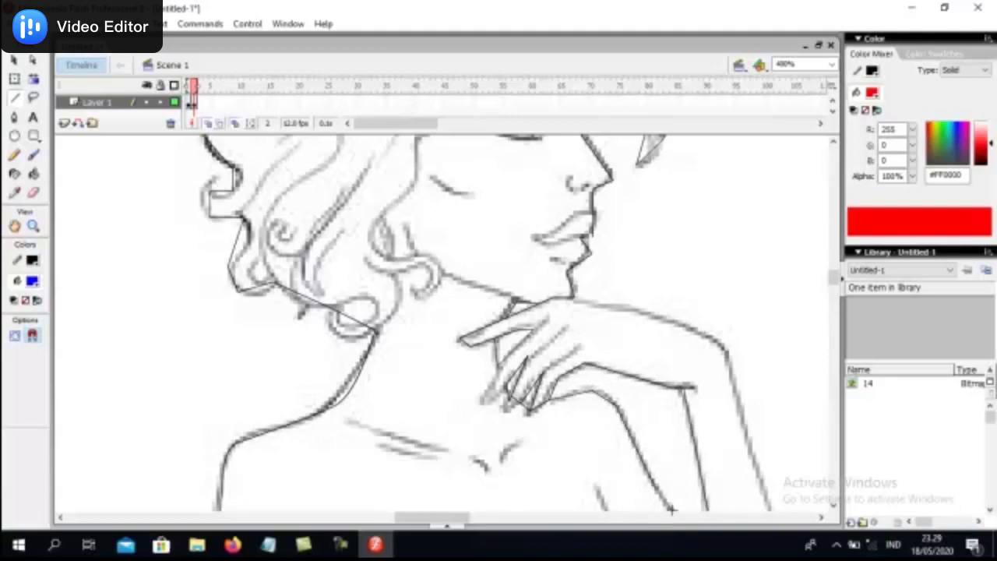
scroll(713, 485, "down", 5)
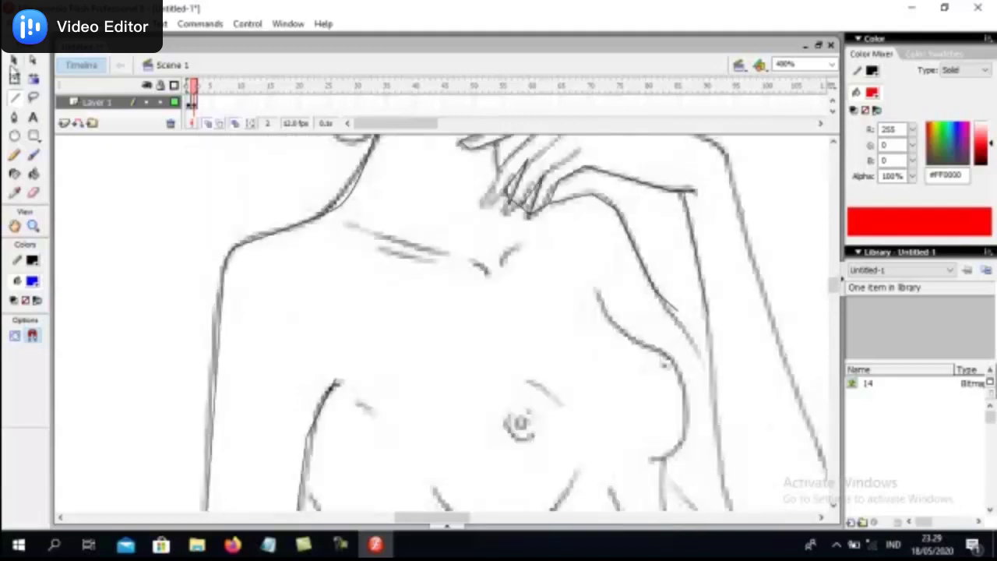
left_click(14, 66)
left_click_drag(678, 313, 710, 377)
left_click_drag(696, 231, 731, 504)
left_click(14, 96)
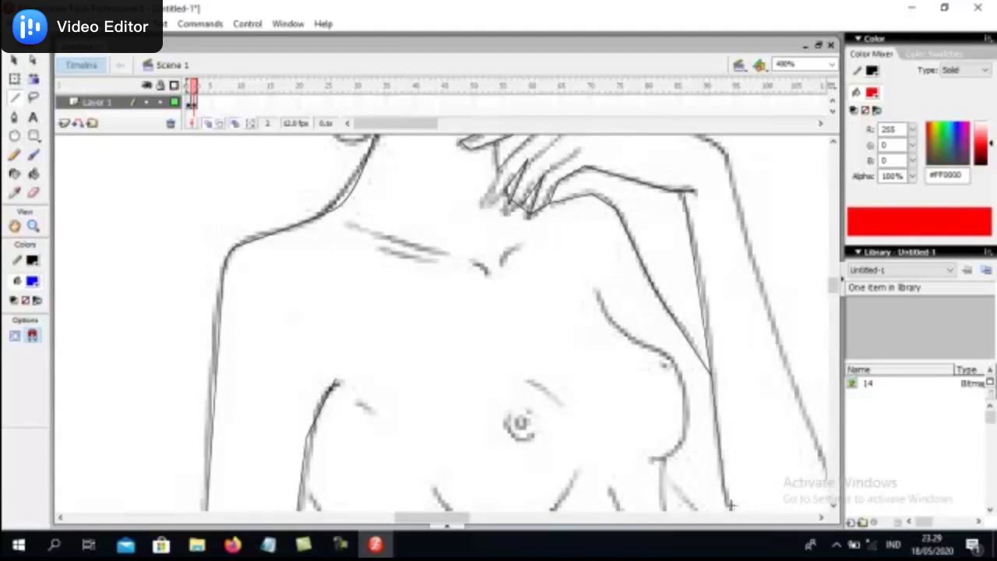
Trace the waist contour below the arm and a straight line running up from its end.
left_click(235, 124)
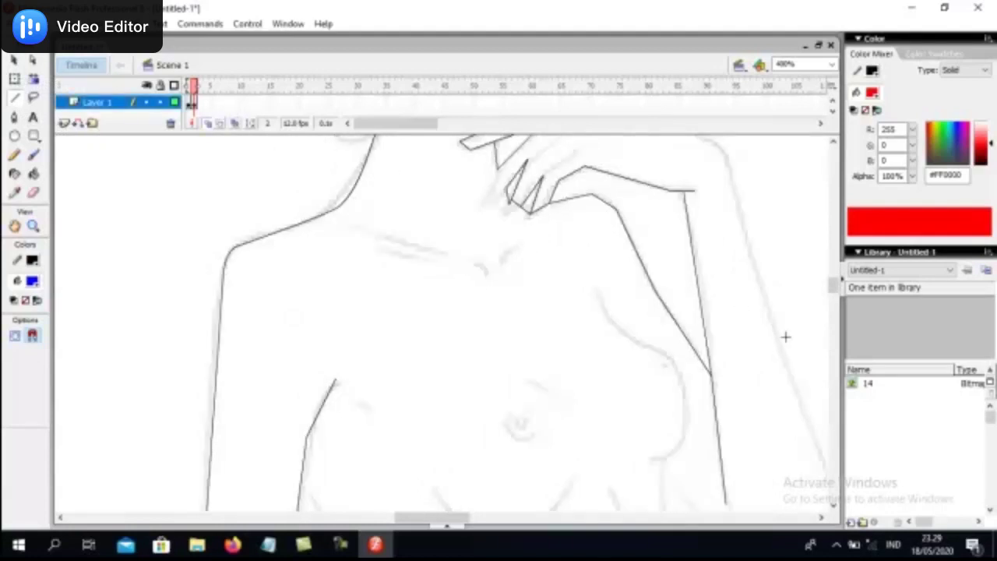
scroll(781, 367, "down", 5)
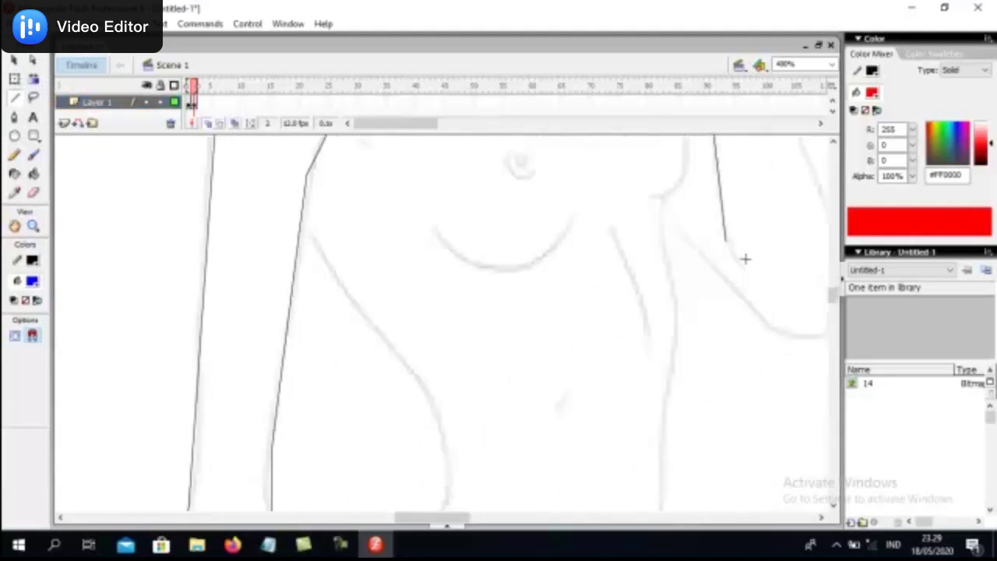
mouse_move(666, 217)
left_mouse_down()
mouse_move(770, 329)
mouse_move(816, 337)
left_mouse_up()
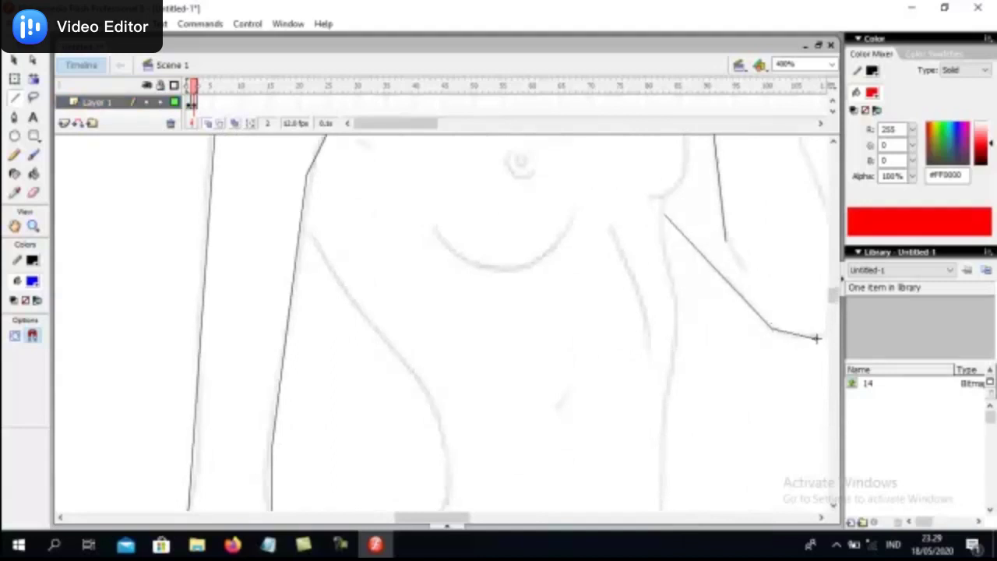
left_click_drag(460, 518, 494, 517)
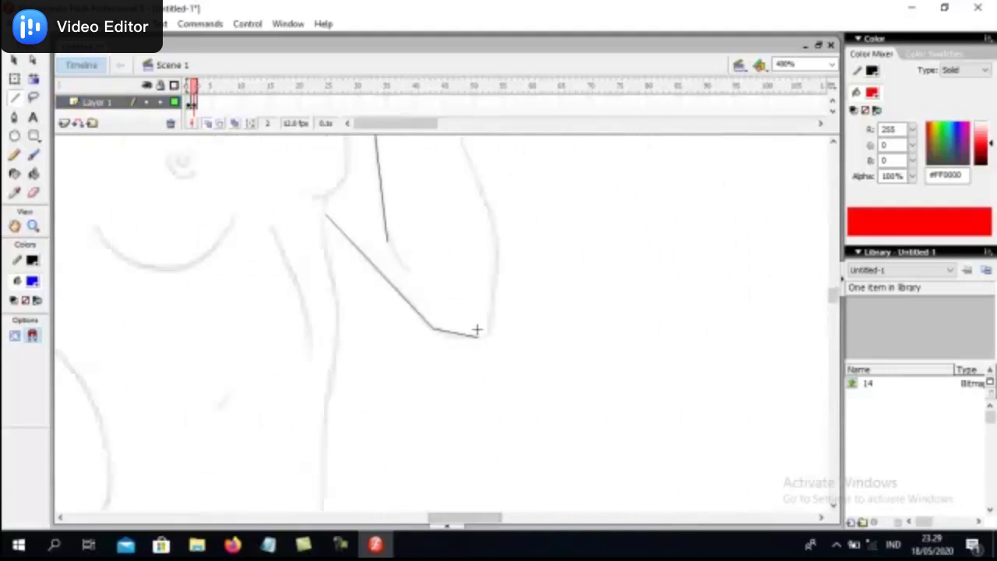
left_click_drag(494, 327, 493, 237)
Extend the outline up toward the arm, then along the waist edge and down the hip.
scroll(496, 229, "up", 3)
mouse_move(495, 368)
left_mouse_down()
mouse_move(452, 196)
mouse_move(430, 184)
left_mouse_up()
scroll(558, 494, "up", 4)
mouse_move(429, 384)
left_mouse_down()
mouse_move(384, 220)
mouse_move(234, 164)
left_mouse_up()
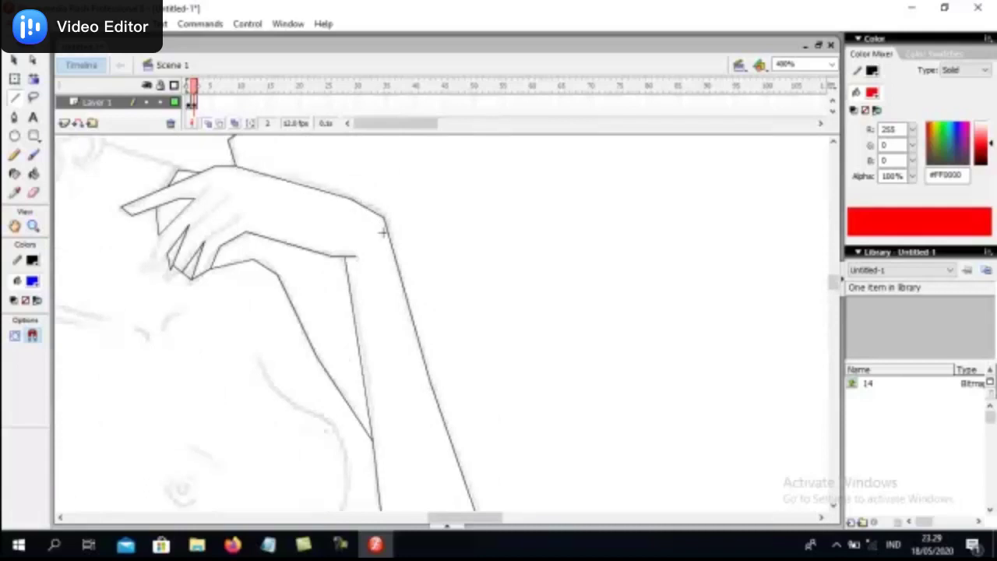
scroll(382, 281, "down", 4)
scroll(392, 303, "down", 2)
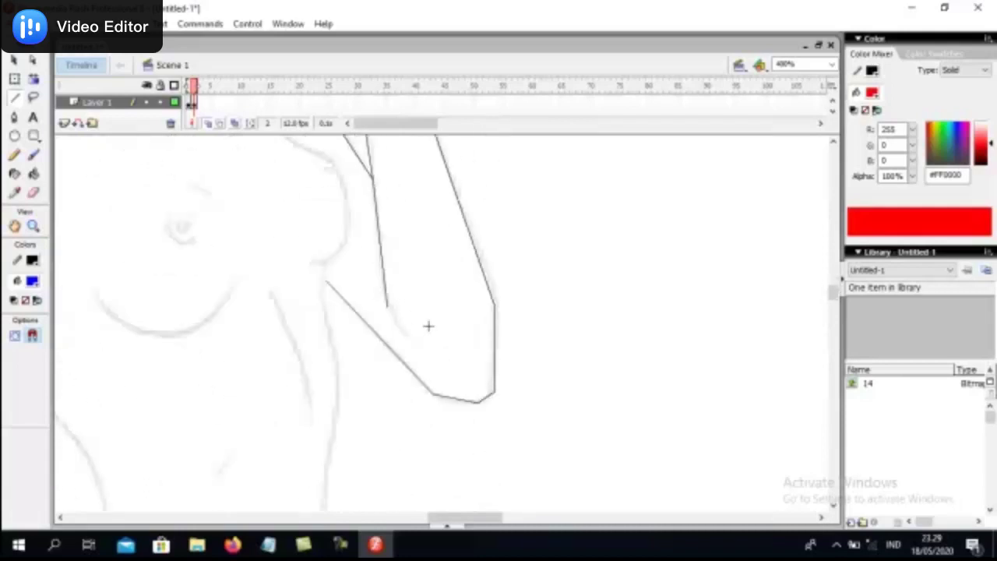
scroll(428, 327, "up", 1)
mouse_move(261, 226)
left_mouse_down()
mouse_move(272, 259)
mouse_move(332, 290)
left_mouse_up()
mouse_move(347, 358)
left_mouse_down()
mouse_move(322, 396)
mouse_move(336, 490)
left_mouse_up()
left_click(15, 61)
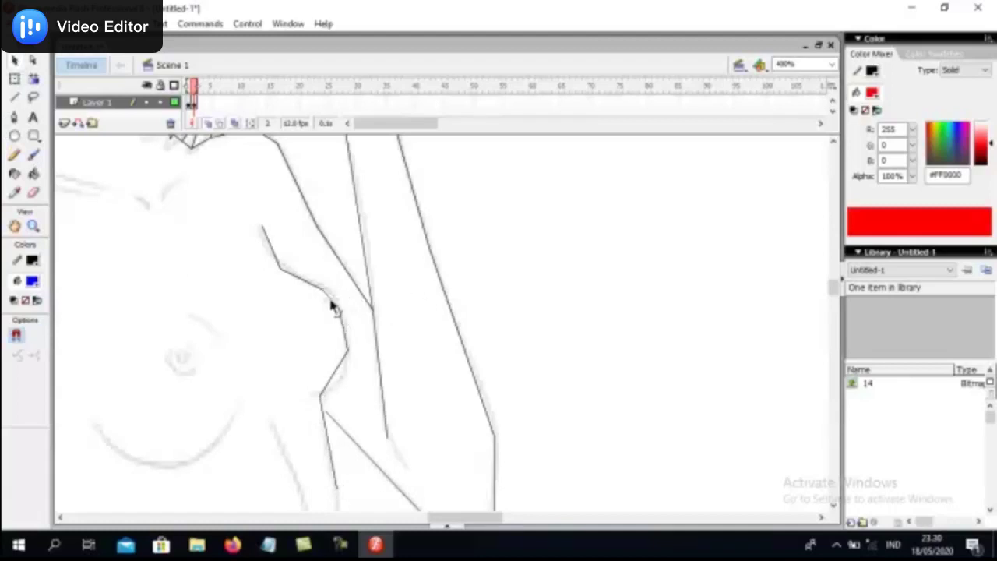
Bend the traced waist and vertical side lines into smooth curves.
left_click_drag(347, 337, 341, 384)
scroll(390, 445, "down", 3)
left_click_drag(337, 227, 321, 440)
left_click_drag(327, 285, 336, 269)
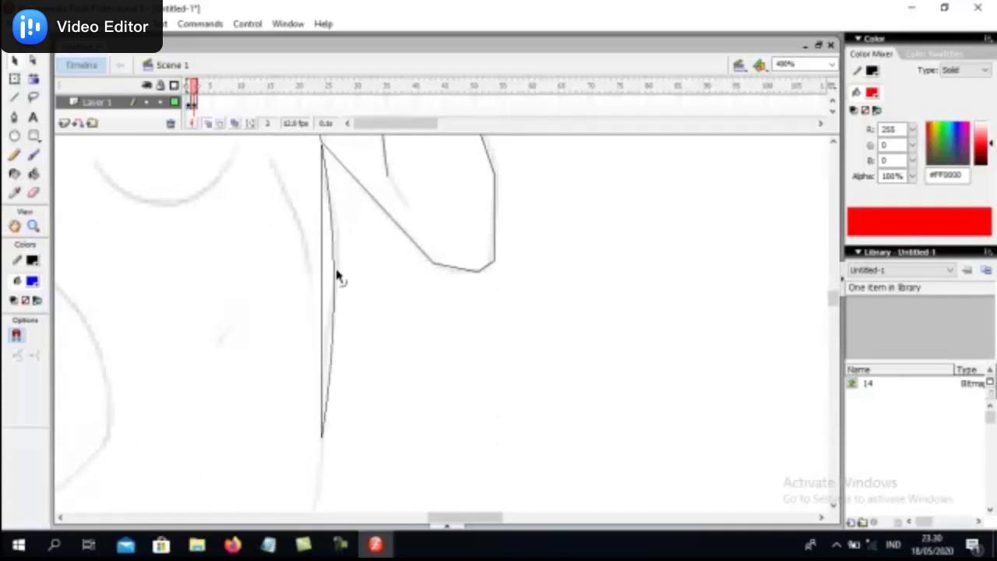
scroll(403, 349, "down", 2)
Add a straight line down the hip contour and bow it outward to match the hip.
left_click(15, 98)
left_click_drag(323, 240, 253, 469)
left_click(13, 60)
left_click_drag(296, 329, 310, 334)
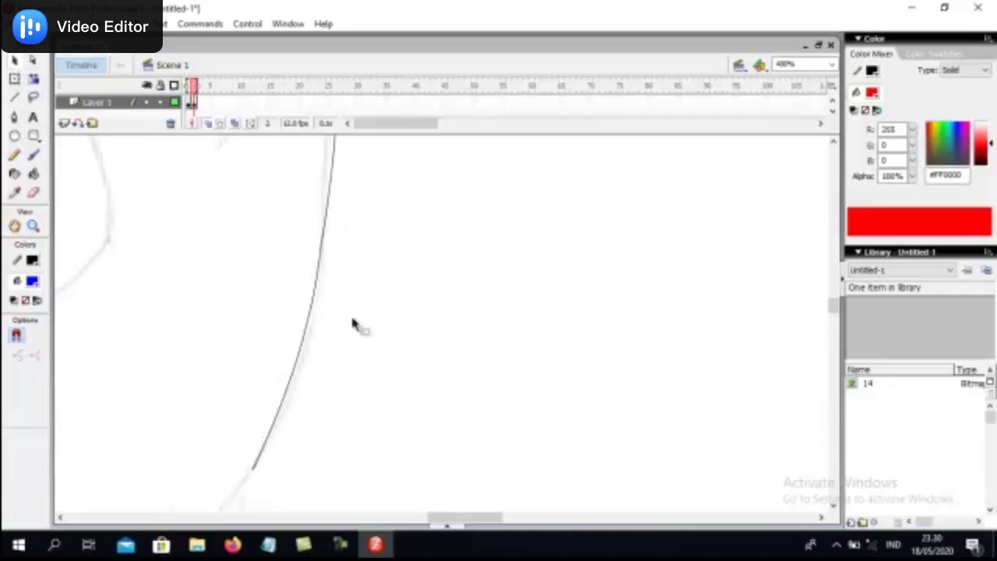
scroll(358, 347, "down", 2)
Extend the outline with further straight segments down the thigh.
left_click(16, 98)
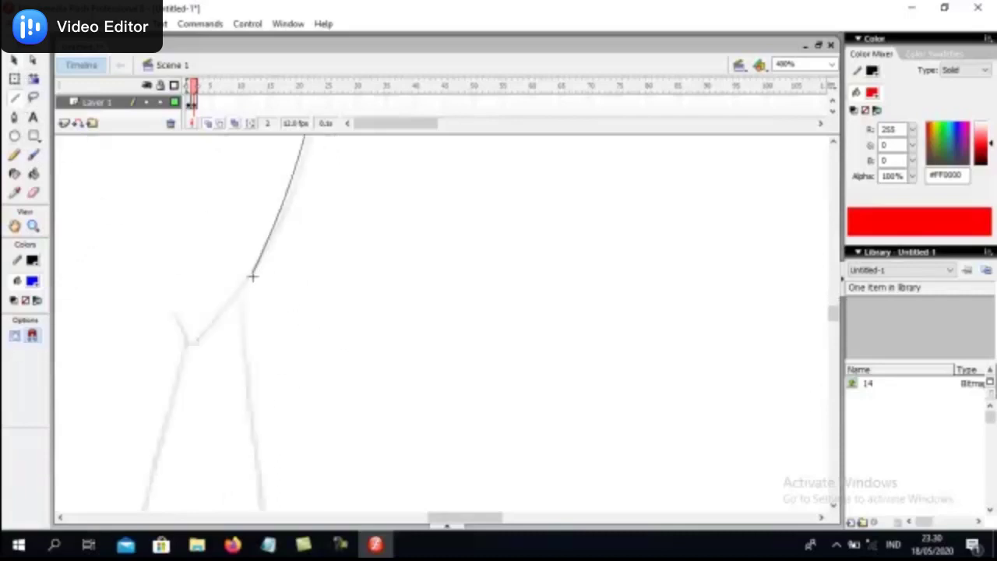
left_click_drag(252, 275, 254, 486)
scroll(348, 423, "down", 1)
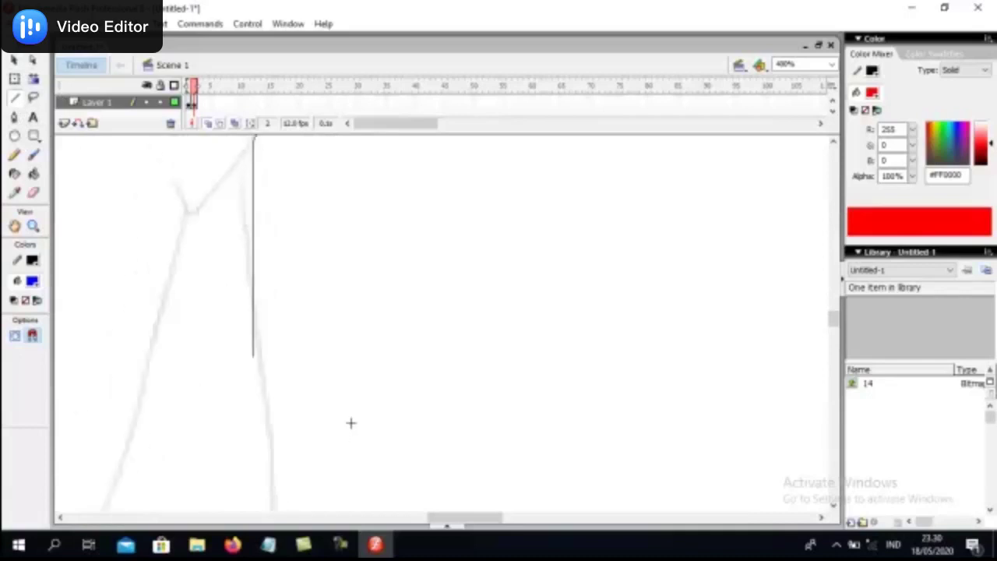
left_click_drag(262, 362, 271, 510)
Reshape the thigh segments, pulling the corner right and the line end further down the leg.
key("v")
left_click_drag(263, 358, 272, 368)
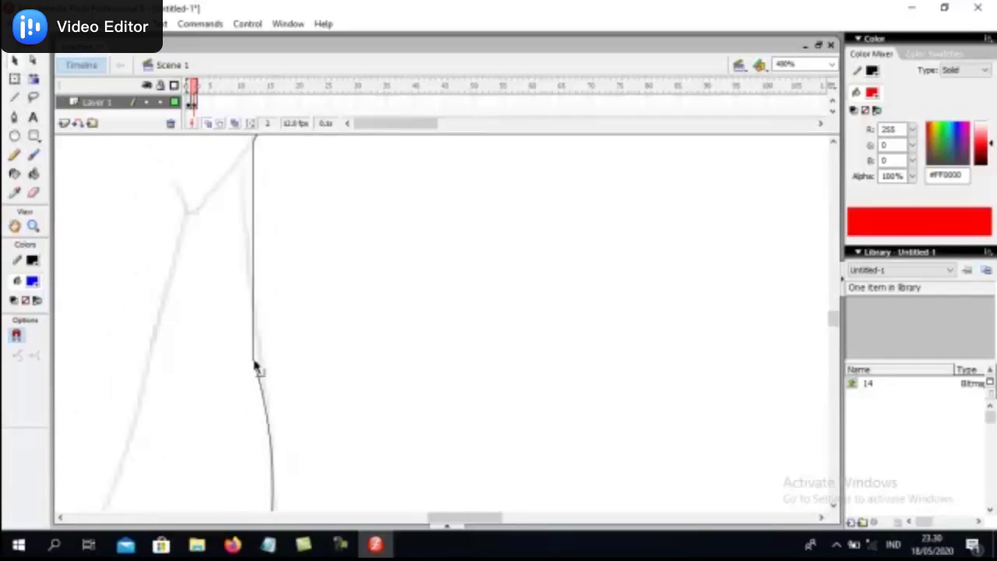
scroll(331, 371, "down", 3)
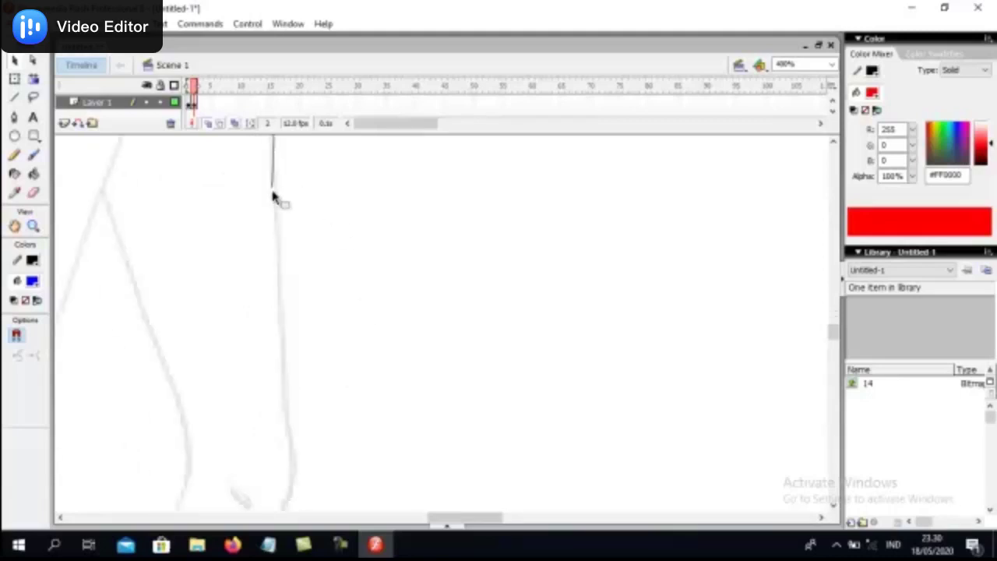
left_click_drag(273, 198, 291, 456)
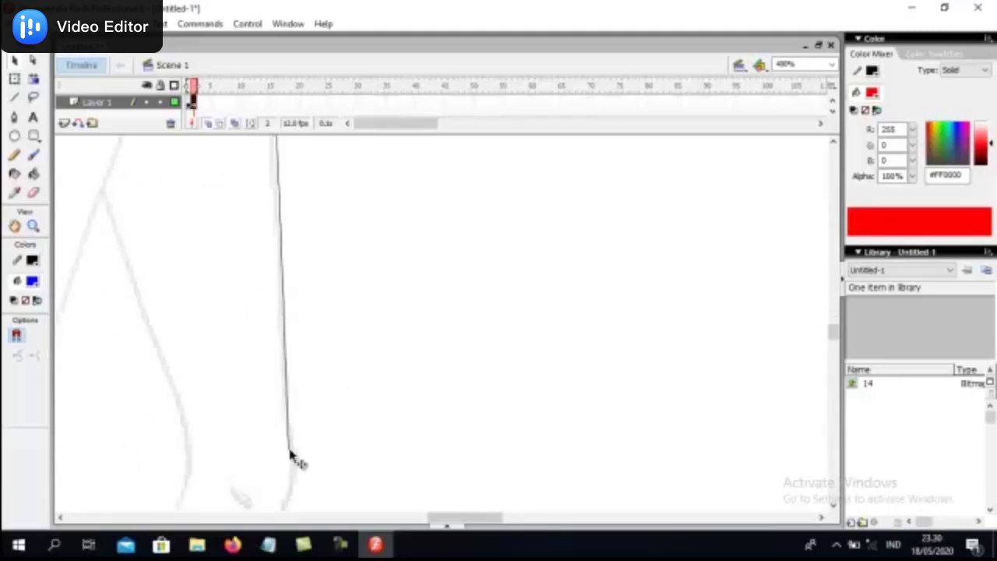
scroll(292, 456, "up", 3)
scroll(296, 454, "up", 3)
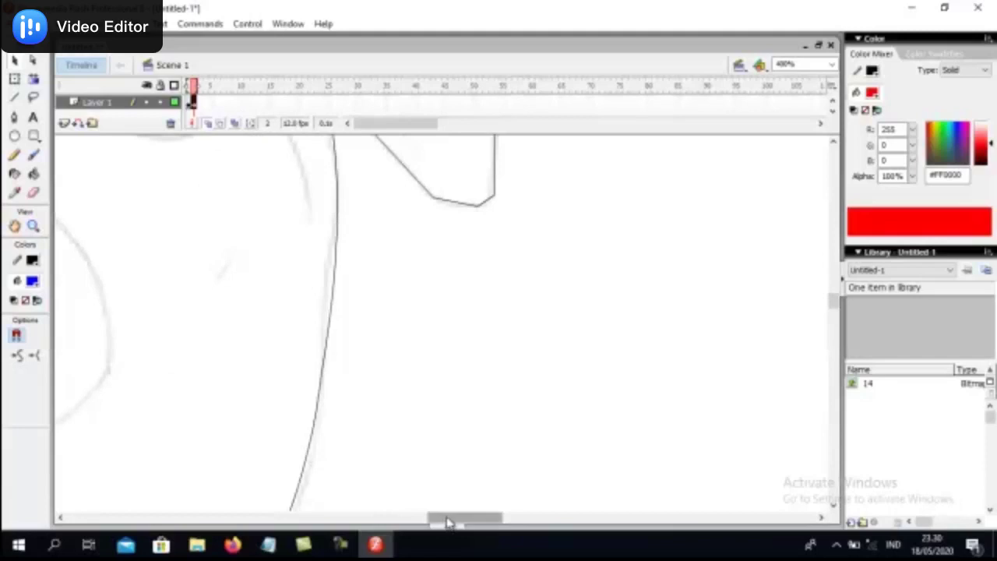
left_click_drag(446, 518, 409, 515)
left_click(14, 99)
Draw joined straight lines along the hip contour, inner thigh and leg edge.
scroll(469, 267, "up", 3)
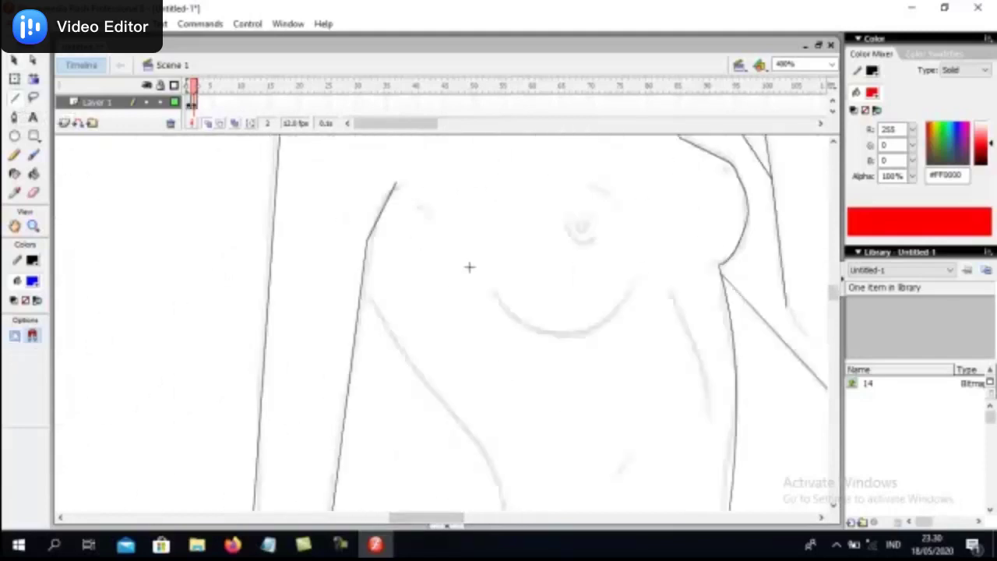
mouse_move(362, 288)
left_mouse_down()
mouse_move(472, 433)
mouse_move(506, 510)
left_mouse_up()
scroll(572, 439, "down", 3)
left_click_drag(507, 314, 507, 359)
left_click_drag(472, 401, 368, 486)
scroll(483, 389, "down", 4)
mouse_move(368, 227)
left_mouse_down()
mouse_move(340, 320)
mouse_move(363, 387)
left_mouse_up()
scroll(420, 400, "down", 3)
scroll(469, 293, "up", 1)
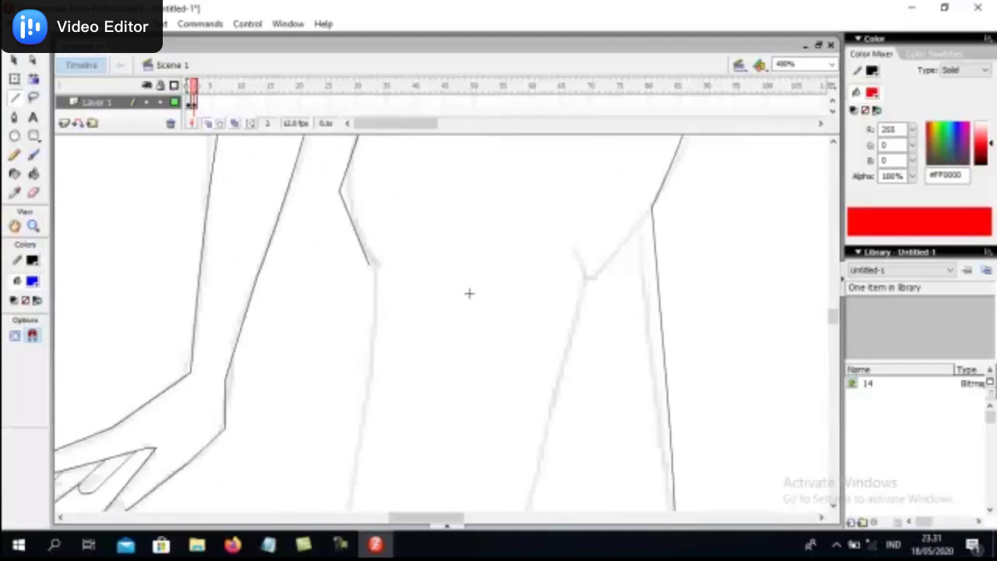
left_click_drag(367, 267, 350, 445)
scroll(182, 171, "up", 3)
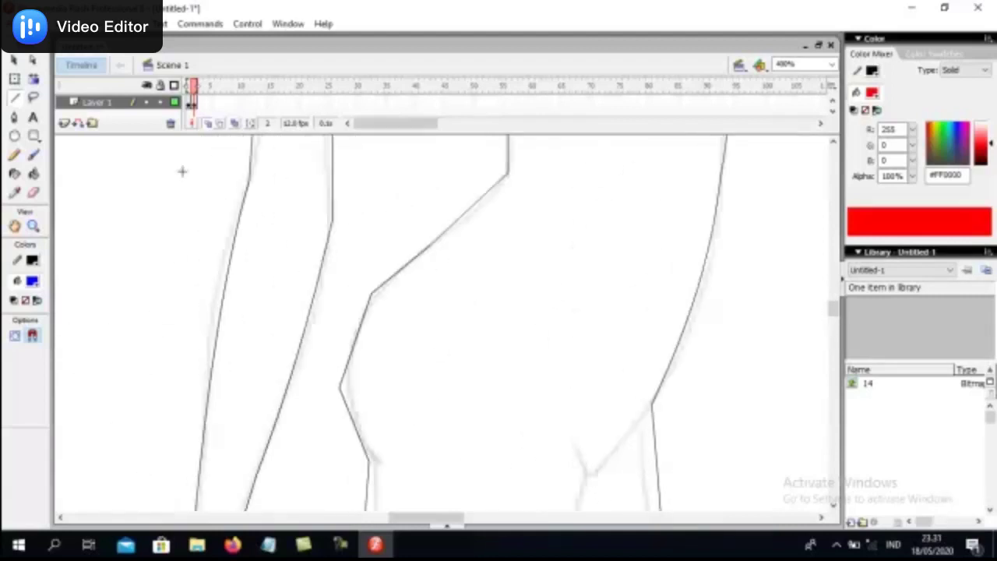
Bend the hip and thigh segments into rounded curves following the sketch.
left_click(14, 60)
left_click_drag(356, 334, 350, 338)
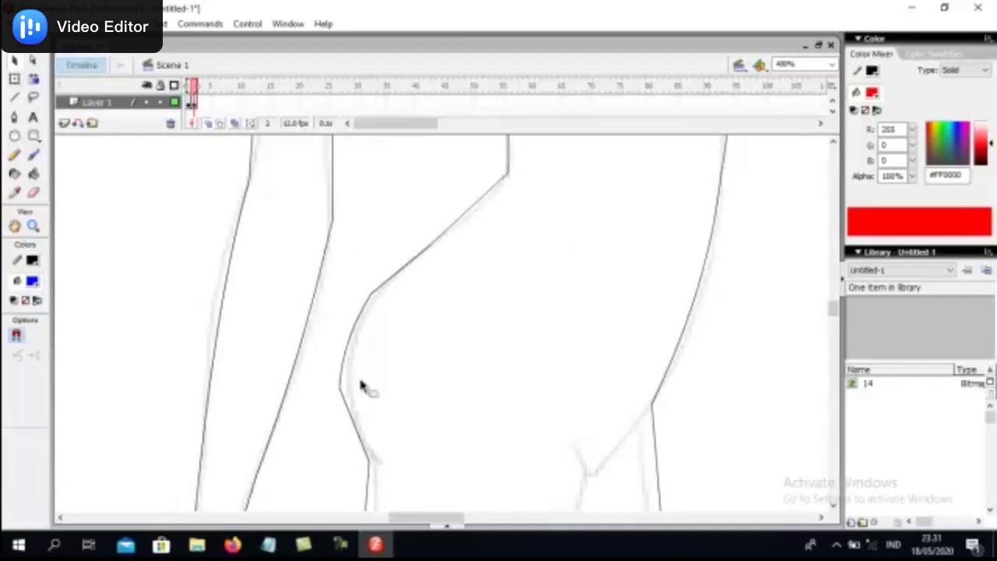
left_click_drag(341, 390, 350, 397)
left_click_drag(372, 301, 369, 304)
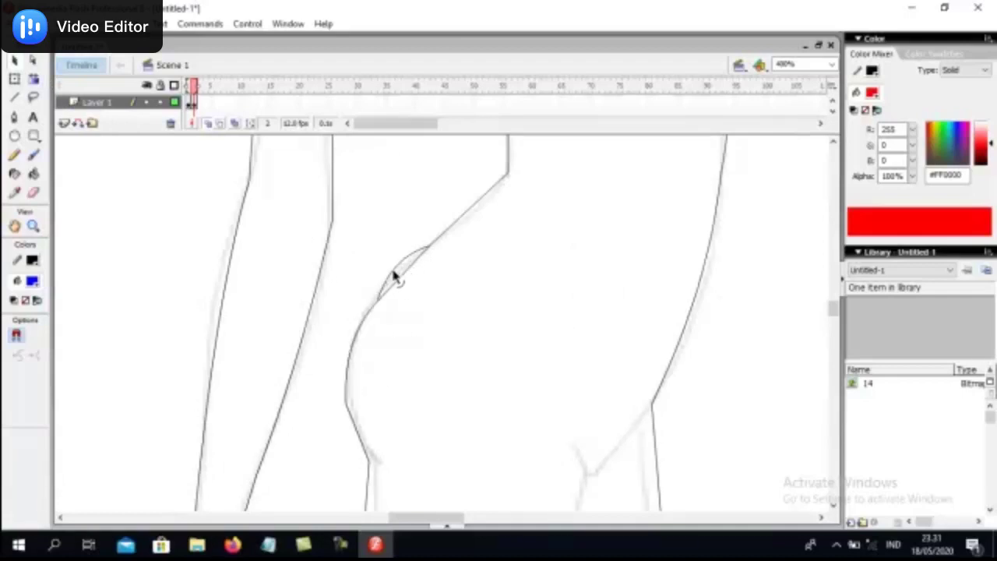
scroll(415, 346, "down", 5)
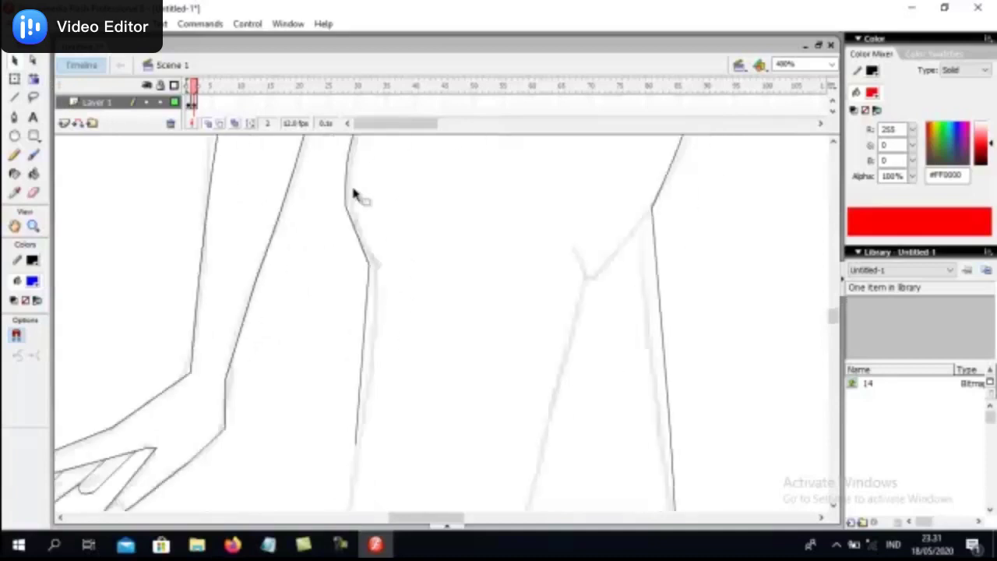
mouse_move(354, 204)
left_mouse_down()
mouse_move(363, 222)
mouse_move(355, 216)
left_mouse_up()
left_click_drag(369, 271, 375, 292)
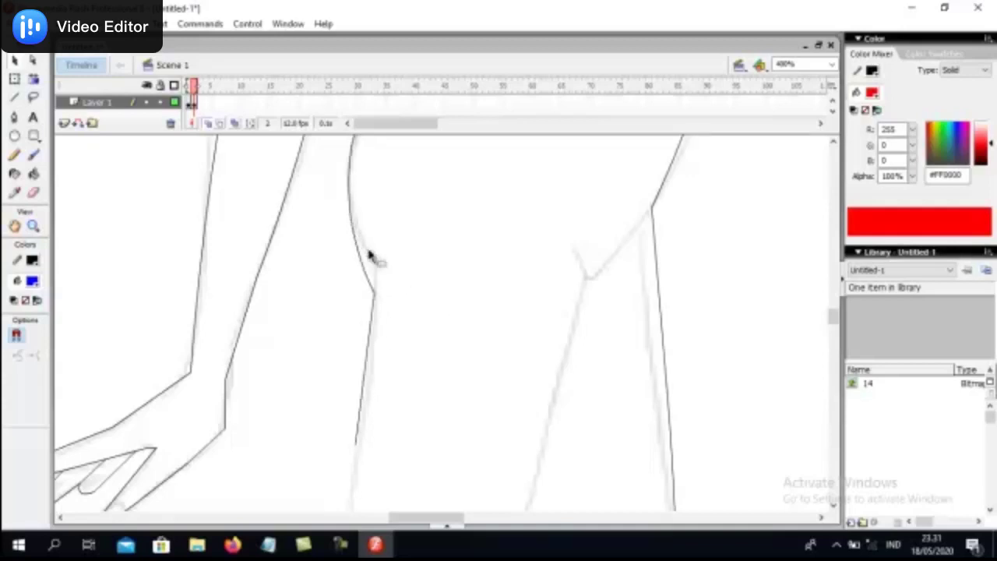
scroll(709, 284, "up", 3)
scroll(707, 279, "up", 3)
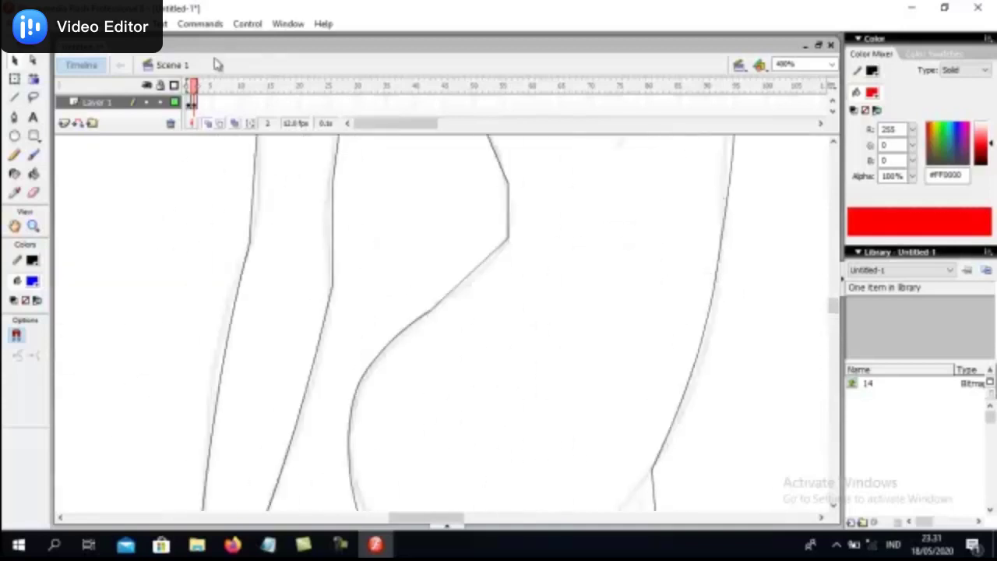
Draw the neckline from shoulder to chest and a line from the hand, then curve them.
left_click(91, 67)
scroll(719, 374, "up", 3)
scroll(709, 370, "up", 2)
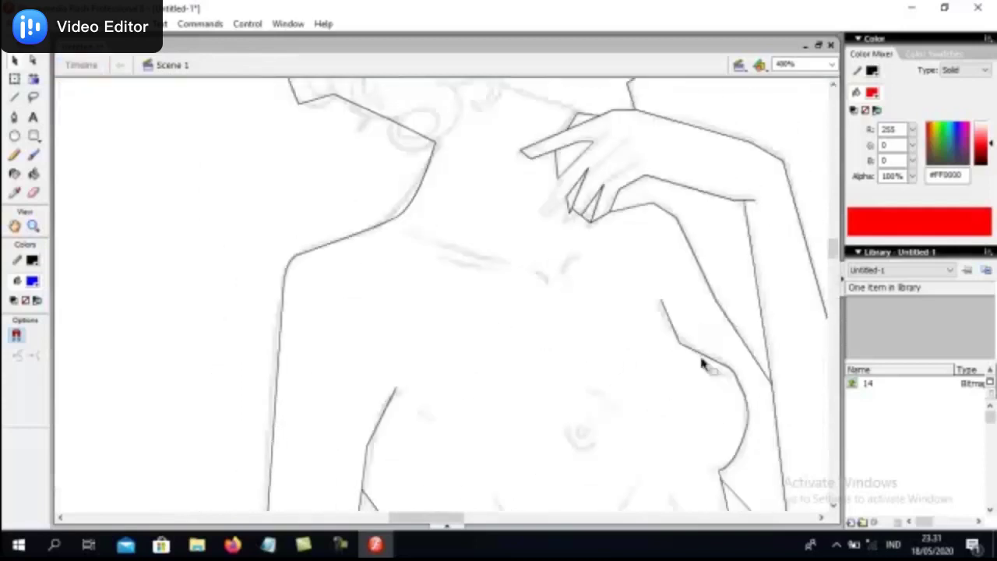
left_click(14, 97)
left_click_drag(370, 231, 605, 343)
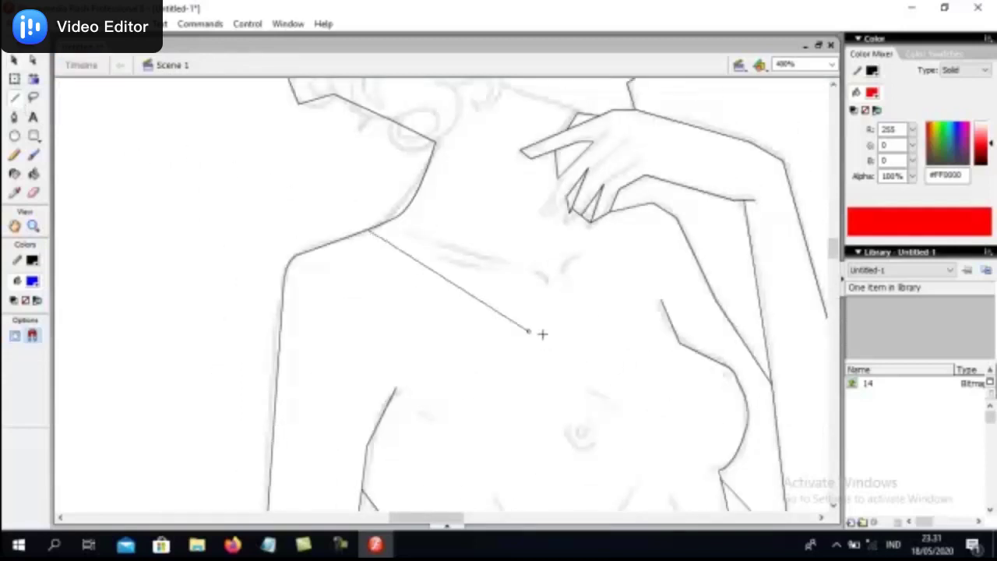
left_click_drag(653, 205, 605, 343)
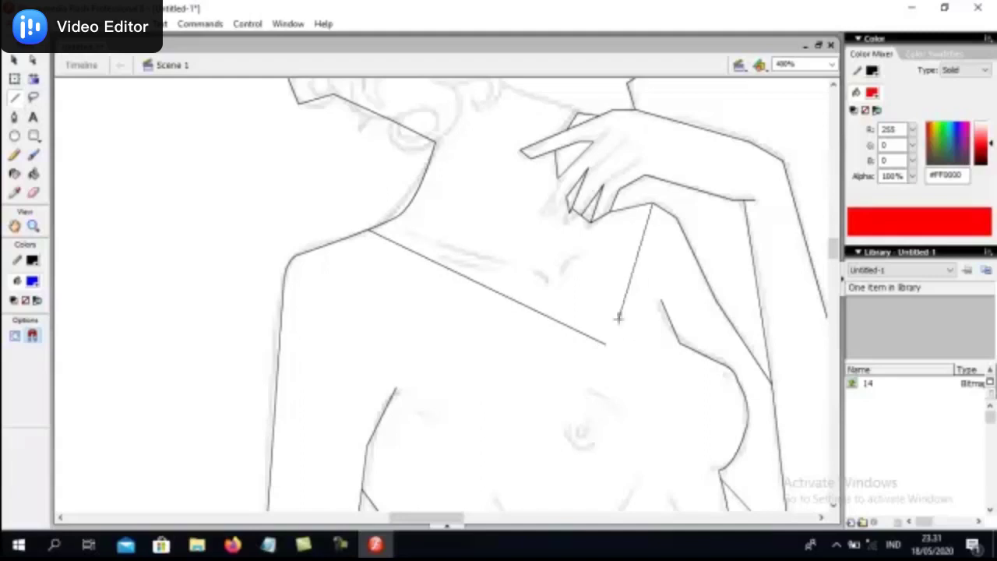
left_click(14, 61)
left_click_drag(546, 316, 578, 337)
left_click_drag(623, 302, 654, 311)
scroll(581, 300, "down", 5)
scroll(592, 294, "up", 5)
scroll(390, 257, "up", 3)
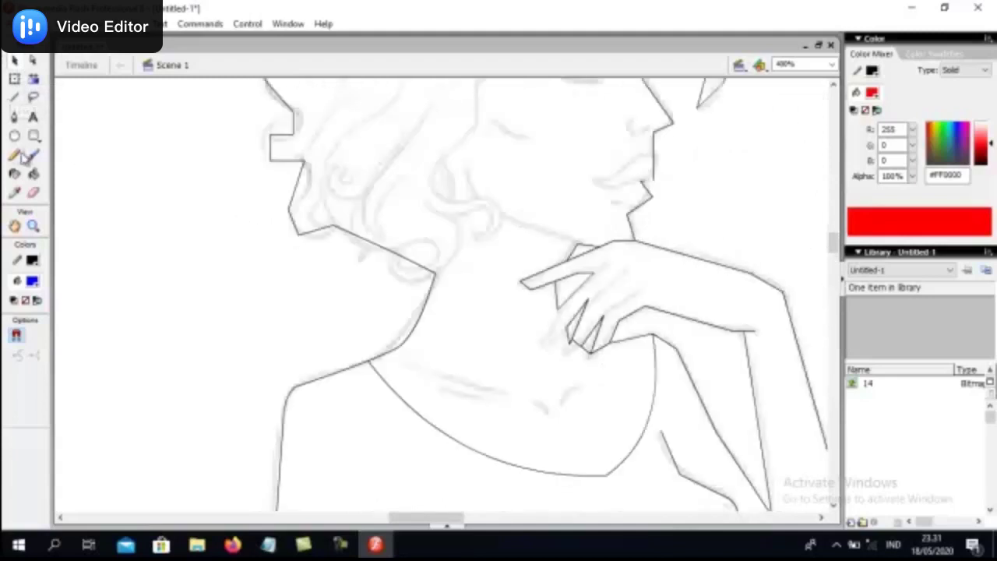
Sketch a freehand contour down the side of the torso.
left_click(14, 154)
scroll(323, 296, "down", 2)
scroll(343, 304, "down", 3)
scroll(354, 180, "down", 3)
mouse_move(283, 127)
left_mouse_down()
mouse_move(258, 338)
mouse_move(361, 423)
mouse_move(370, 446)
left_mouse_up()
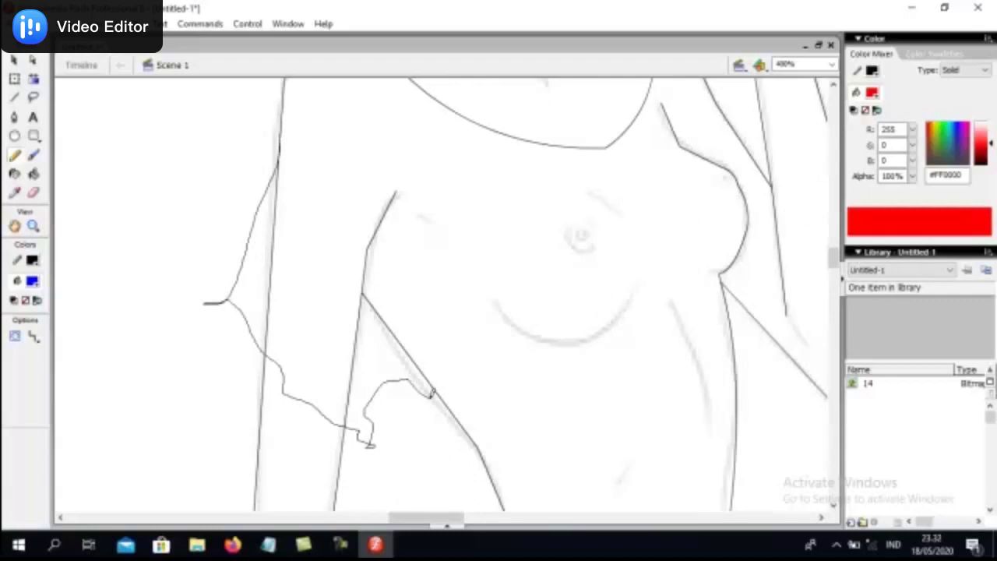
scroll(577, 409, "down", 2)
scroll(571, 385, "down", 3)
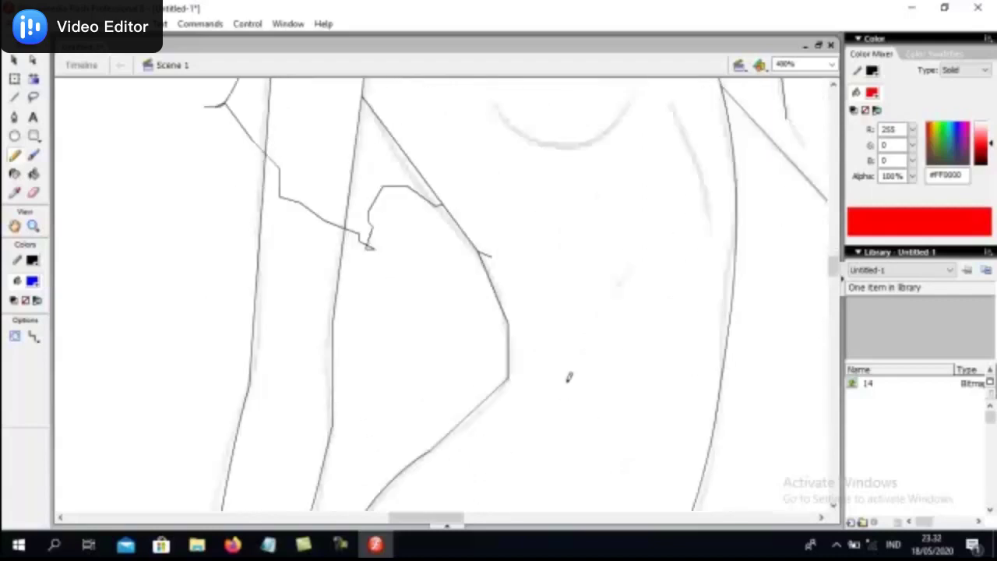
scroll(545, 350, "up", 10)
scroll(518, 329, "down", 2)
scroll(557, 331, "down", 2)
scroll(608, 337, "down", 3)
scroll(628, 340, "down", 5)
scroll(641, 338, "down", 3)
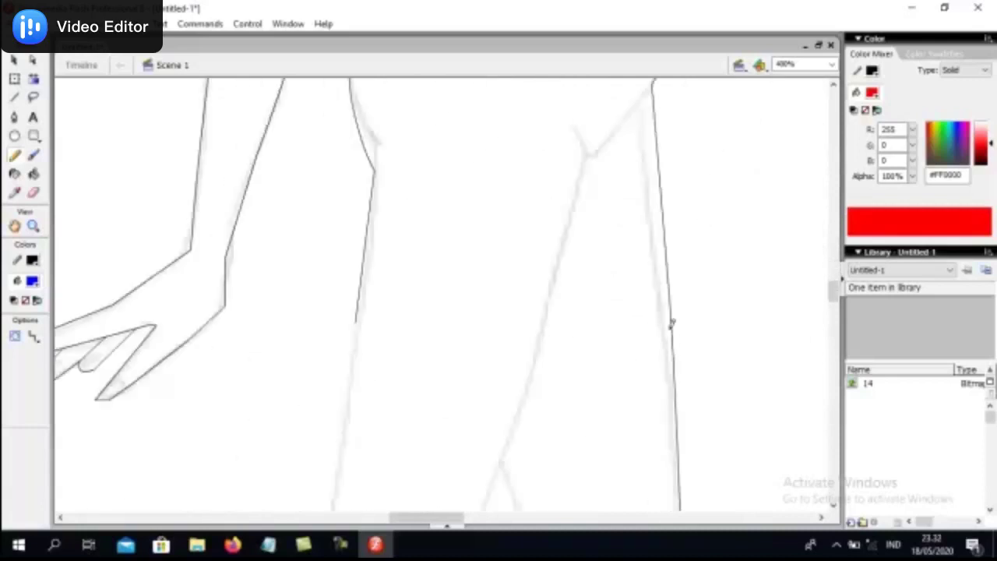
scroll(671, 322, "down", 5)
Zoom out to 100% and inspect the anchor points of the vertical body stroke.
left_click(832, 64)
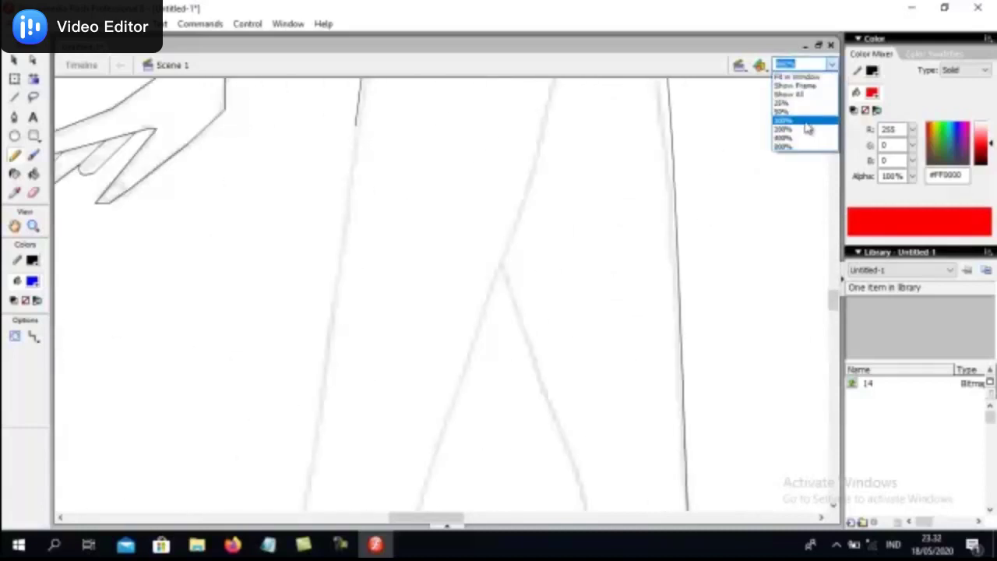
left_click(802, 118)
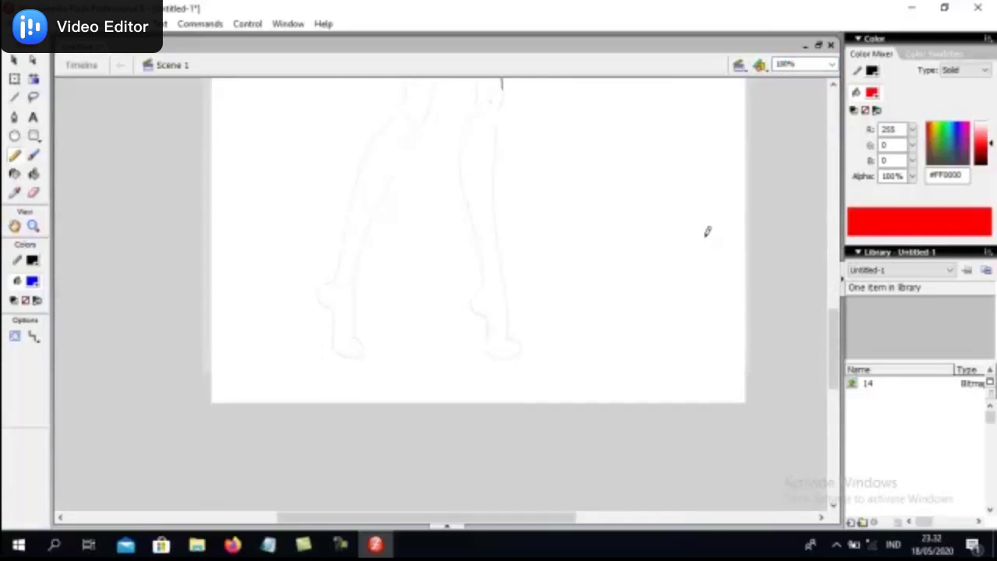
left_click(14, 117)
left_click(497, 246)
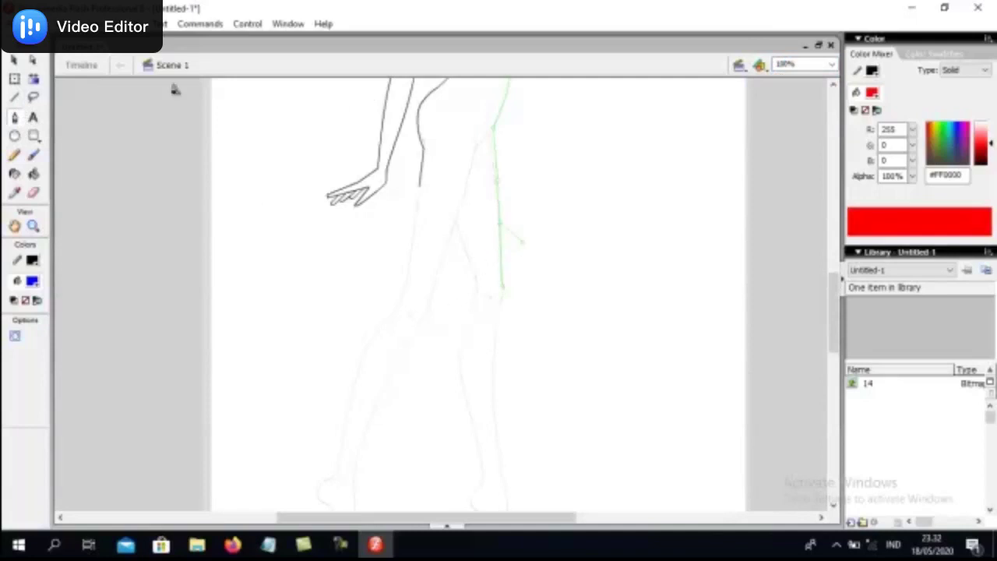
left_click(39, 24)
left_click(67, 23)
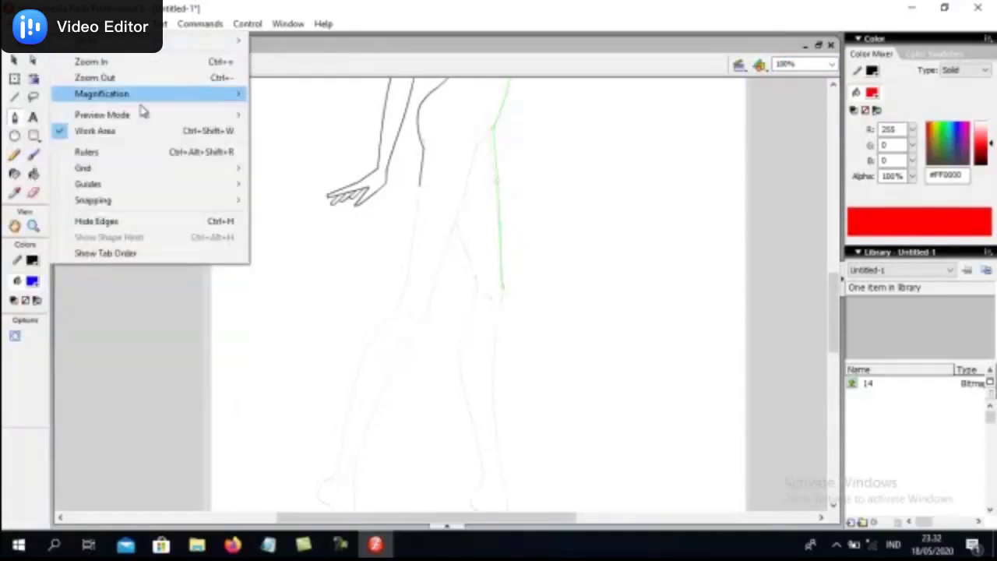
left_click(114, 293)
Trace the long dress edge down-left from the hip with straight line segments.
left_click(14, 97)
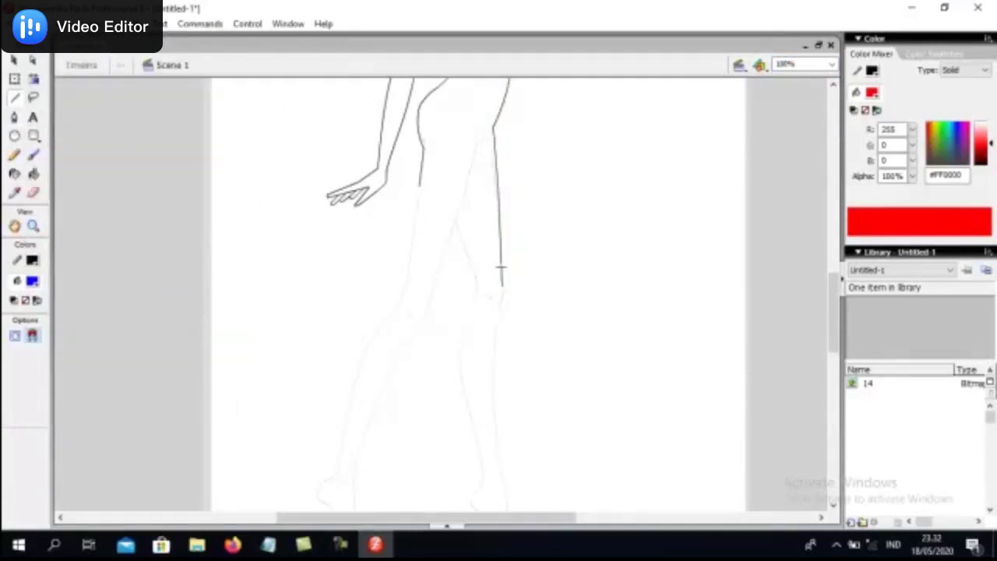
mouse_move(498, 215)
left_mouse_down()
mouse_move(384, 444)
mouse_move(398, 426)
left_mouse_up()
left_click_drag(399, 425, 254, 511)
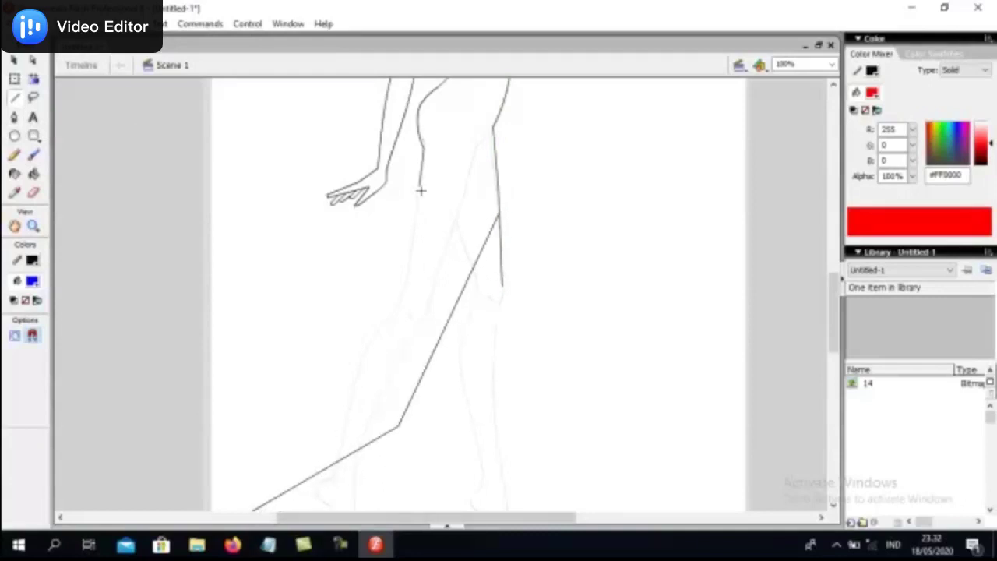
left_click_drag(421, 191, 367, 353)
key("v")
scroll(572, 332, "up", 5)
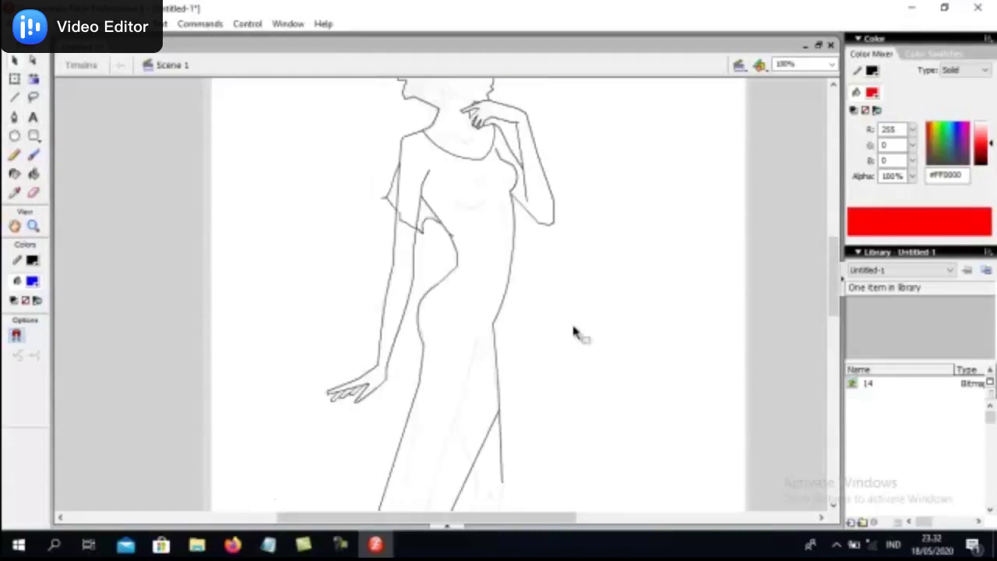
scroll(574, 331, "up", 2)
left_click(14, 96)
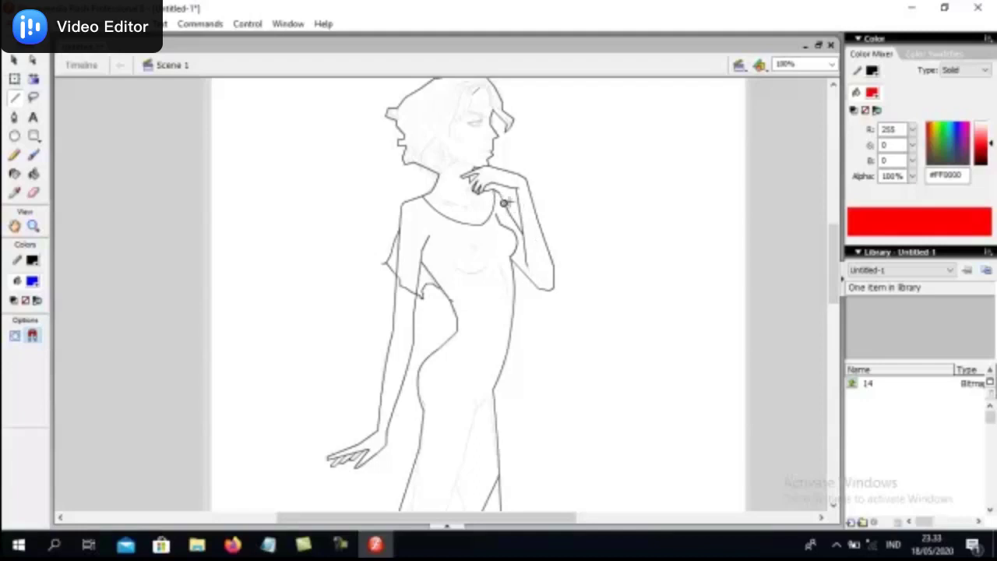
left_click(831, 64)
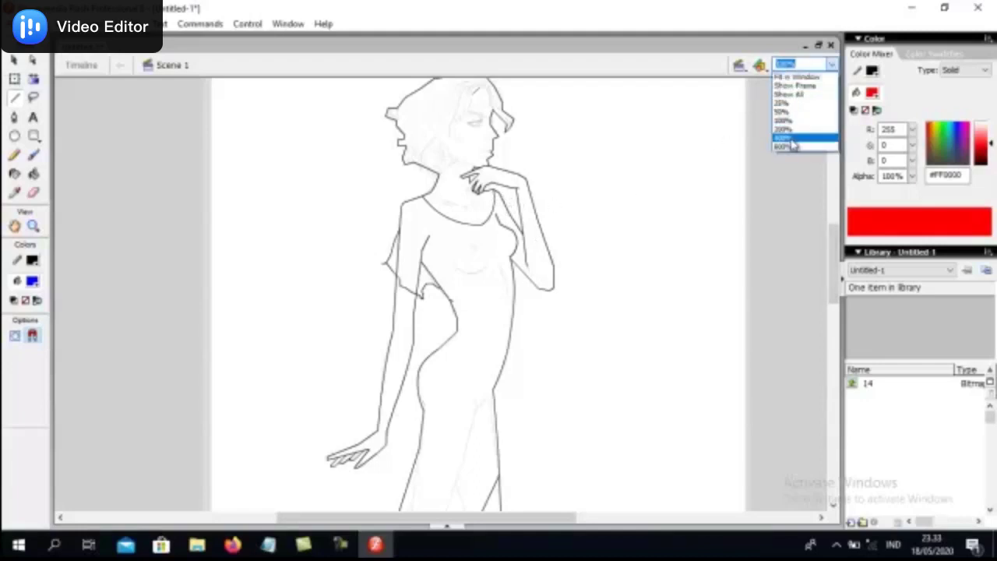
At 400% zoom, draw the armhole lines beside the chest and delete the stray diagonal segment.
left_click(790, 140)
scroll(737, 256, "up", 5)
mouse_move(525, 217)
left_mouse_down()
mouse_move(580, 258)
mouse_move(548, 351)
left_mouse_up()
left_click(14, 60)
left_click(550, 262)
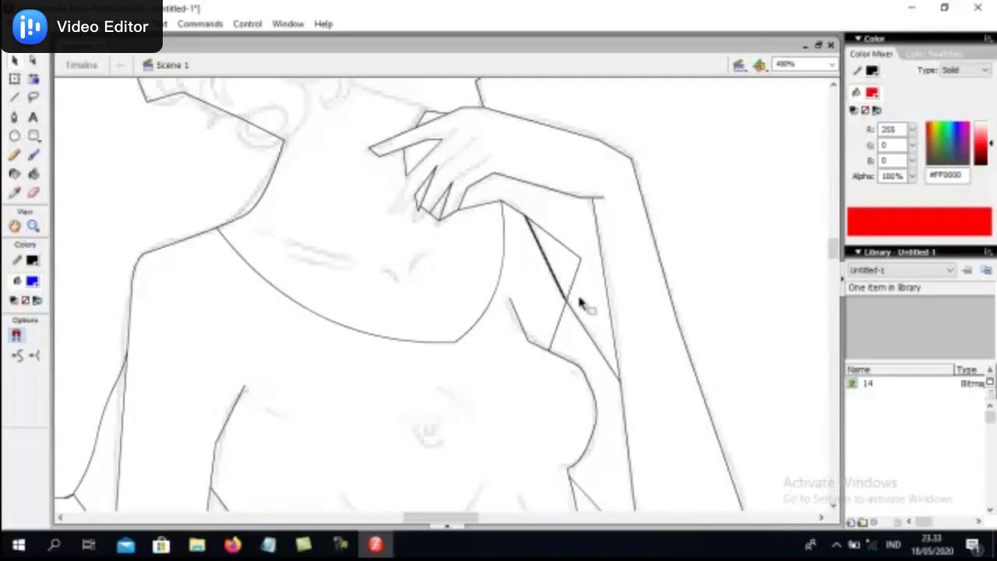
key("Delete")
Bend the armhole lines and nudge their corner point to follow the sketch.
left_click_drag(567, 304, 573, 281)
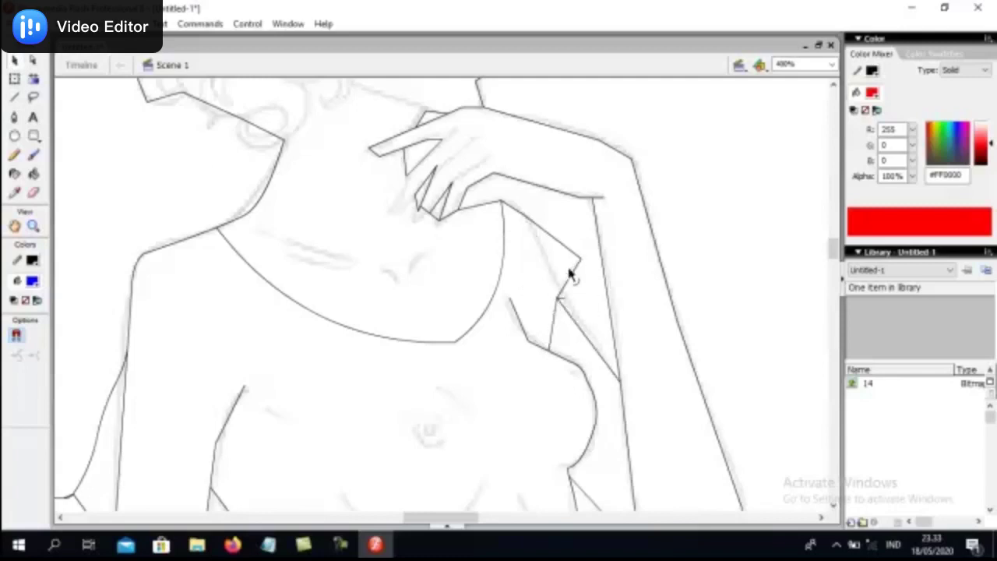
left_click(590, 343)
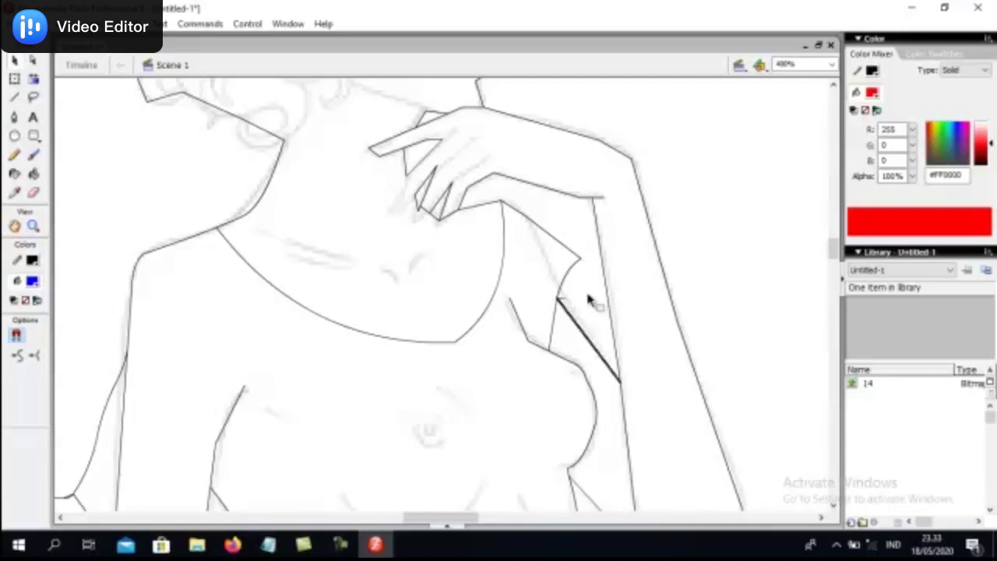
left_click(584, 296)
left_click_drag(559, 299, 562, 286)
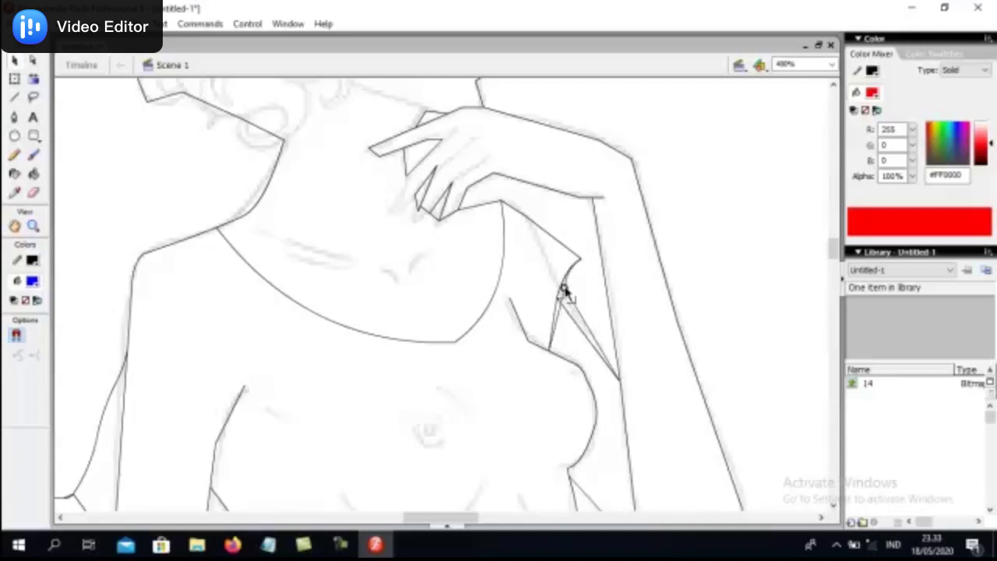
left_click_drag(556, 333, 546, 327)
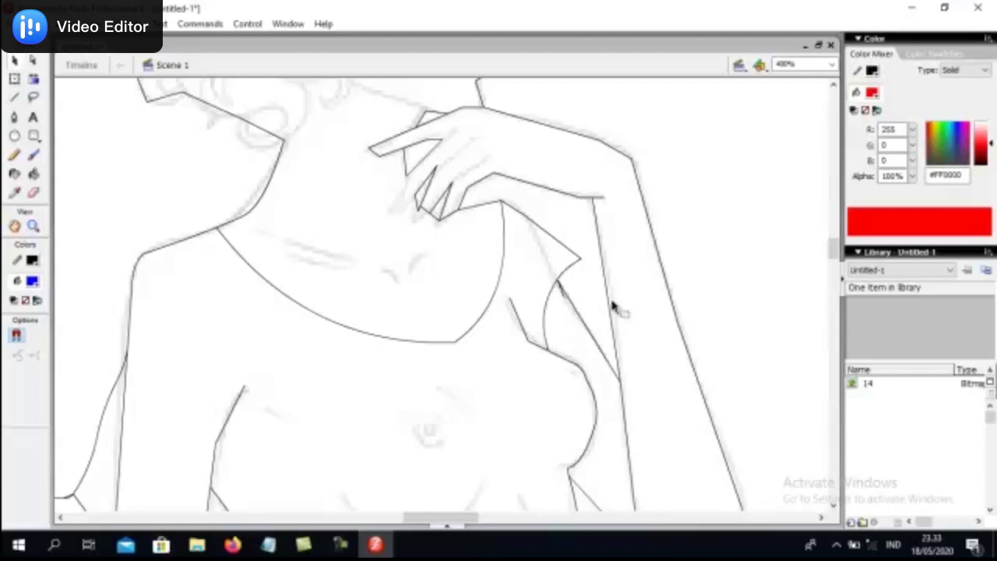
Add a straight line running down from the armhole corner.
left_click(14, 97)
left_click_drag(580, 261, 584, 322)
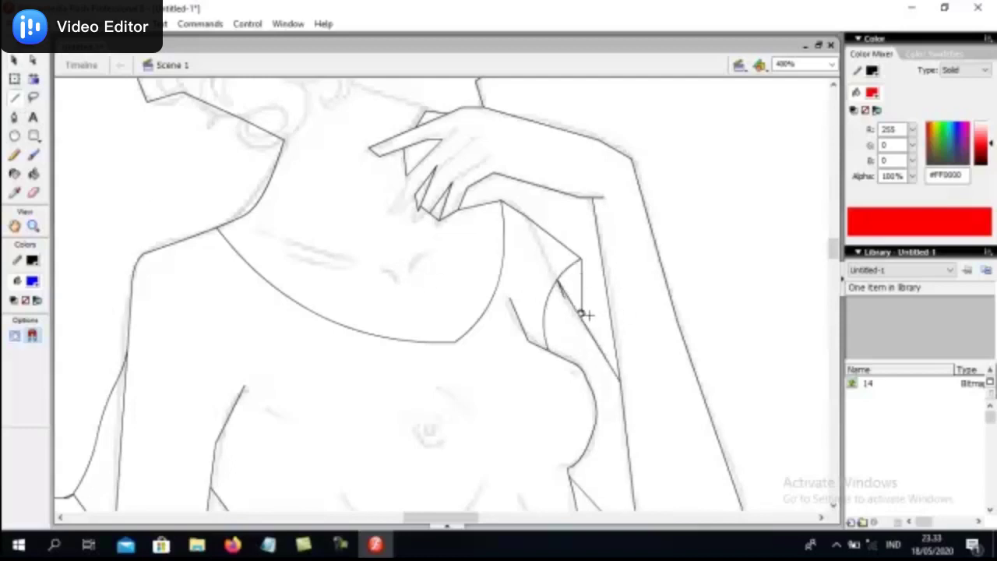
left_click(14, 61)
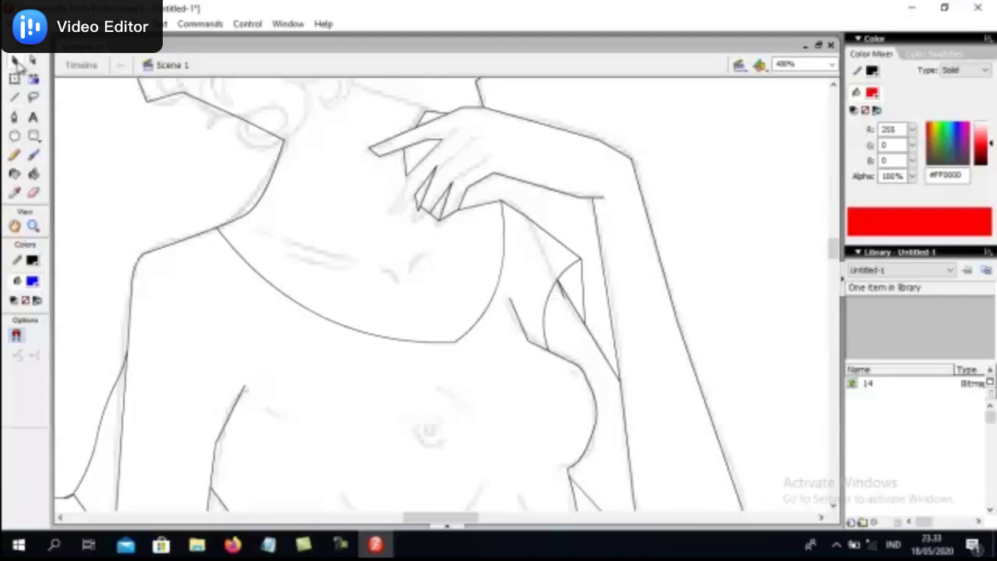
left_click(561, 296)
scroll(215, 383, "down", 5)
left_click(220, 383)
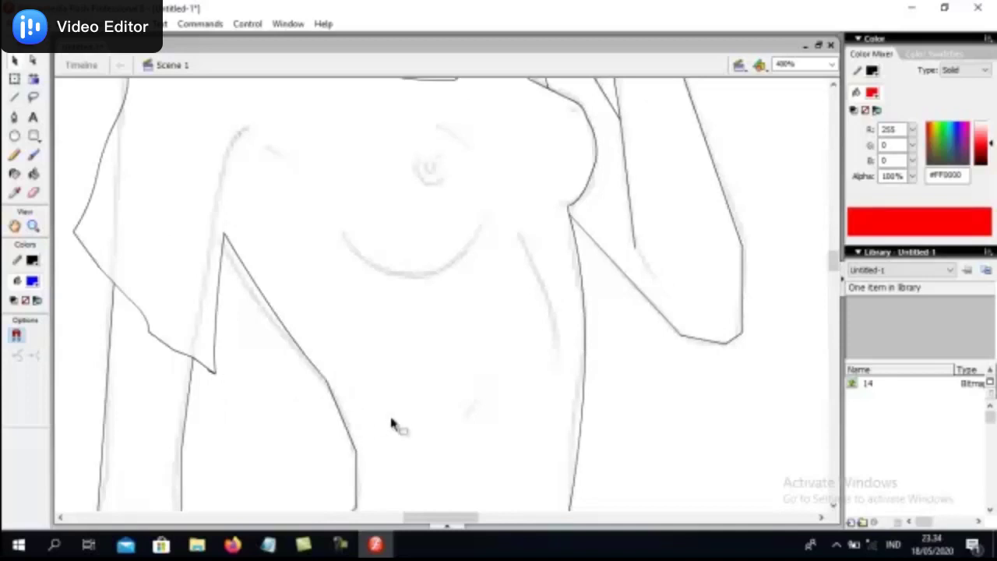
Curve the waist bulge, the hip outline and the hair tip beside the face.
scroll(412, 424, "down", 4)
left_click_drag(351, 278, 347, 320)
left_click_drag(285, 385, 299, 379)
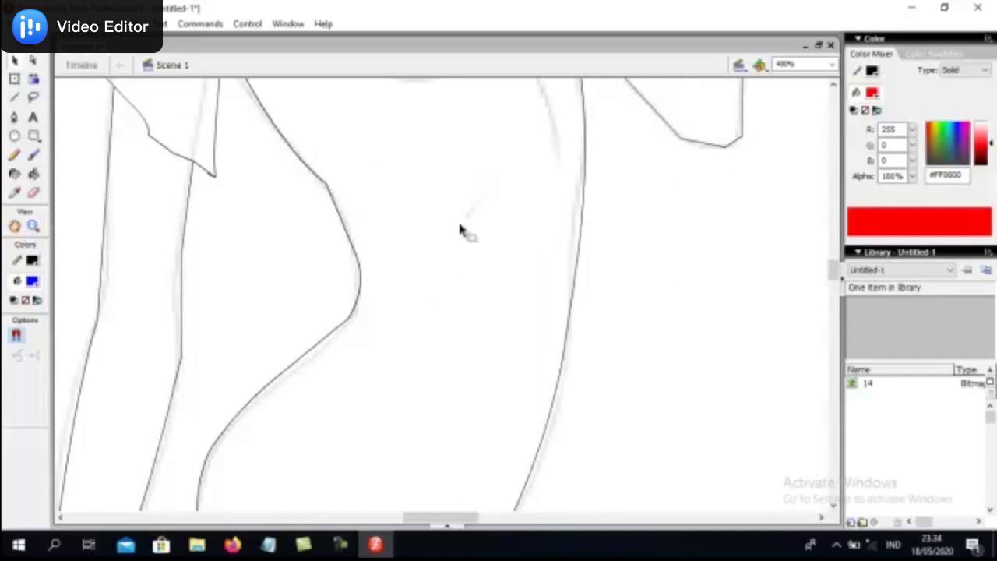
scroll(507, 257, "up", 3)
scroll(559, 283, "up", 3)
scroll(506, 229, "up", 3)
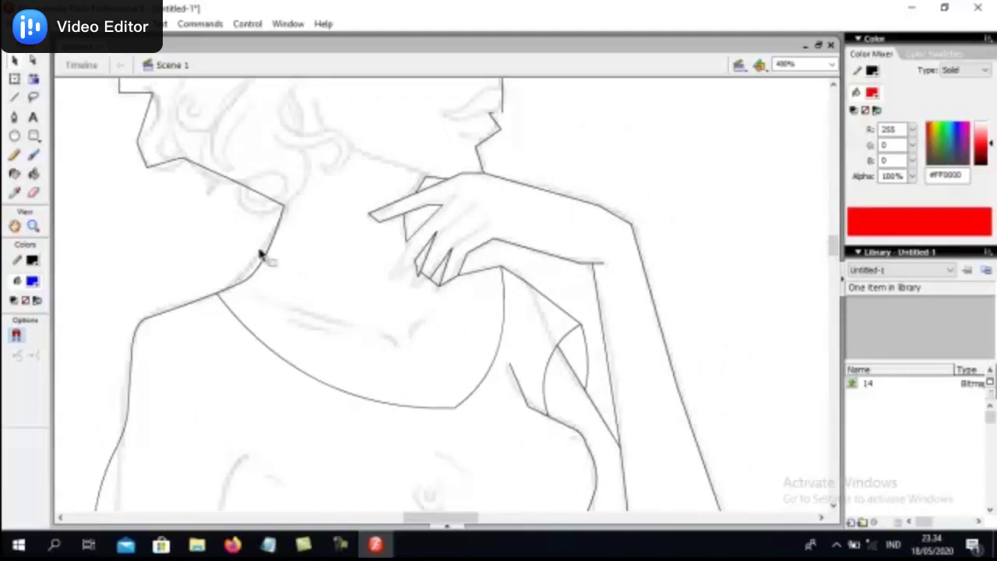
scroll(507, 269, "up", 6)
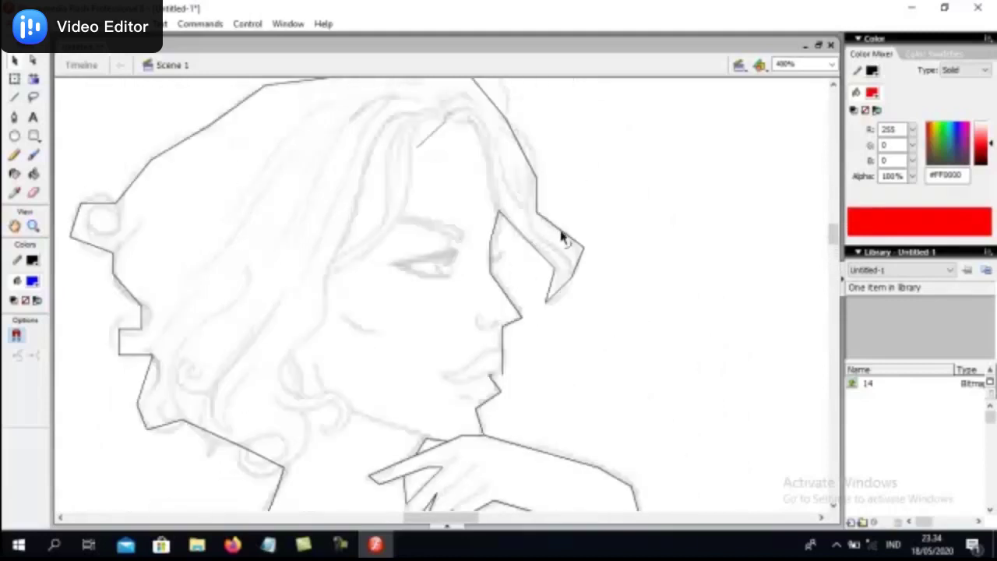
mouse_move(558, 227)
left_mouse_down()
mouse_move(597, 260)
mouse_move(571, 286)
mouse_move(542, 267)
mouse_move(546, 275)
mouse_move(556, 268)
mouse_move(539, 240)
mouse_move(535, 247)
left_mouse_up()
Replace the stroke below the nose with an upper lip line, then zoom to 800%.
key("ctrl+z")
left_click_drag(502, 327, 503, 374)
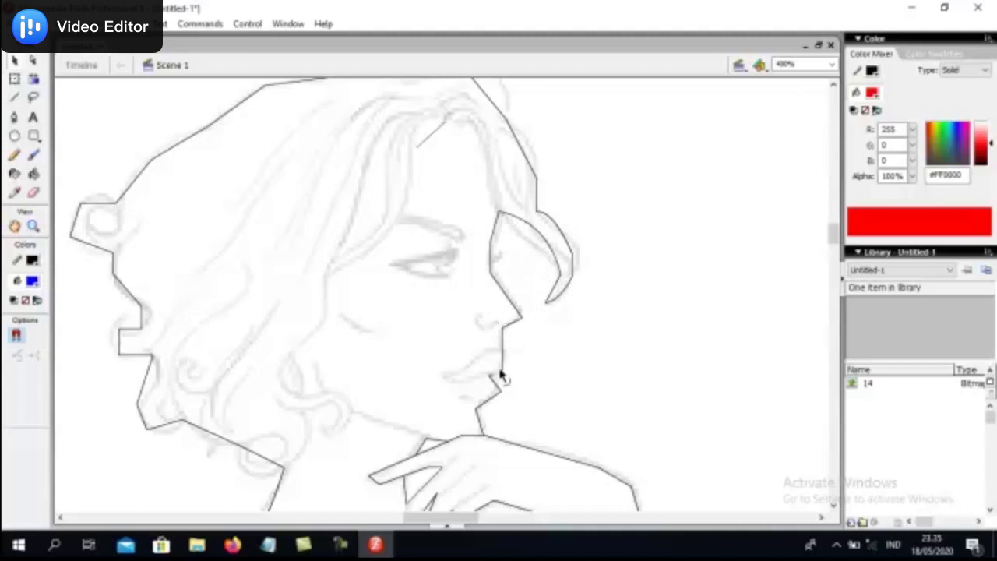
key("ctrl+equal")
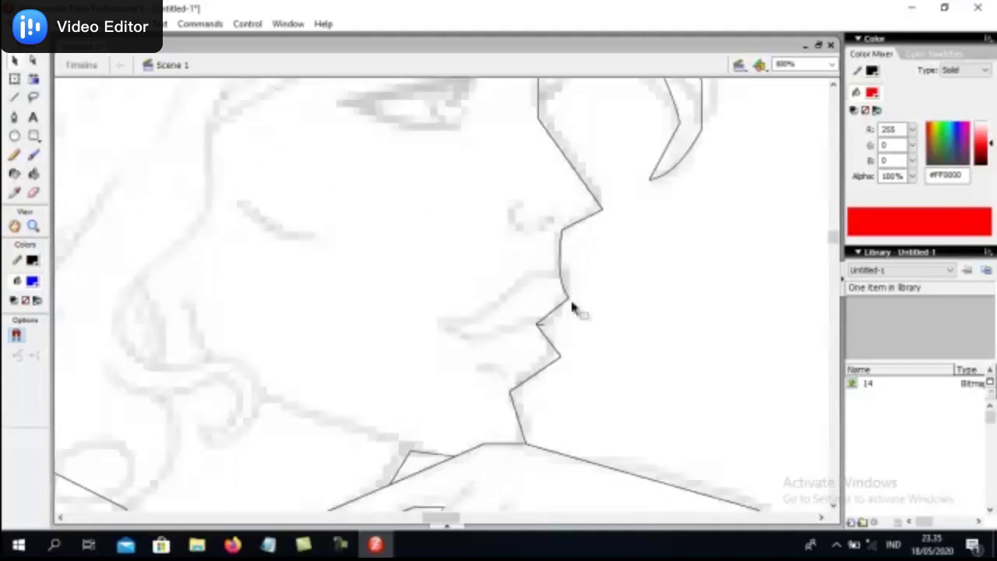
Bend the chin outline into a smooth curve, undoing an accidental sharp kink.
mouse_move(561, 357)
left_mouse_down()
mouse_move(554, 367)
mouse_move(550, 340)
left_mouse_up()
key("ctrl+z")
left_click_drag(527, 381, 522, 396)
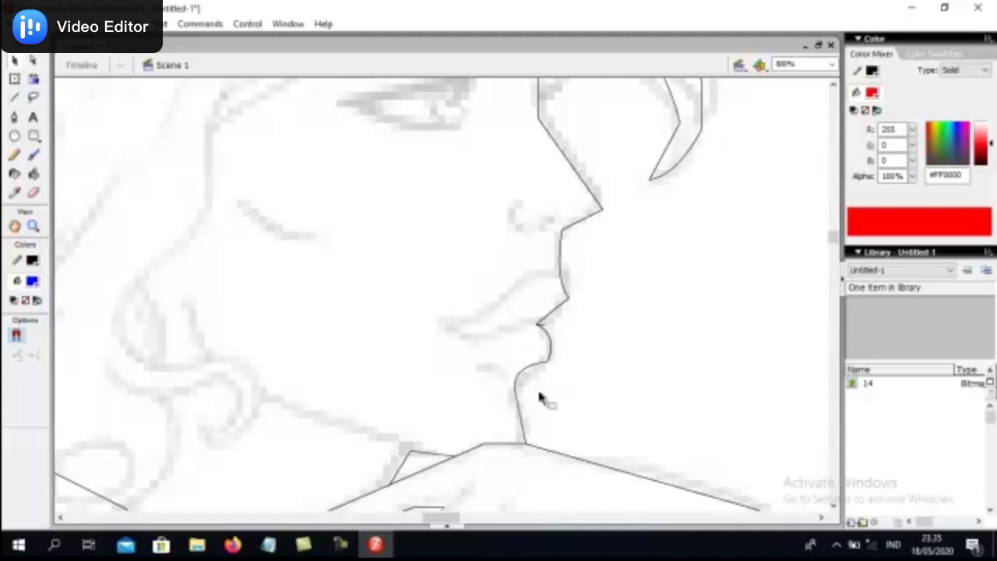
Curve the lip corner, then replace the vertical lip segment with redrawn lines and smooth them.
mouse_move(569, 301)
left_mouse_down()
mouse_move(563, 310)
mouse_move(570, 296)
left_mouse_up()
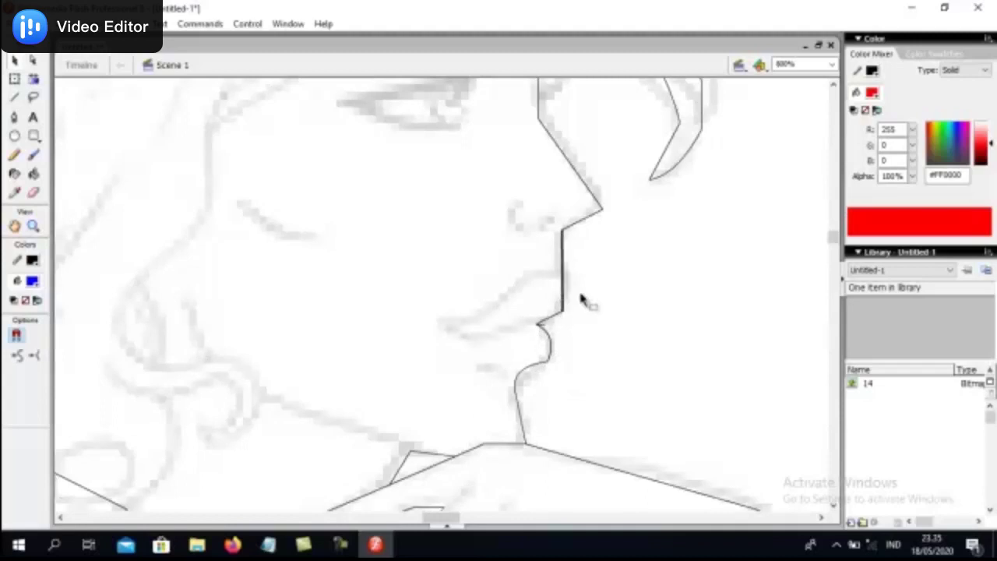
left_click(561, 300)
key("Delete")
left_click(14, 98)
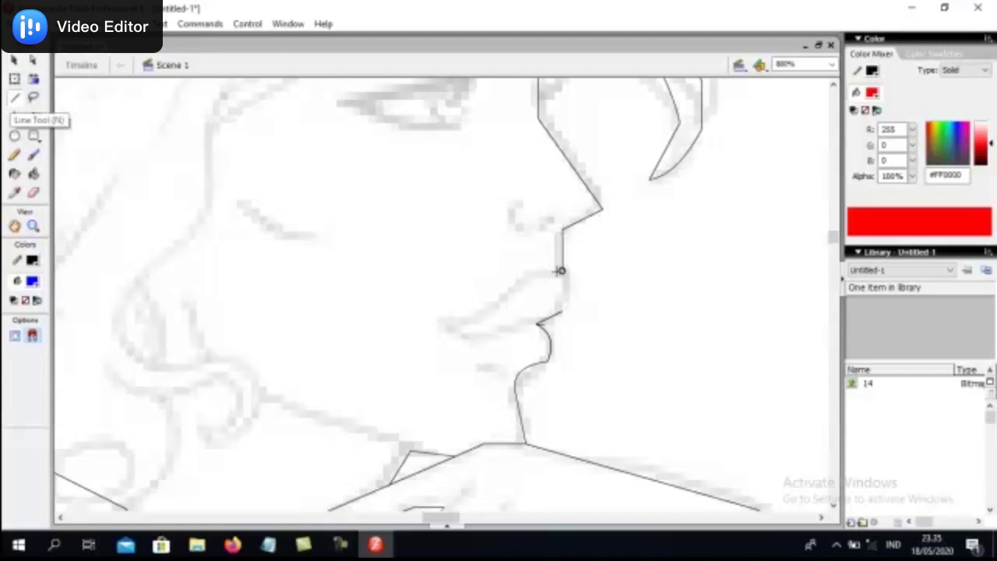
left_click_drag(574, 293, 560, 319)
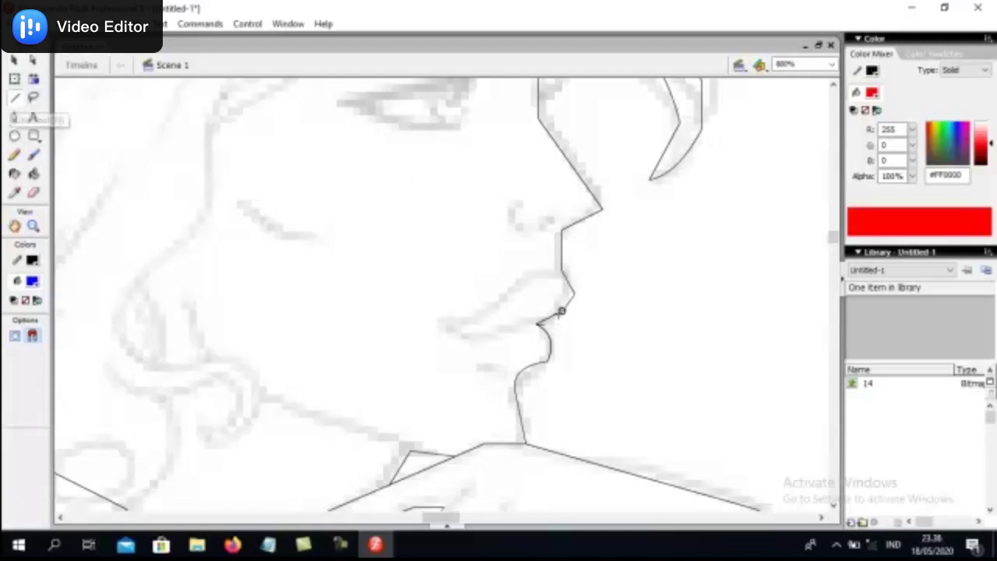
left_click(14, 61)
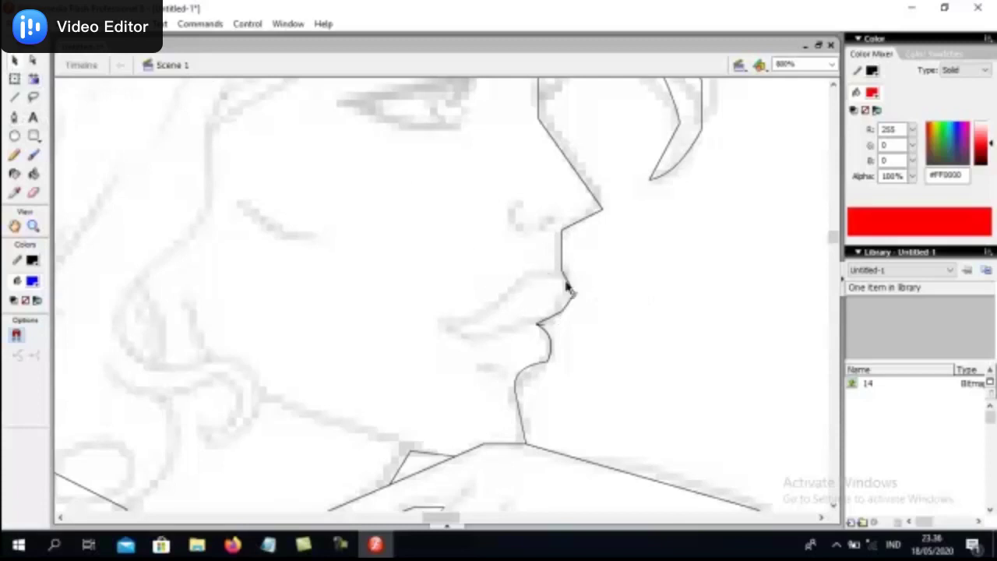
left_click_drag(573, 296, 569, 294)
scroll(644, 327, "down", 3)
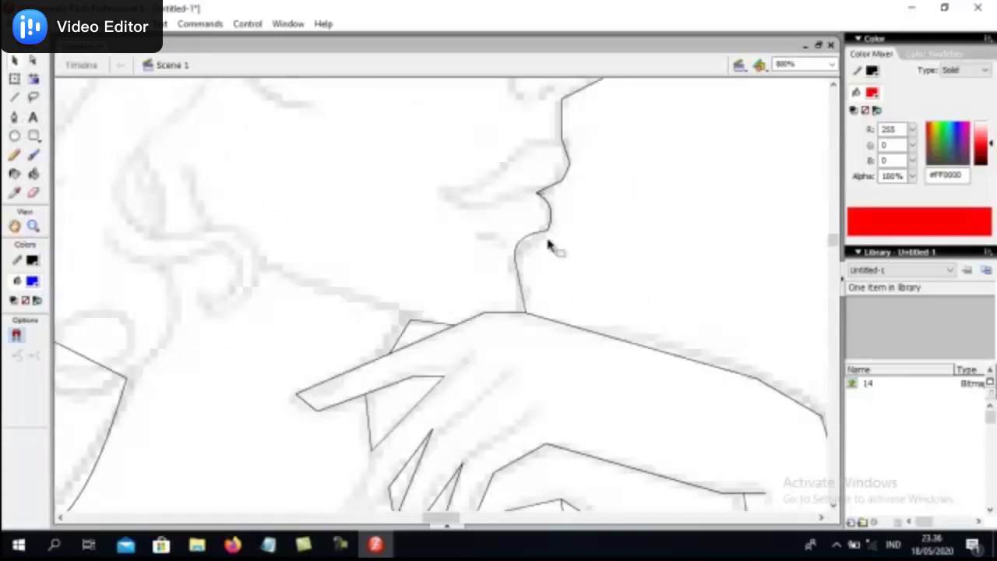
left_click_drag(548, 200, 545, 204)
Select the short fingertip segment and scroll down the figure to review the tracing.
left_click(678, 235)
scroll(696, 272, "down", 3)
left_click(308, 280)
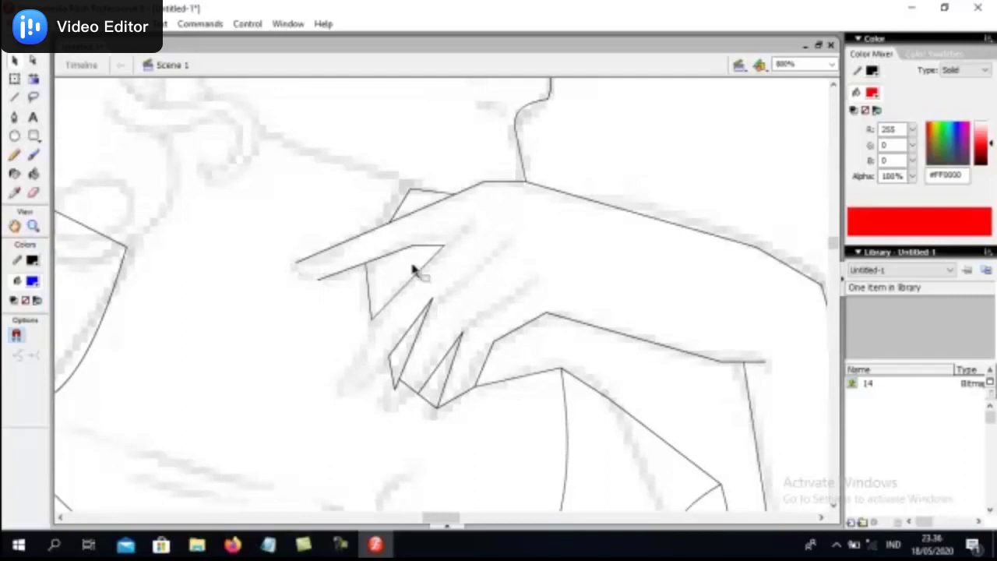
scroll(412, 270, "down", 1)
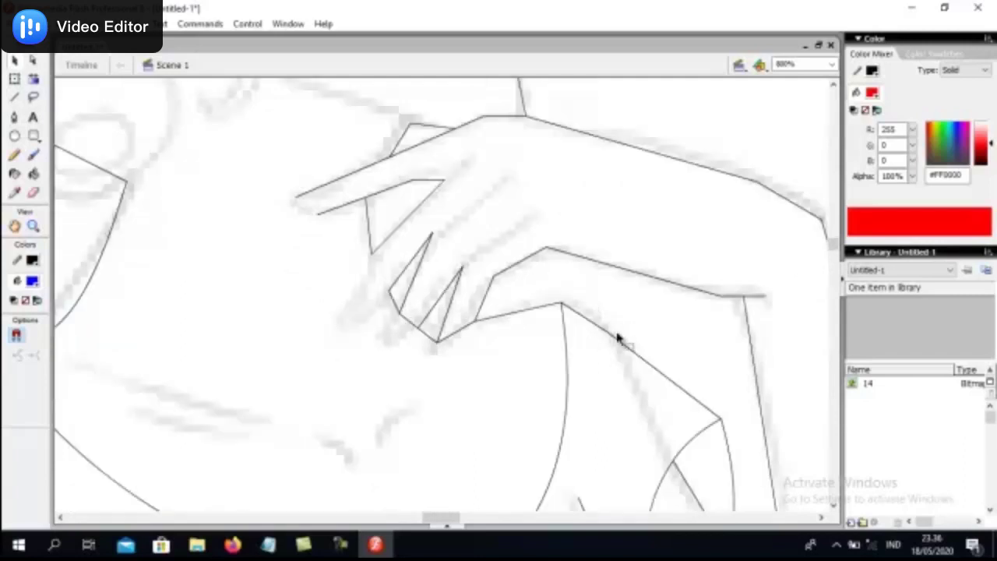
scroll(616, 334, "down", 2)
scroll(668, 383, "down", 2)
scroll(728, 416, "down", 1)
scroll(667, 449, "down", 5)
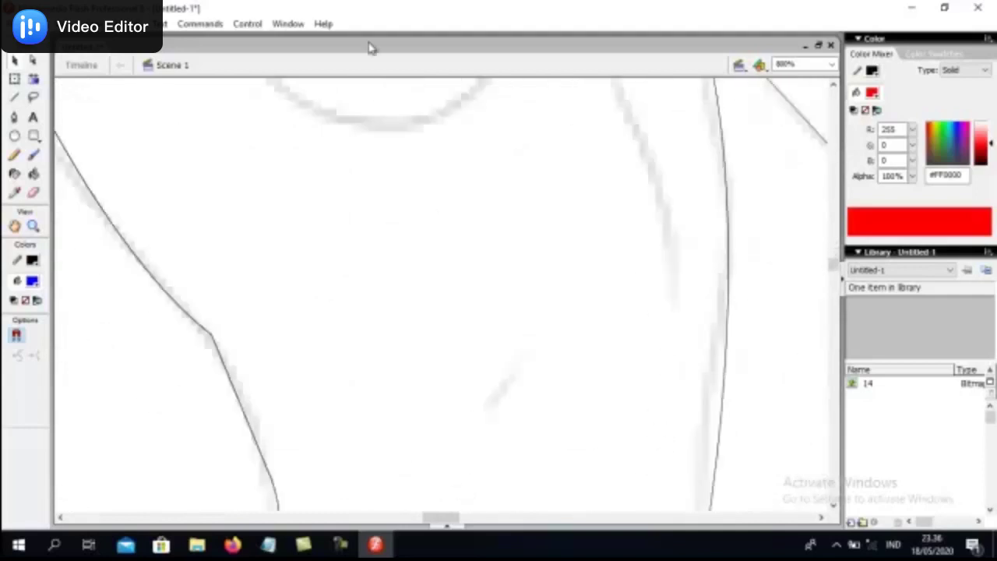
scroll(761, 195, "up", 4)
left_click(834, 68)
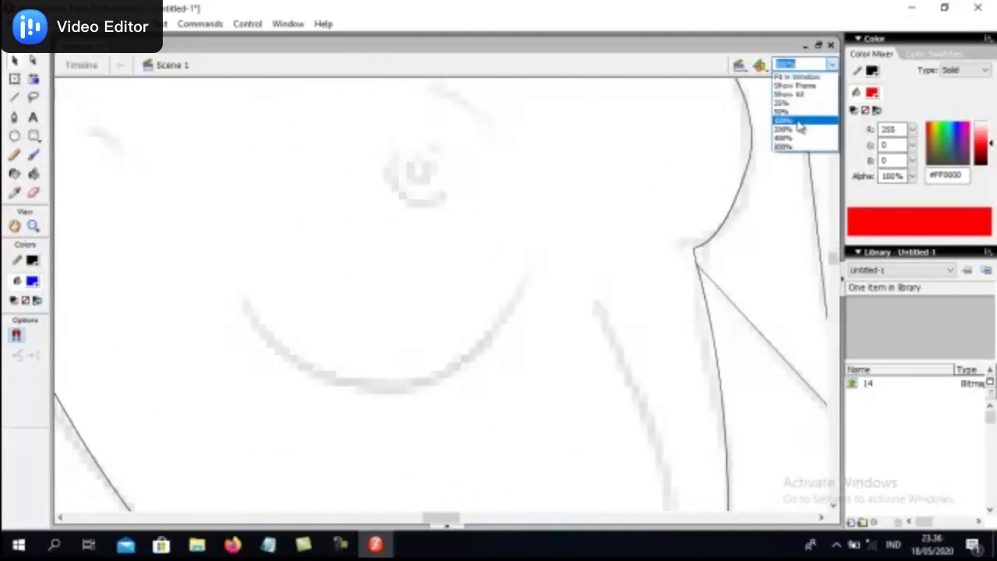
At 100% zoom, draw a line up from the shoe corner and flatten the right shoe's sole.
left_click(786, 127)
scroll(561, 257, "down", 5)
scroll(561, 257, "down", 5)
key("n")
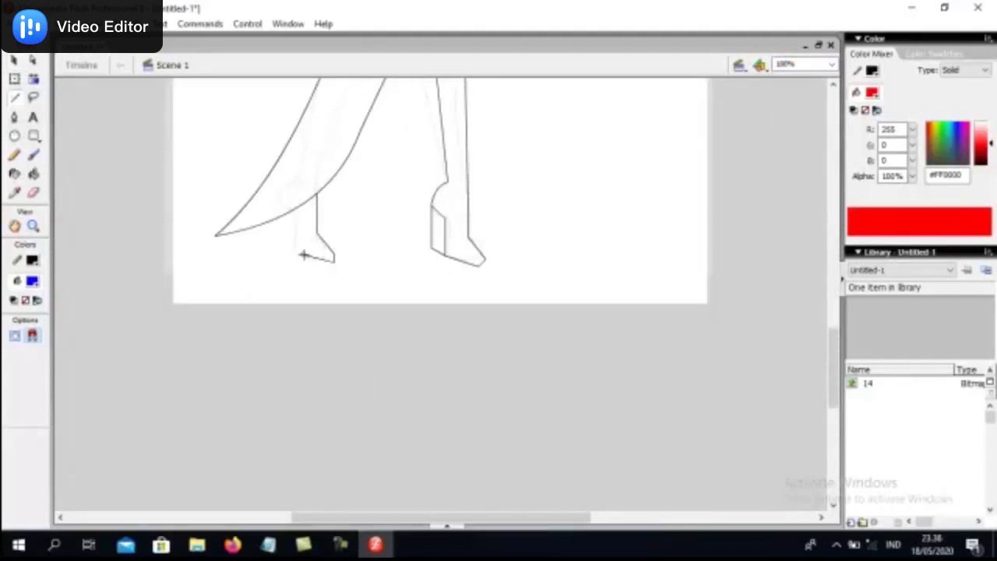
left_click_drag(293, 239, 291, 212)
left_click(14, 60)
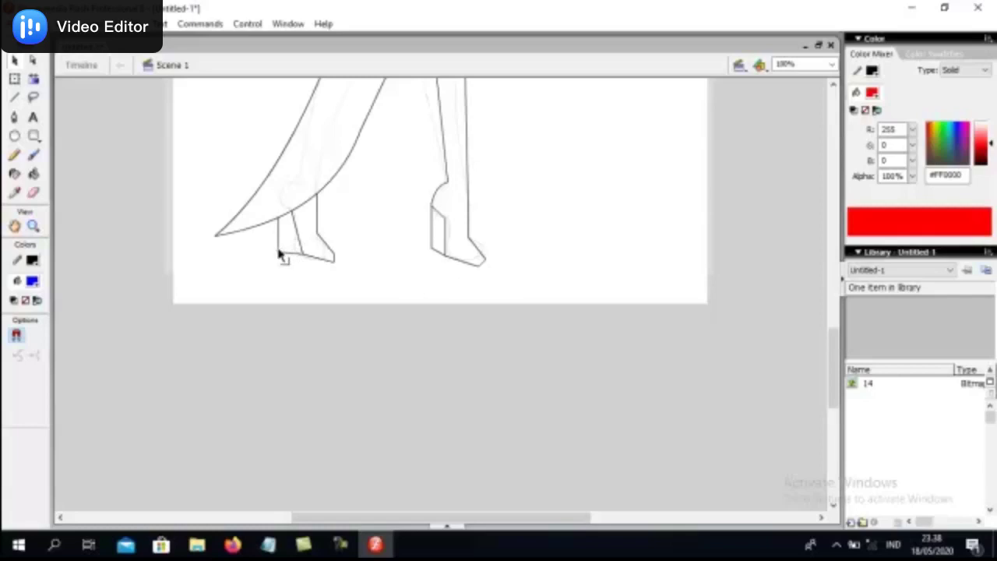
left_click_drag(454, 257, 448, 259)
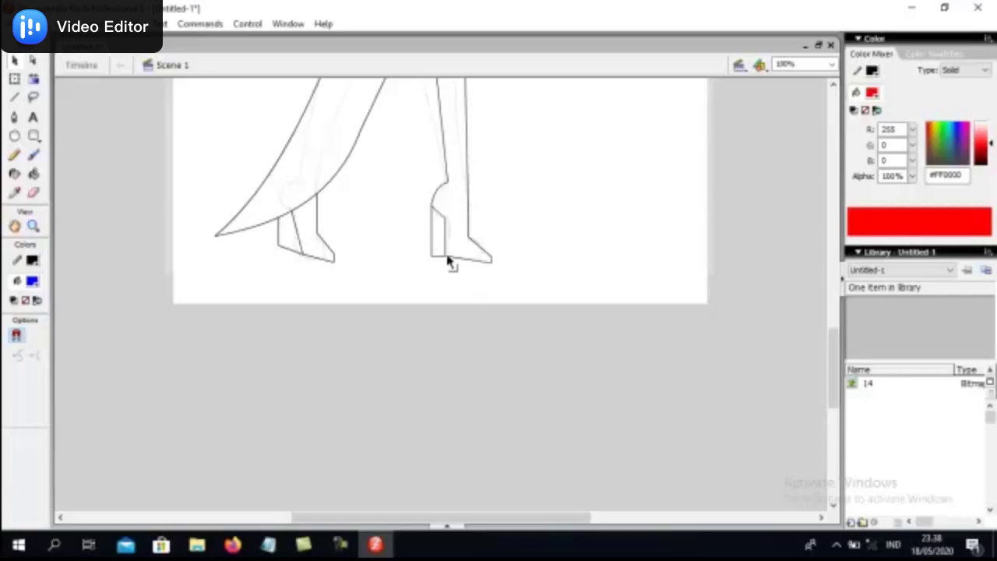
Add a flap at the dress hem with an outward-curved upper edge and a closing line.
scroll(576, 247, "up", 2)
scroll(556, 256, "up", 1)
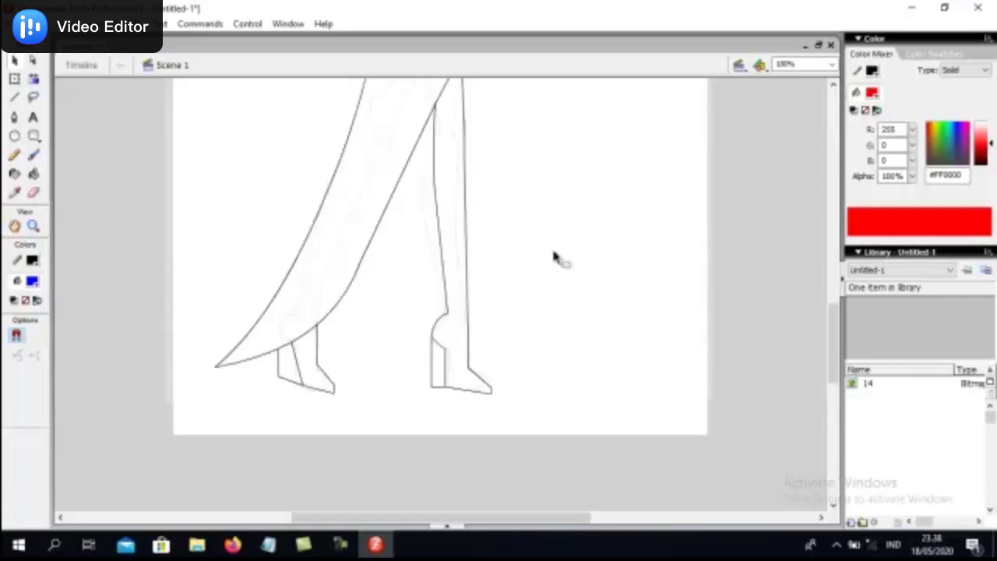
scroll(573, 248, "up", 5)
scroll(573, 247, "down", 5)
scroll(572, 288, "down", 2)
left_click(14, 96)
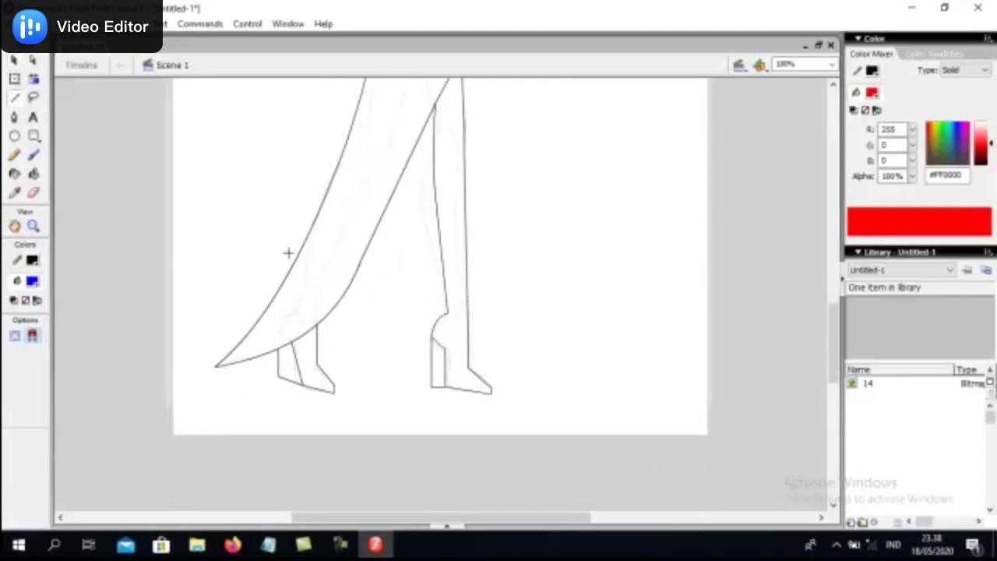
mouse_move(300, 249)
left_mouse_down()
mouse_move(223, 321)
mouse_move(216, 365)
mouse_move(207, 346)
left_mouse_up()
left_click(13, 62)
left_click_drag(251, 287, 214, 321)
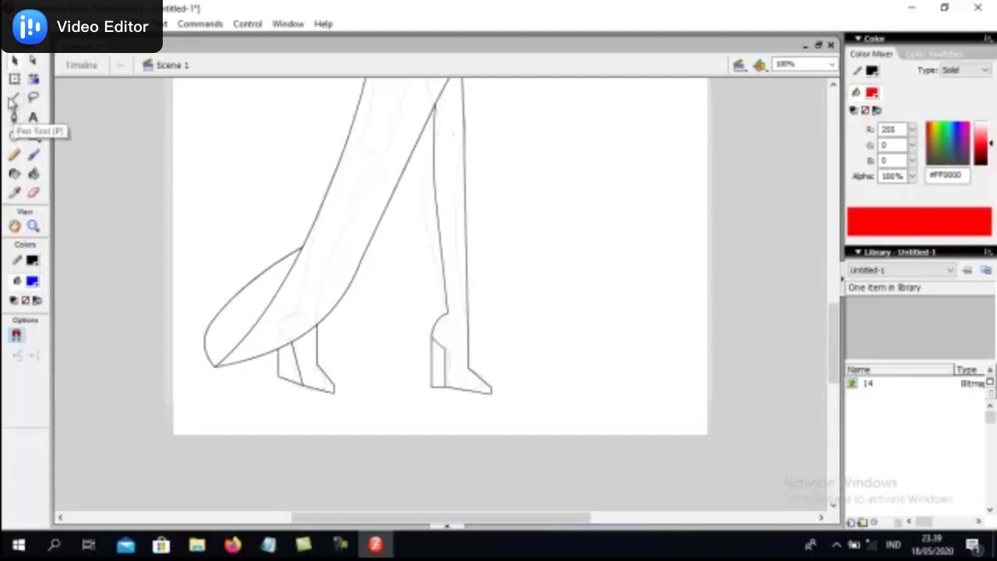
left_click(14, 97)
mouse_move(215, 366)
left_mouse_down()
mouse_move(278, 361)
mouse_move(436, 215)
left_mouse_up()
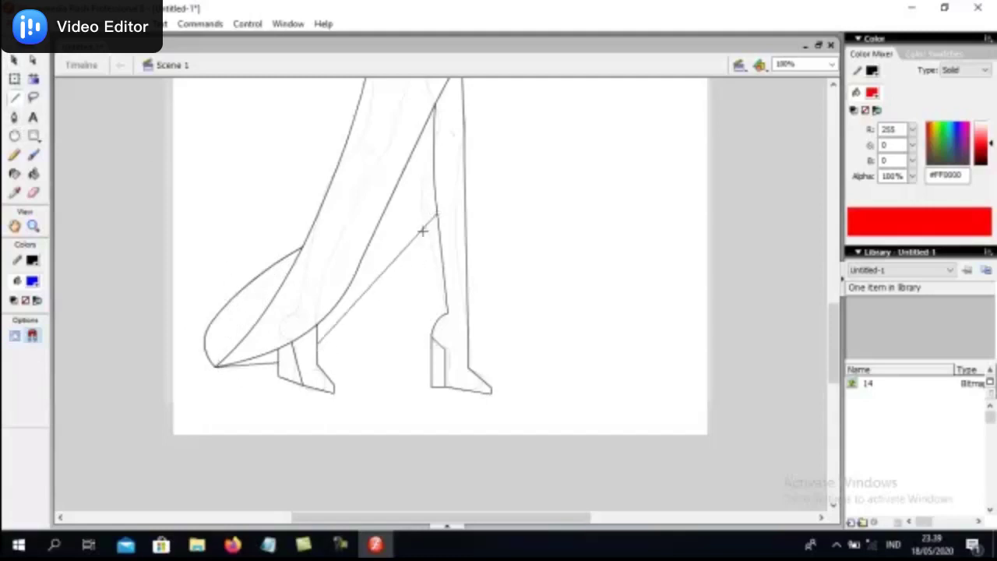
left_click(14, 60)
Draw the dress-slit line and the heel-to-toe line, then set the fill colour to black.
scroll(519, 333, "up", 3)
scroll(522, 338, "up", 2)
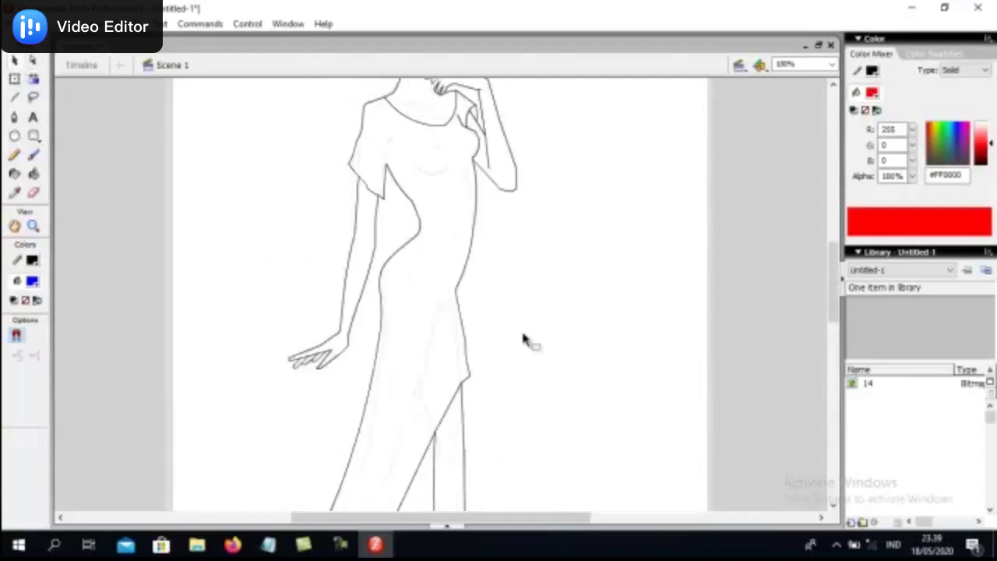
scroll(523, 340, "down", 3)
left_click(14, 97)
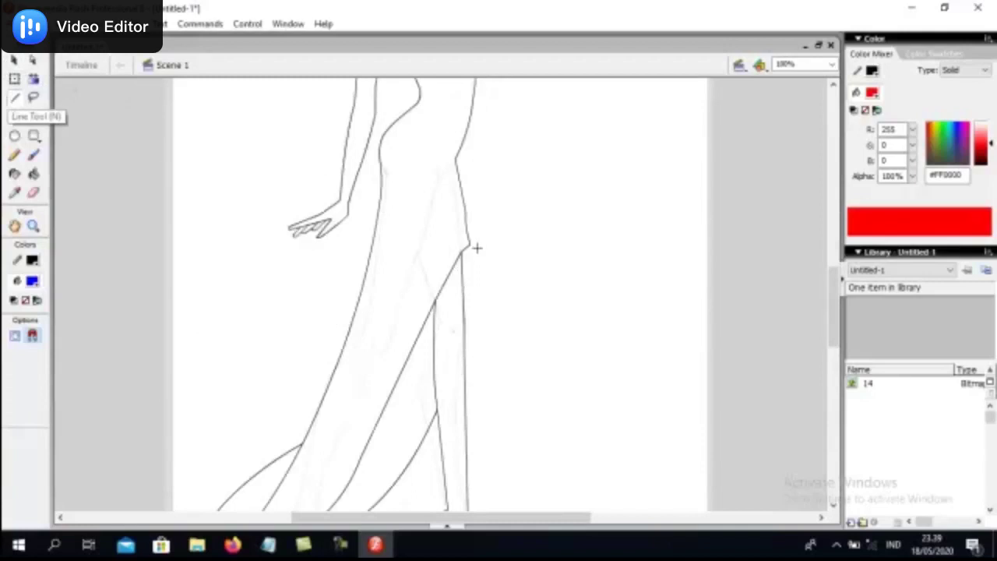
left_click_drag(463, 266, 463, 290)
scroll(539, 288, "up", 3)
scroll(541, 288, "up", 8)
scroll(565, 296, "down", 8)
scroll(565, 296, "down", 5)
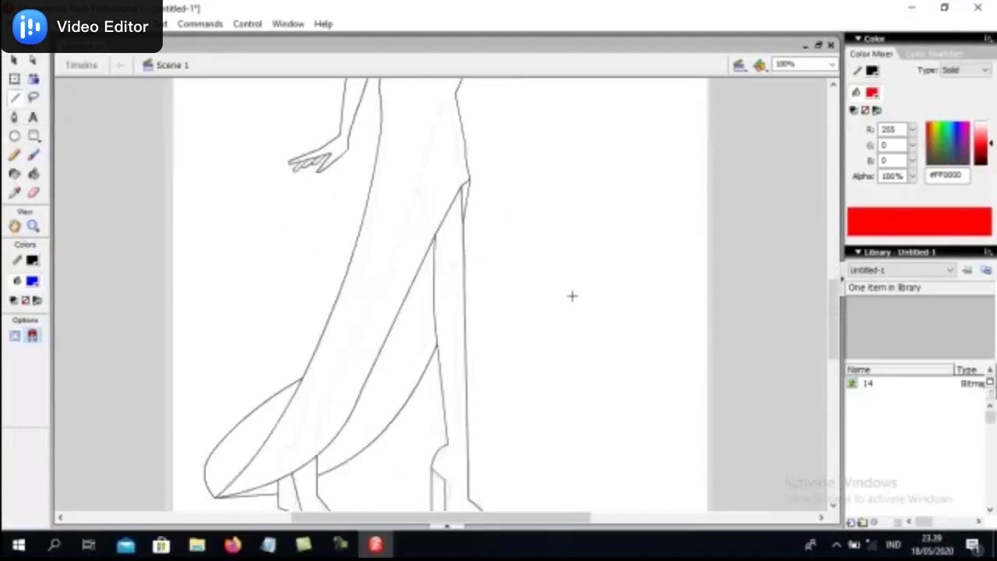
scroll(566, 296, "down", 5)
left_click(14, 97)
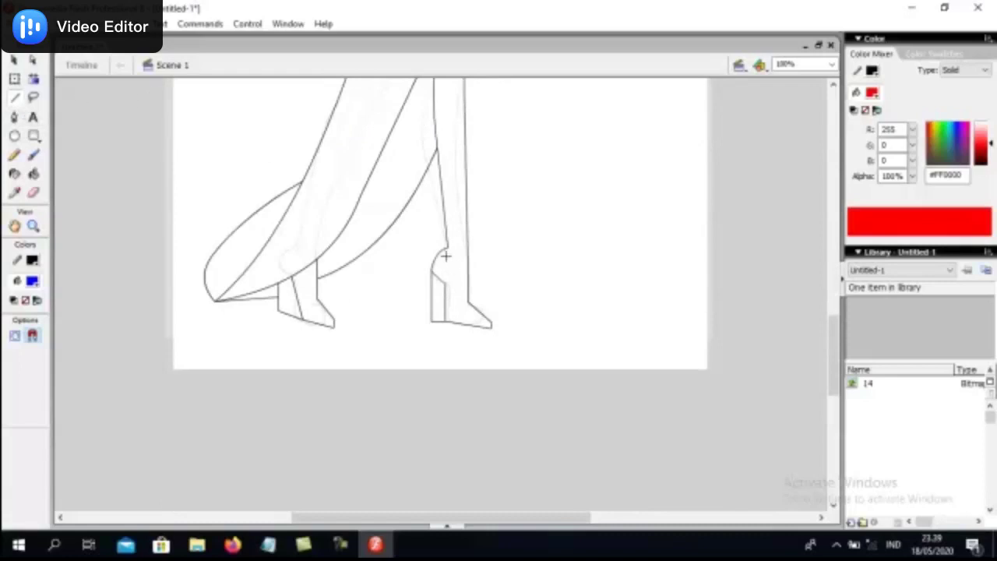
left_click_drag(440, 253, 471, 285)
key("v")
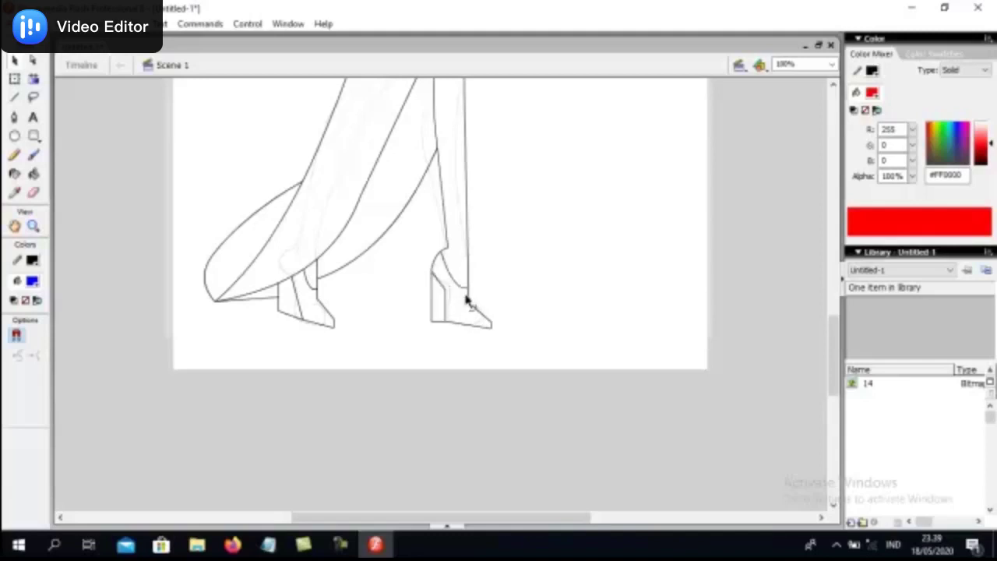
scroll(565, 306, "up", 3)
scroll(580, 306, "up", 8)
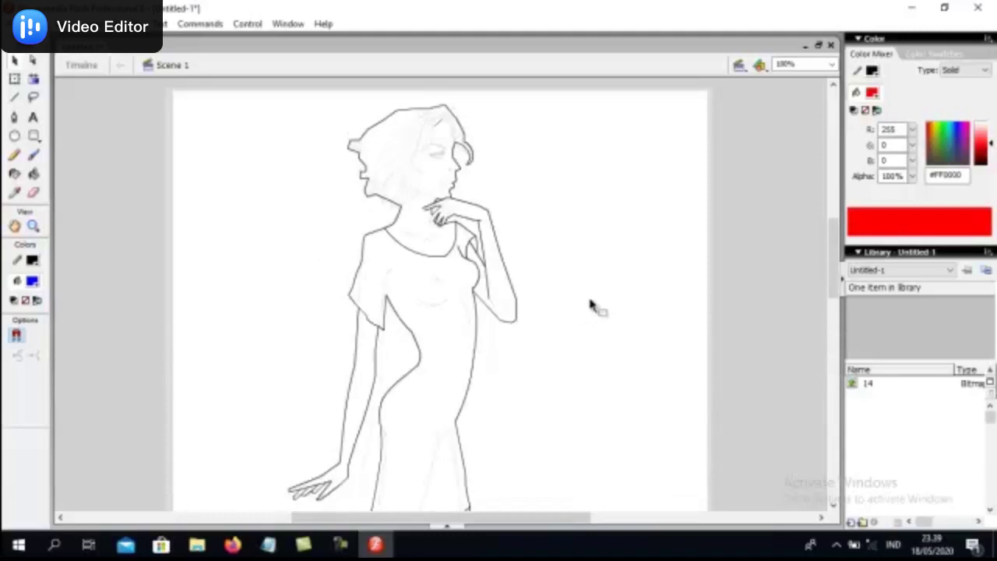
left_click(34, 282)
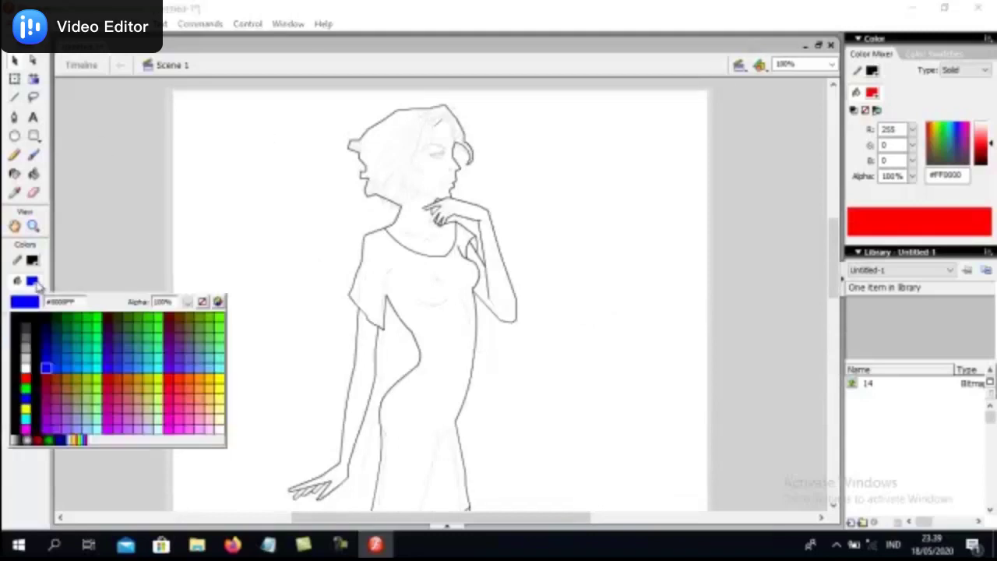
left_click(23, 321)
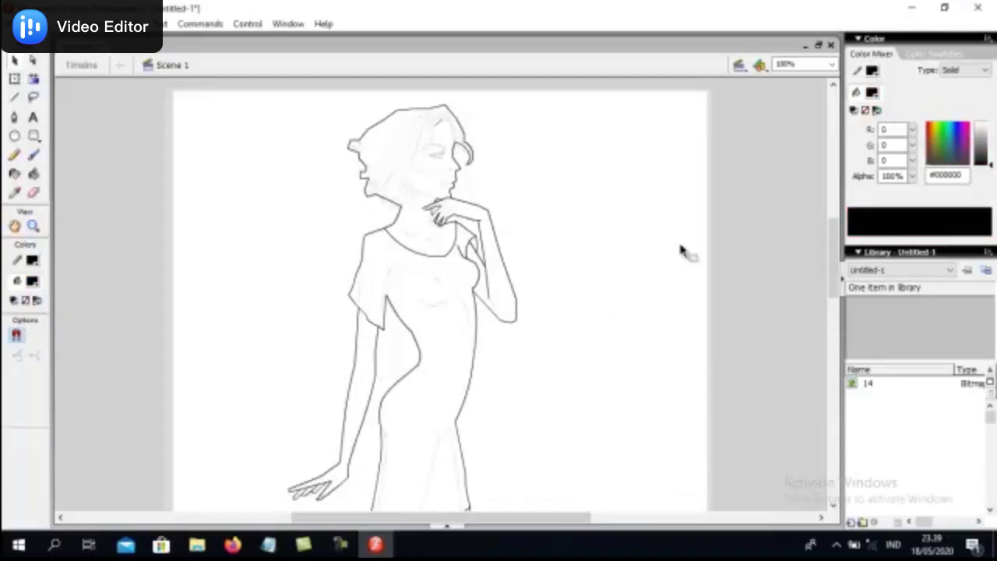
Paint-bucket the hair and neck, the arm and the leg solid black.
left_click(34, 175)
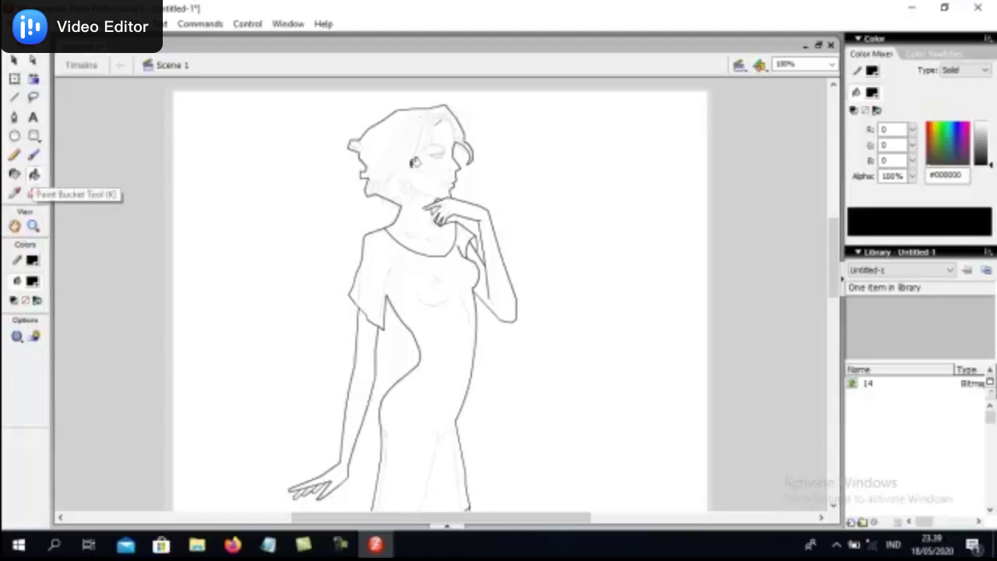
left_click(415, 161)
scroll(536, 205, "down", 2)
scroll(447, 199, "down", 3)
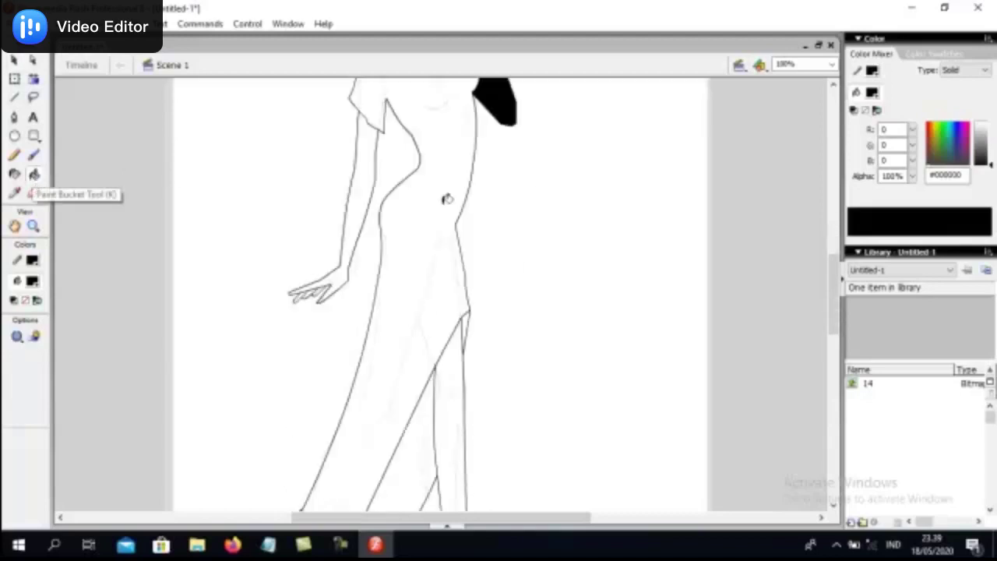
left_click(365, 157)
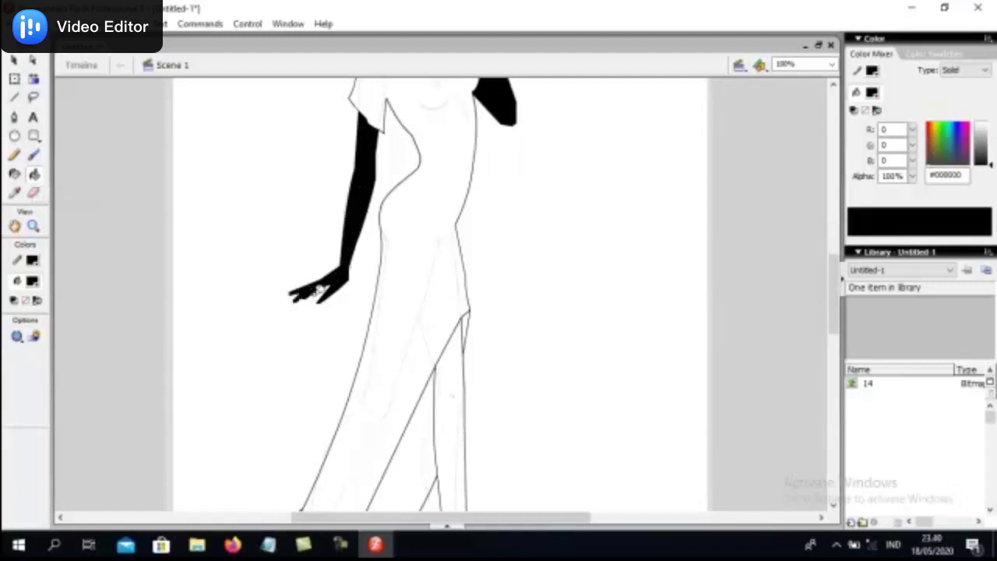
scroll(392, 289, "down", 3)
left_click(459, 286)
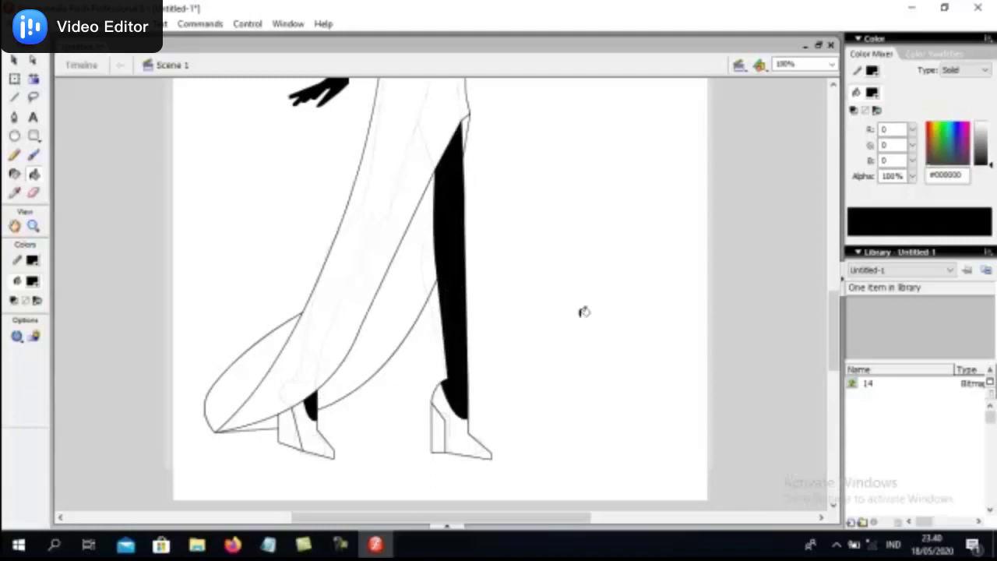
Adjust the stage zoom and import the Hopewell Print floral fabric image into the library.
scroll(583, 310, "up", 5)
scroll(577, 308, "up", 1)
scroll(577, 308, "up", 2)
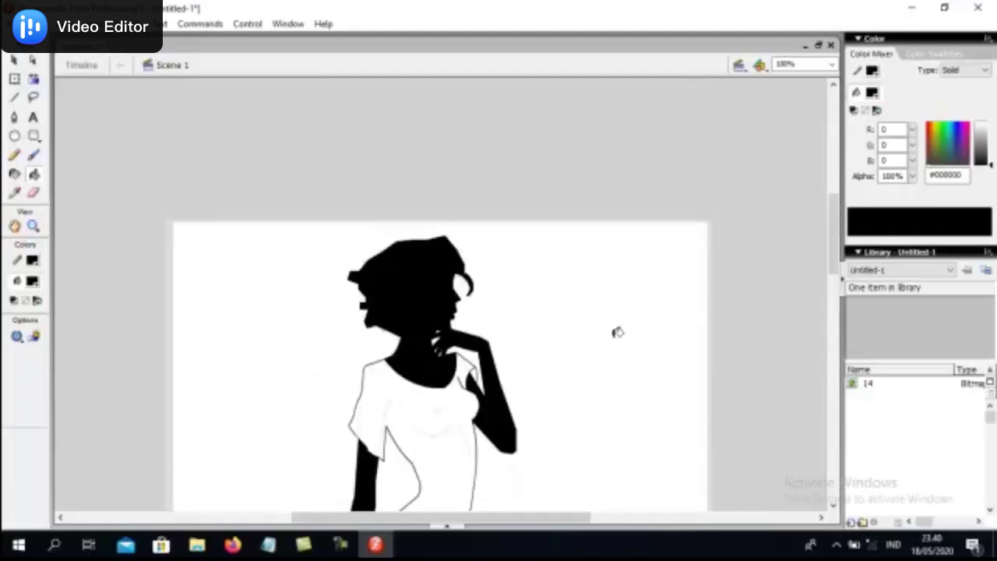
scroll(617, 333, "down", 2)
scroll(623, 350, "down", 1)
scroll(655, 347, "up", 1)
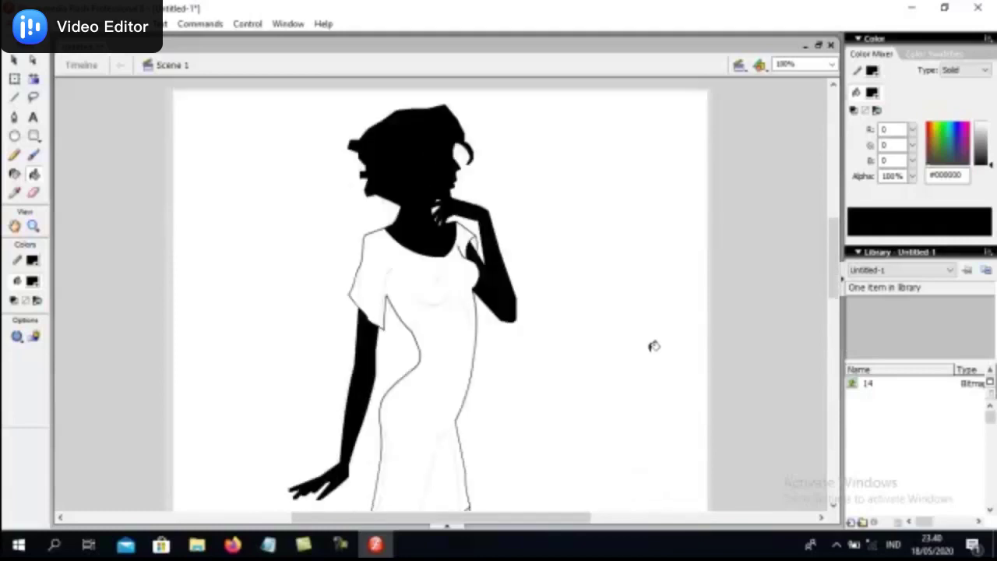
left_click(832, 64)
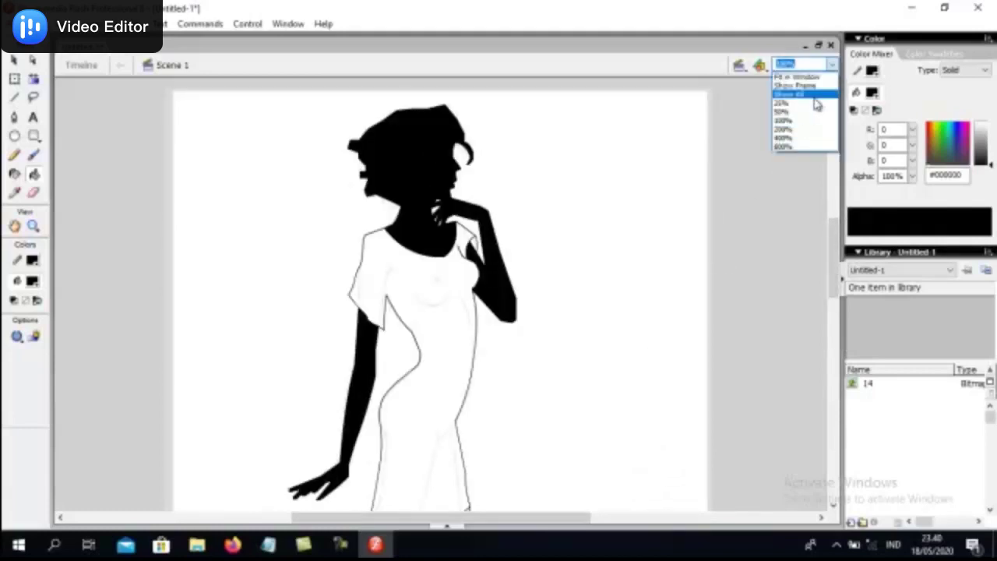
left_click(795, 121)
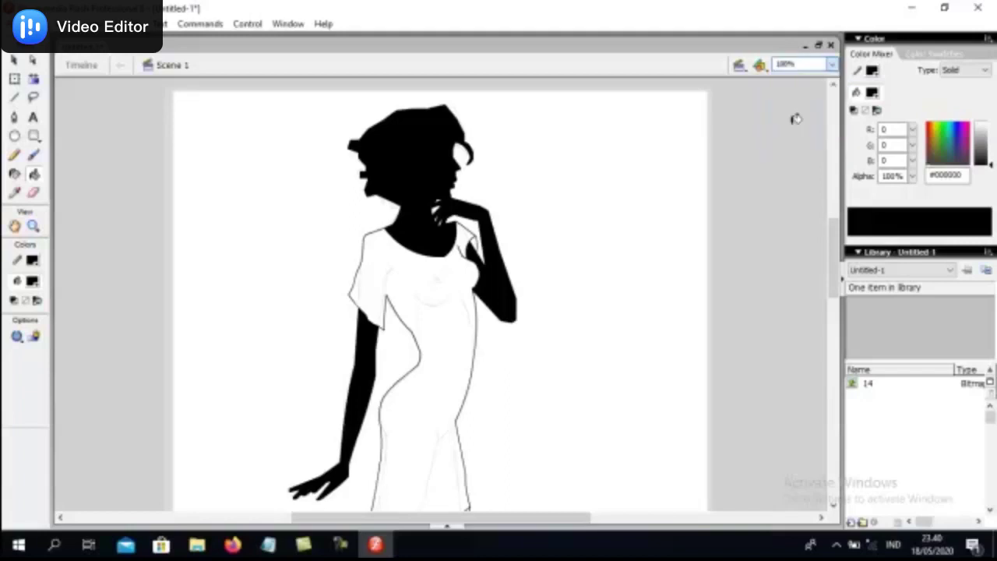
left_click(833, 66)
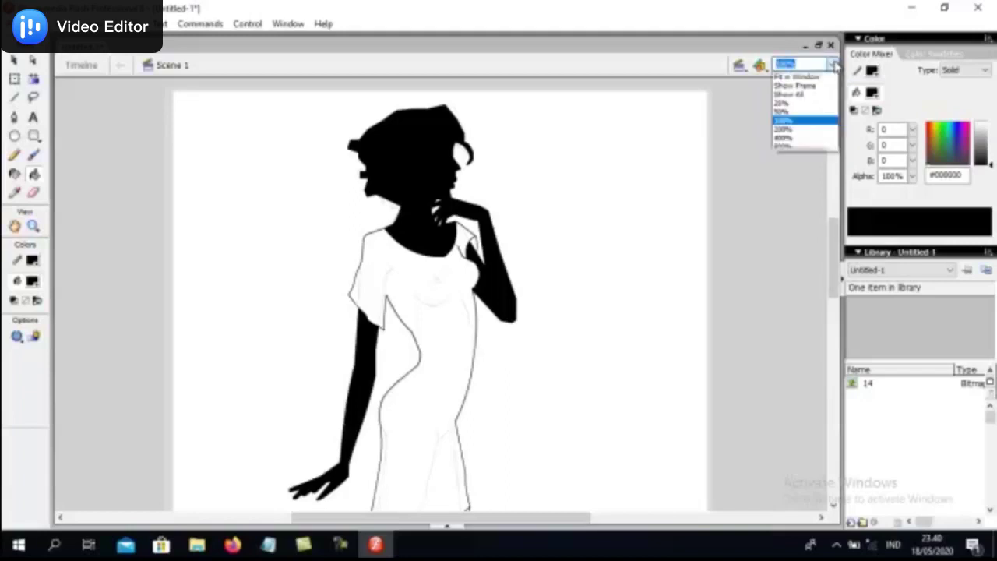
left_click(791, 116)
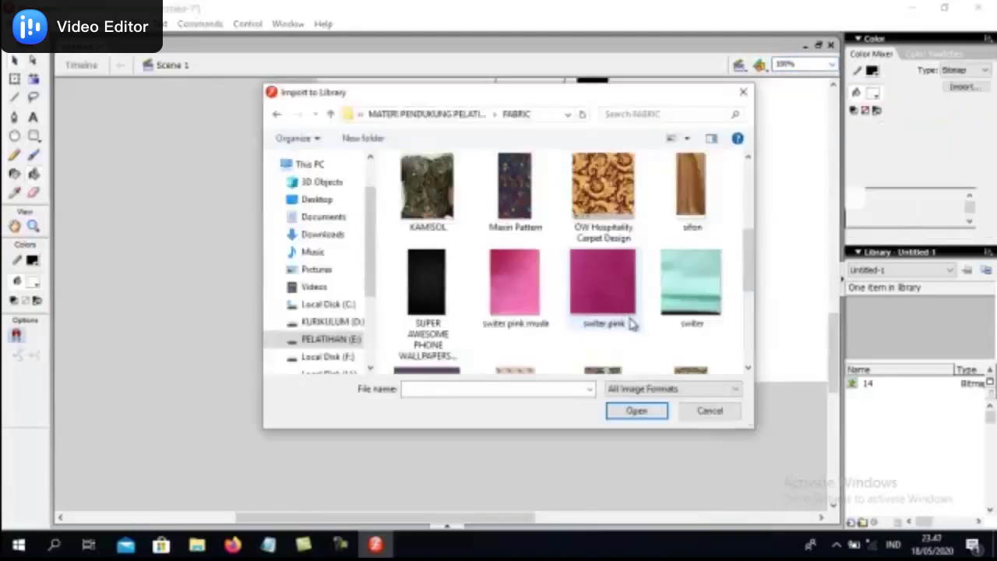
scroll(631, 324, "up", 2)
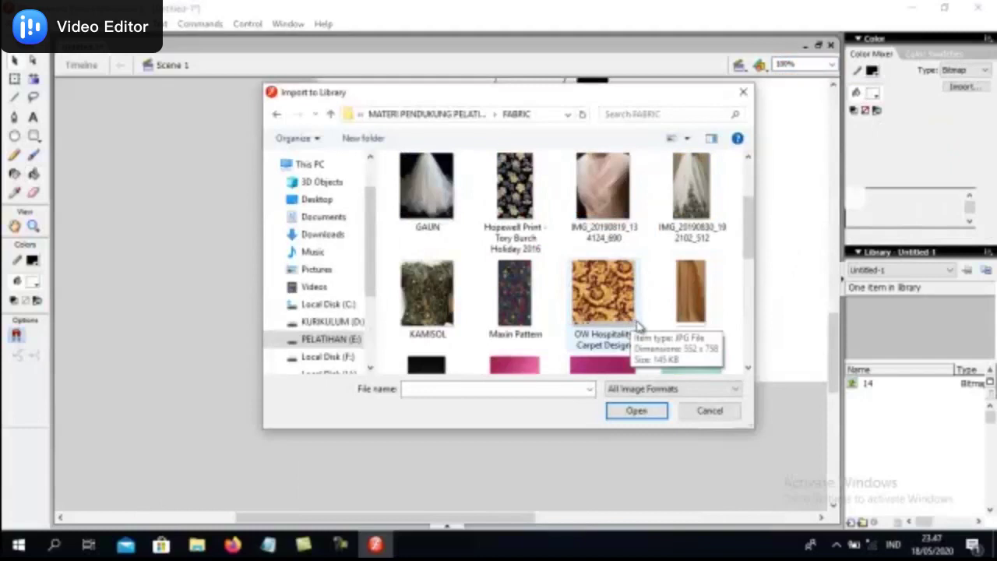
left_click(512, 183)
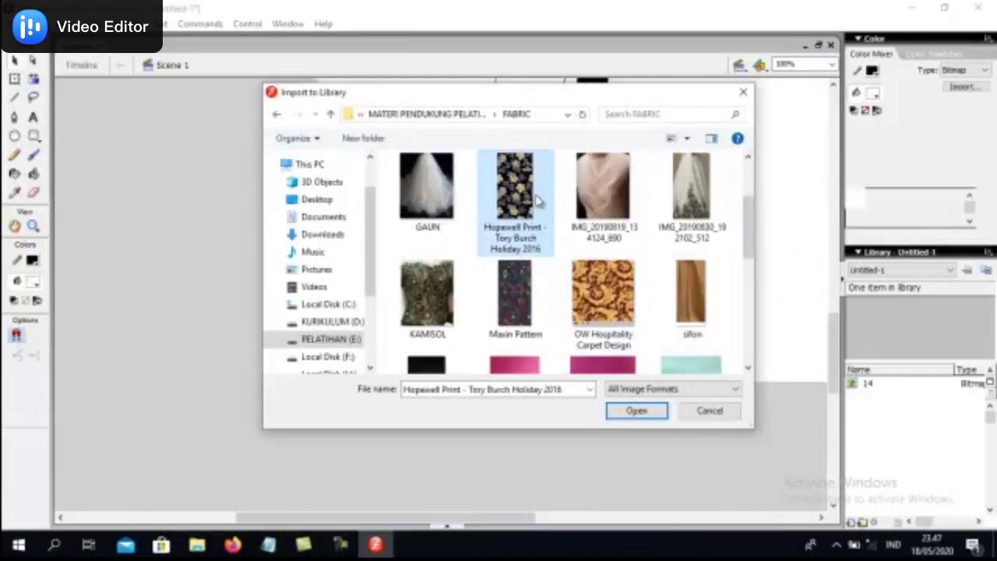
left_click(645, 411)
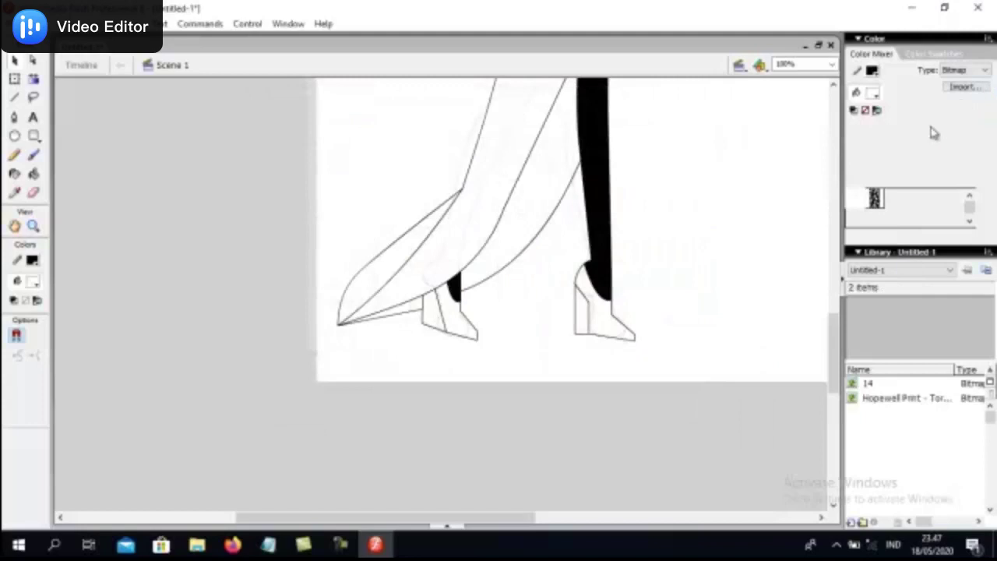
Fill the leg region, the gap beside the black leg and the lower-left skirt with Hopewell Print.
left_click(876, 197)
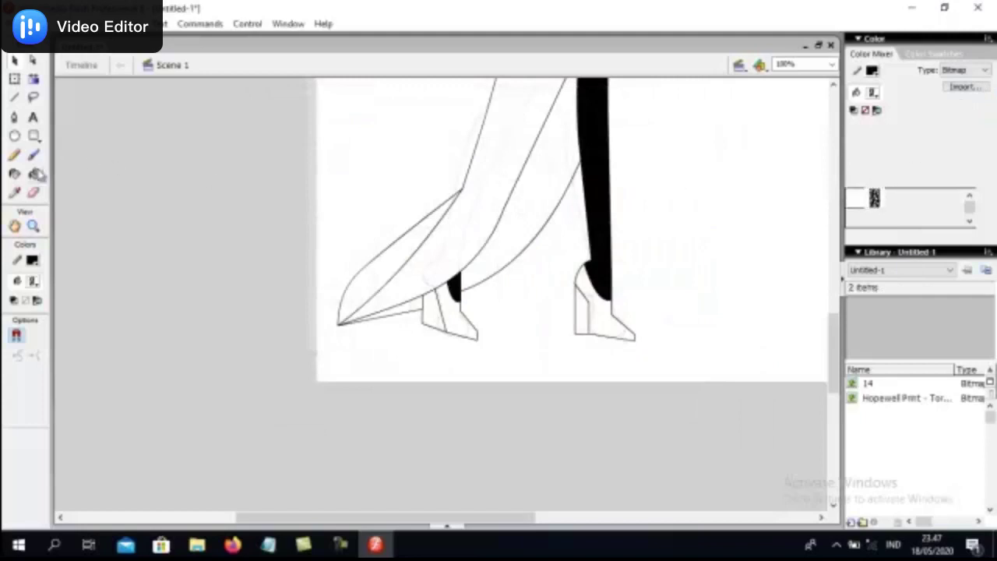
left_click(33, 181)
left_click(502, 162)
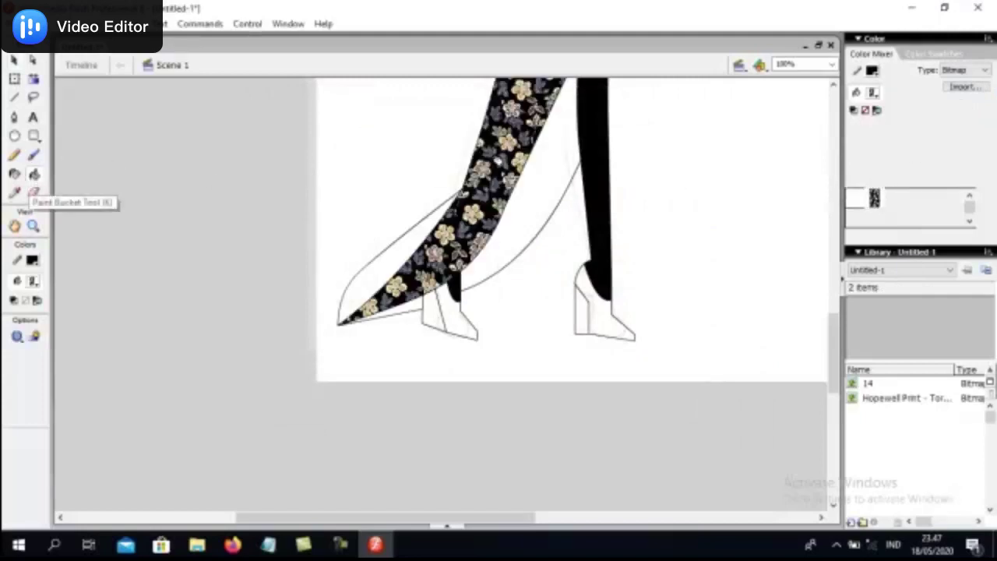
scroll(559, 155, "up", 5)
scroll(561, 156, "up", 3)
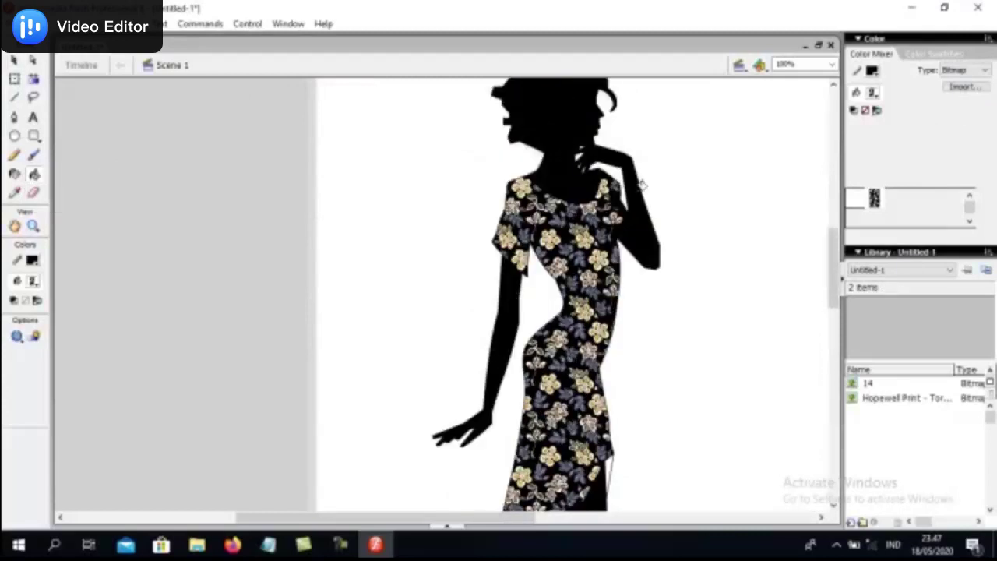
scroll(644, 191, "down", 5)
left_click(578, 270)
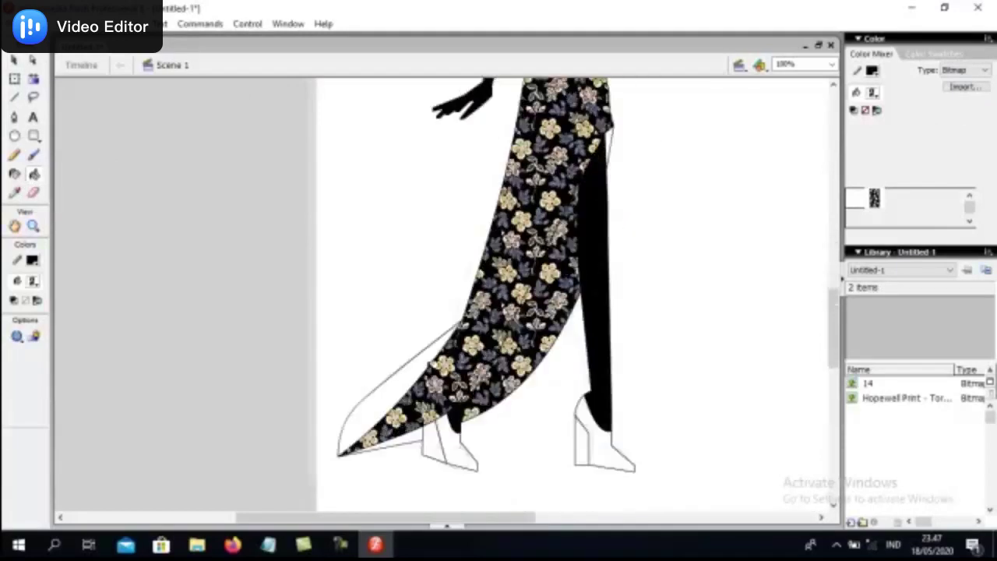
left_click(430, 366)
scroll(690, 403, "up", 2)
scroll(690, 403, "up", 5)
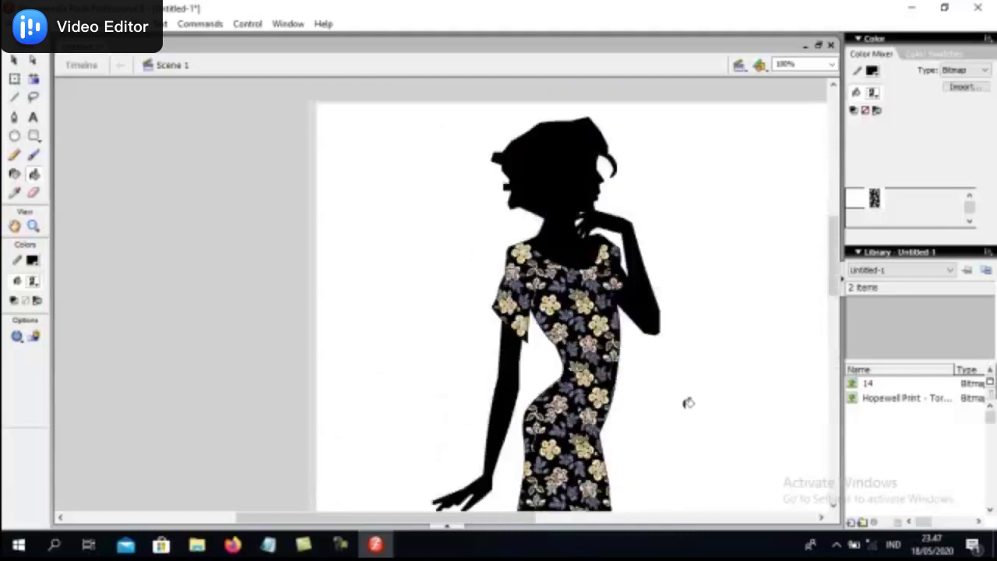
scroll(679, 397, "up", 1)
scroll(659, 377, "up", 4)
scroll(659, 377, "down", 4)
scroll(631, 351, "down", 3)
scroll(600, 319, "down", 3)
scroll(573, 293, "down", 2)
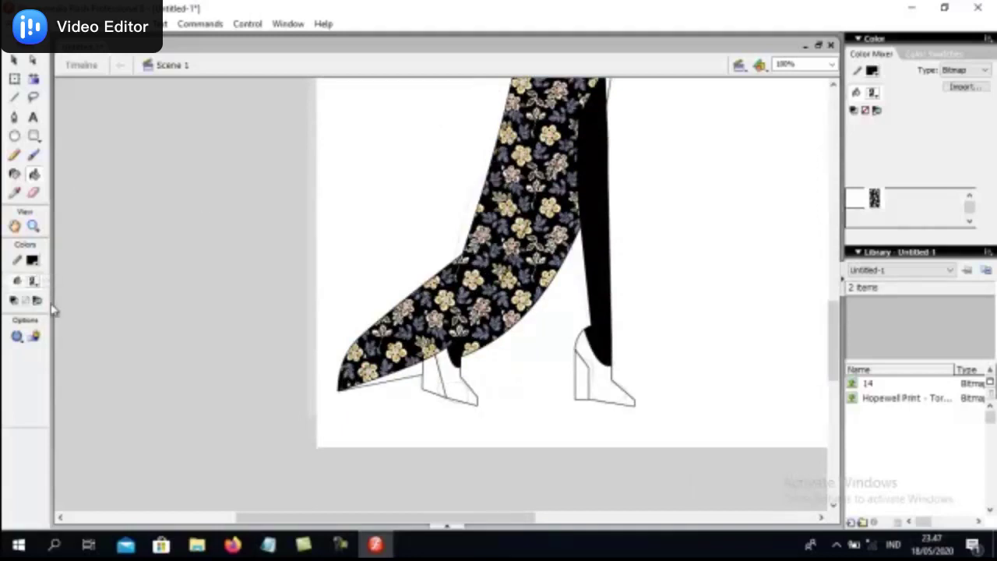
Choose grey #666666 as the fill and paint the left and right shoes with it.
left_click(35, 282)
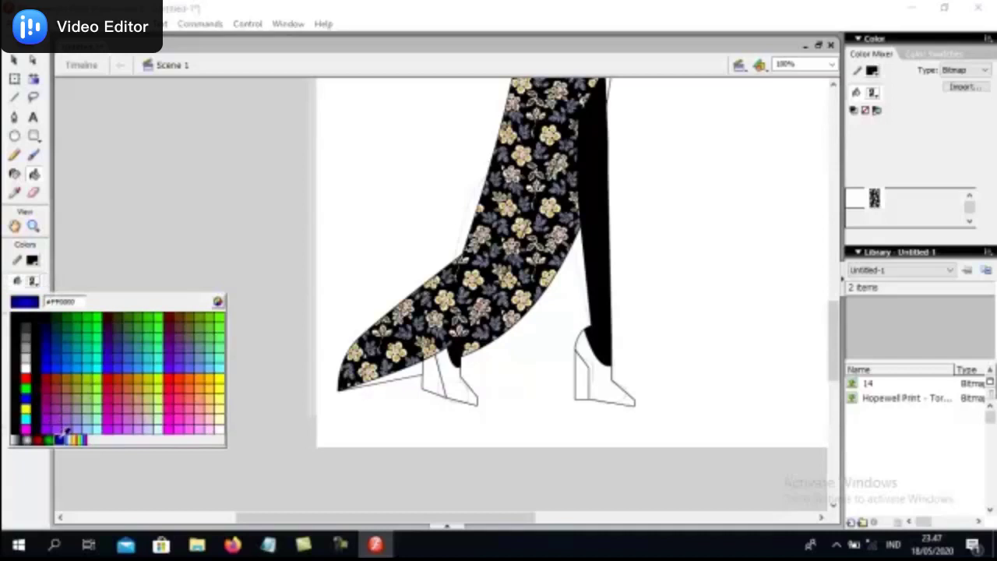
left_click(26, 335)
left_click(463, 382)
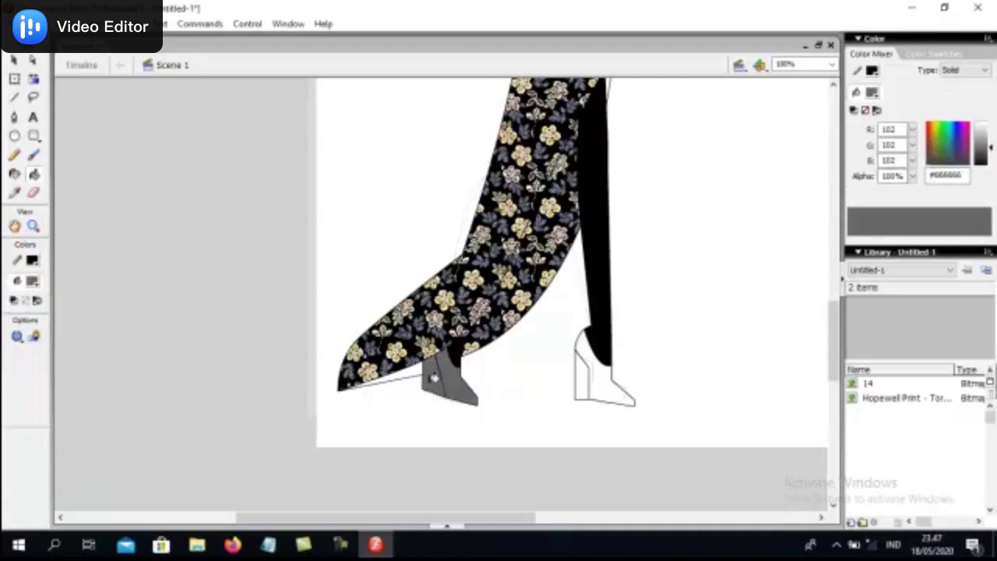
left_click(609, 385)
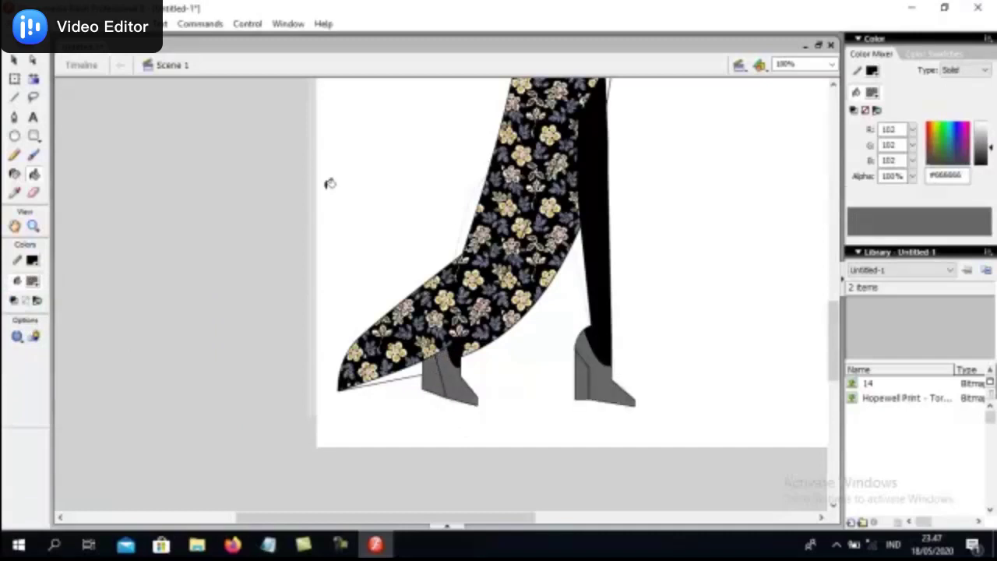
scroll(834, 233, "up", 5)
scroll(833, 226, "up", 3)
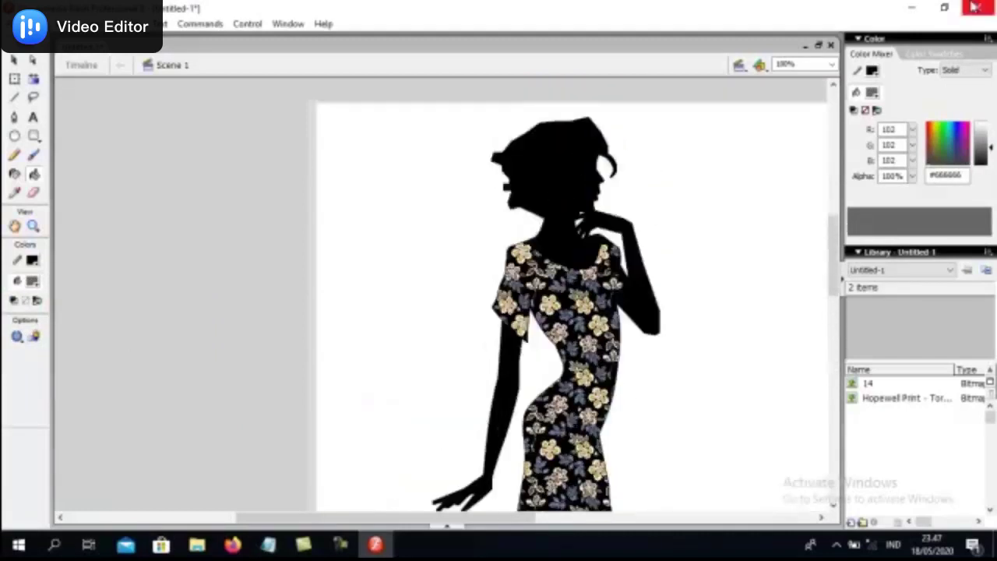
At 50% zoom, select the entire figure and nudge it slightly to the right.
left_click(832, 65)
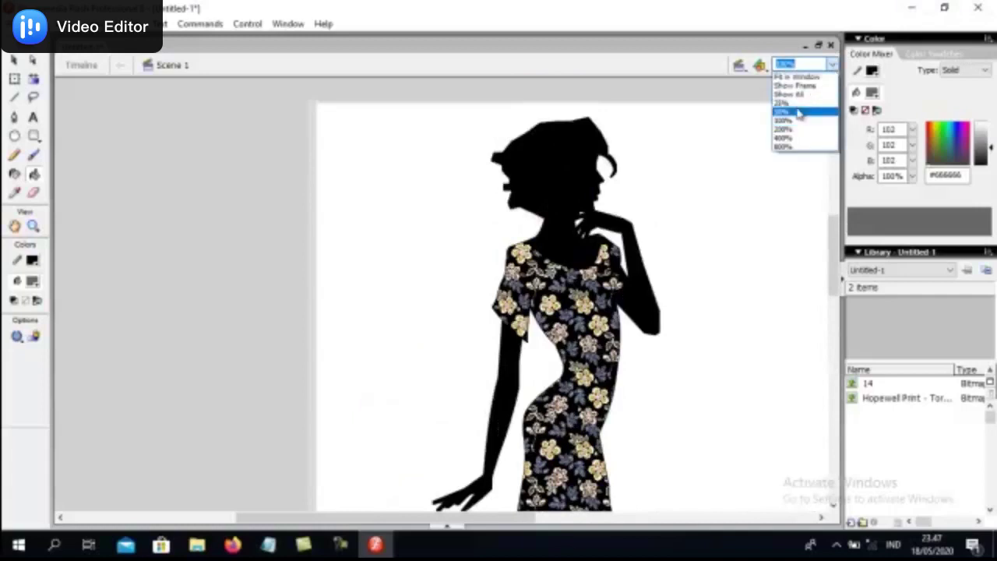
left_click(791, 112)
scroll(685, 205, "down", 2)
scroll(689, 212, "down", 2)
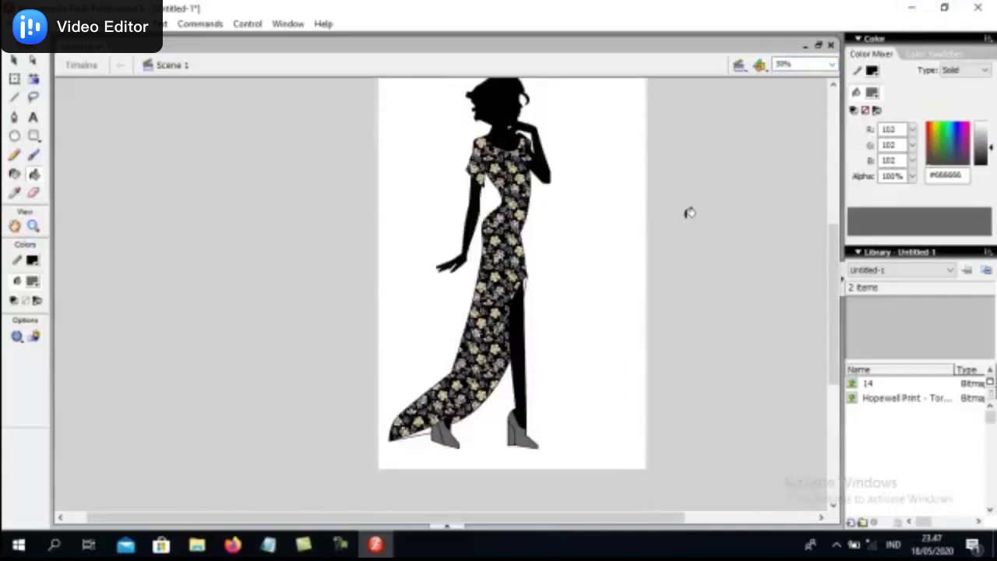
scroll(690, 213, "up", 2)
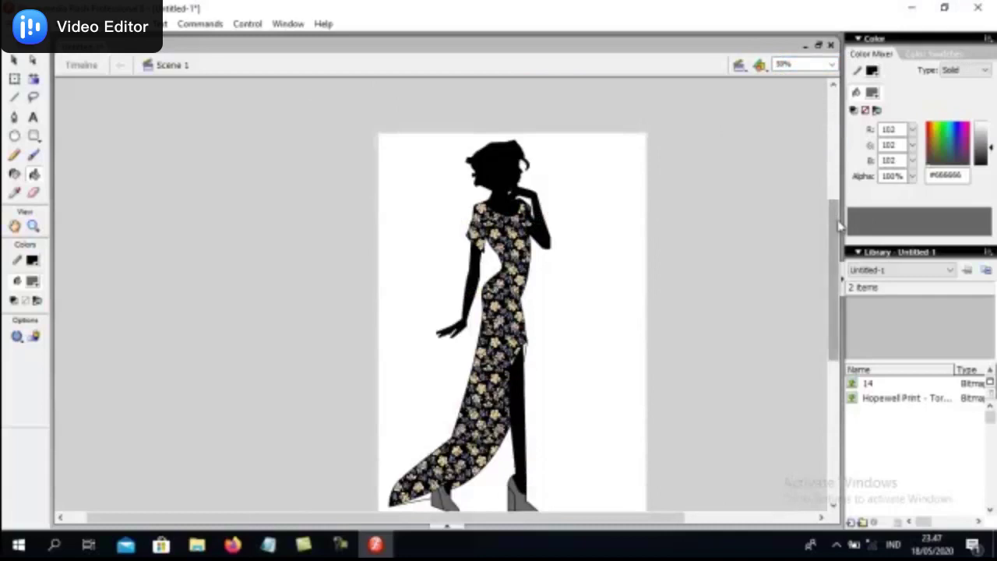
scroll(837, 228, "down", 1)
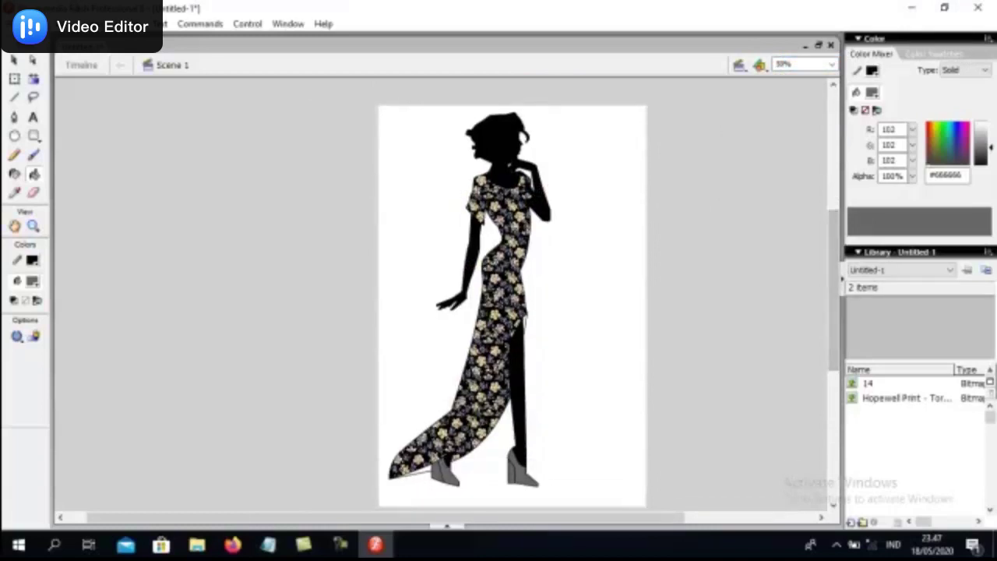
left_click(15, 60)
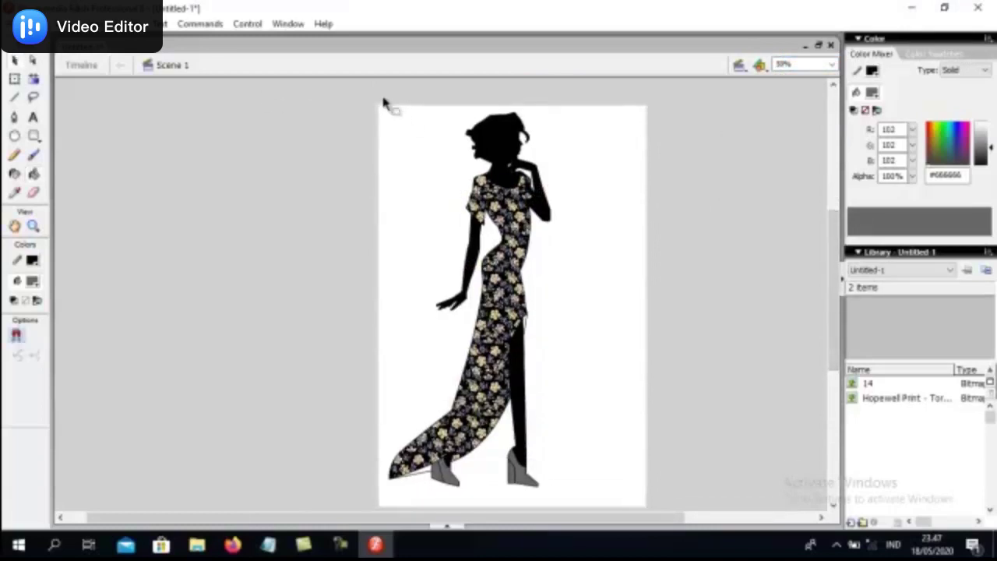
left_click_drag(381, 102, 597, 502)
left_click_drag(501, 269, 539, 279)
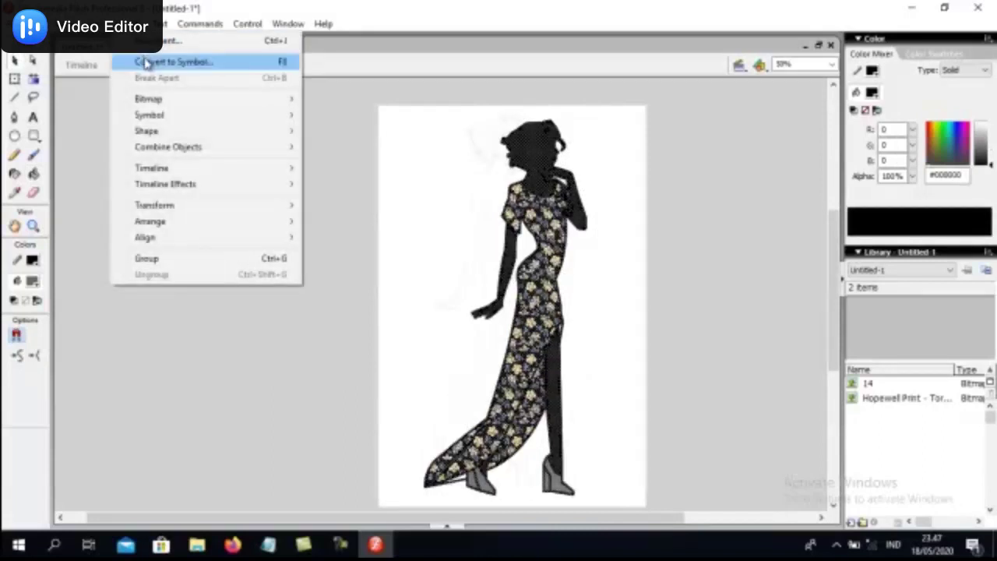
Convert the selected figure into a graphic symbol named Symbol 1.
left_click(148, 61)
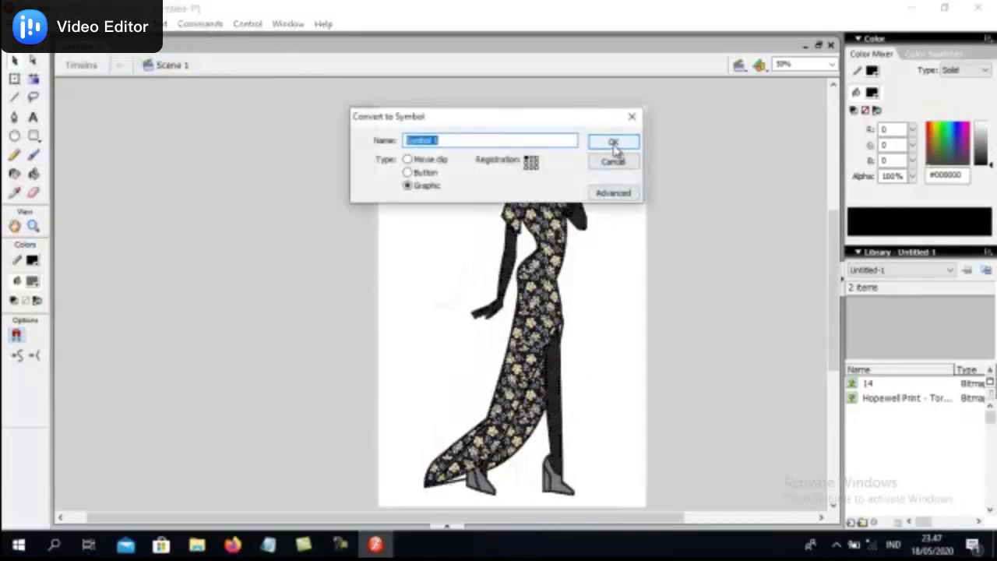
left_click(614, 143)
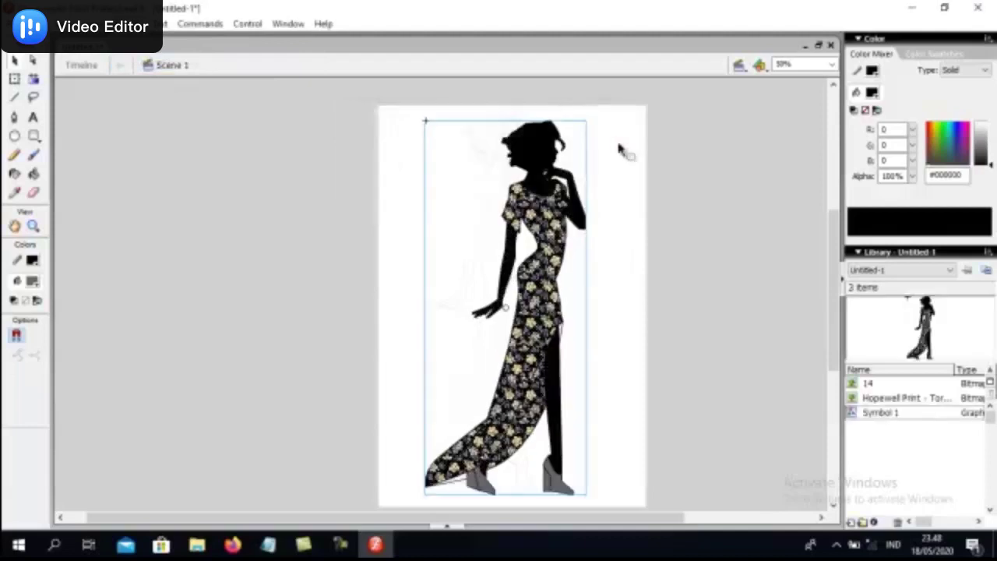
left_click(17, 24)
mouse_move(39, 259)
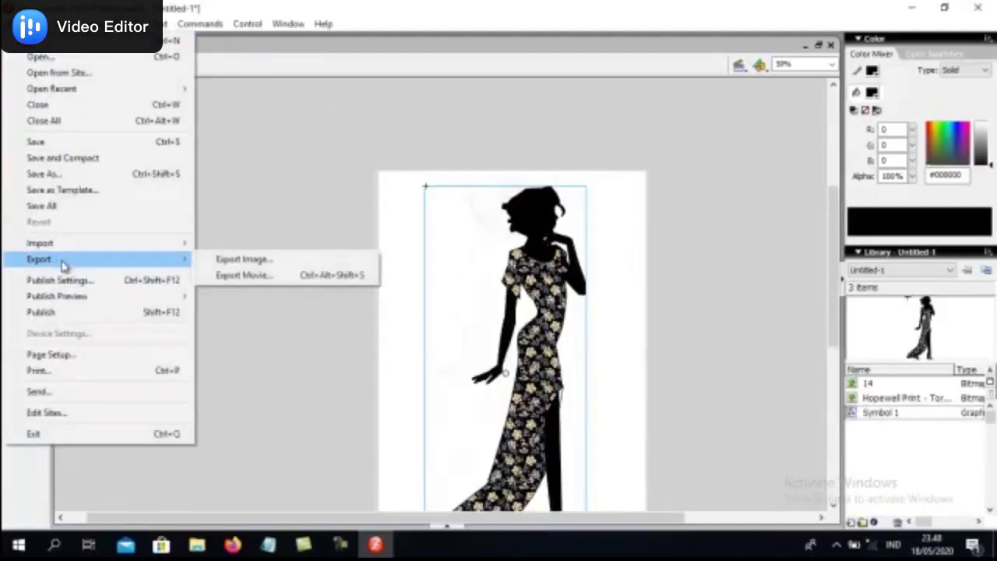
Export the figure as JPEG 'pelatihan' into E:\MATERI PENDUKUNG PELATIHAN with default JPEG settings.
left_click(234, 261)
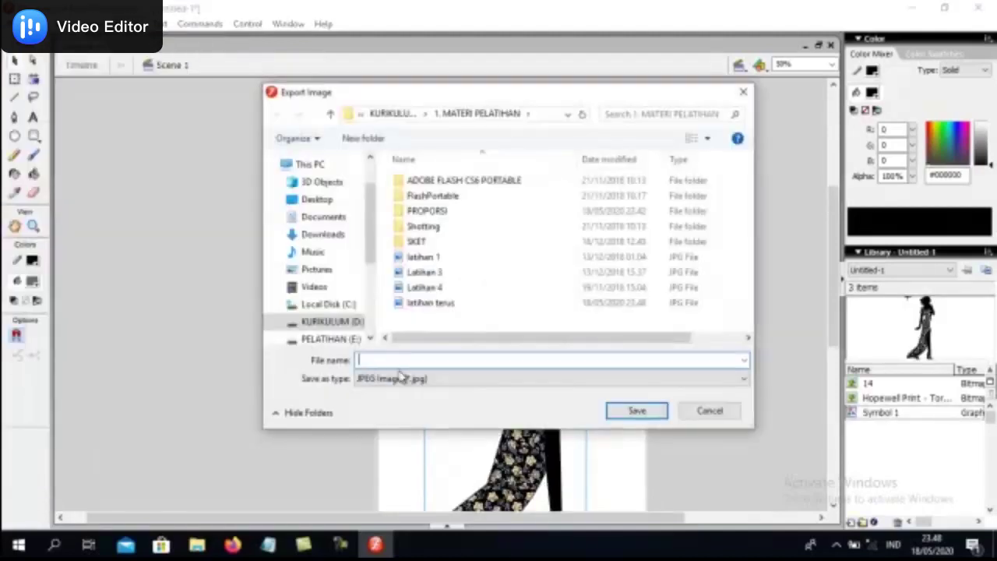
left_click(326, 323)
left_click(327, 339)
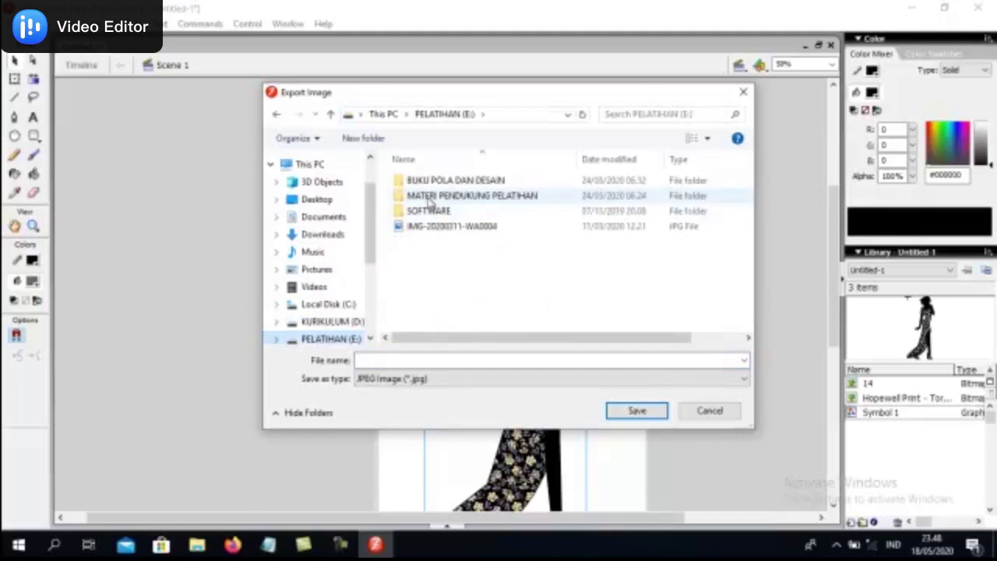
double_click(433, 196)
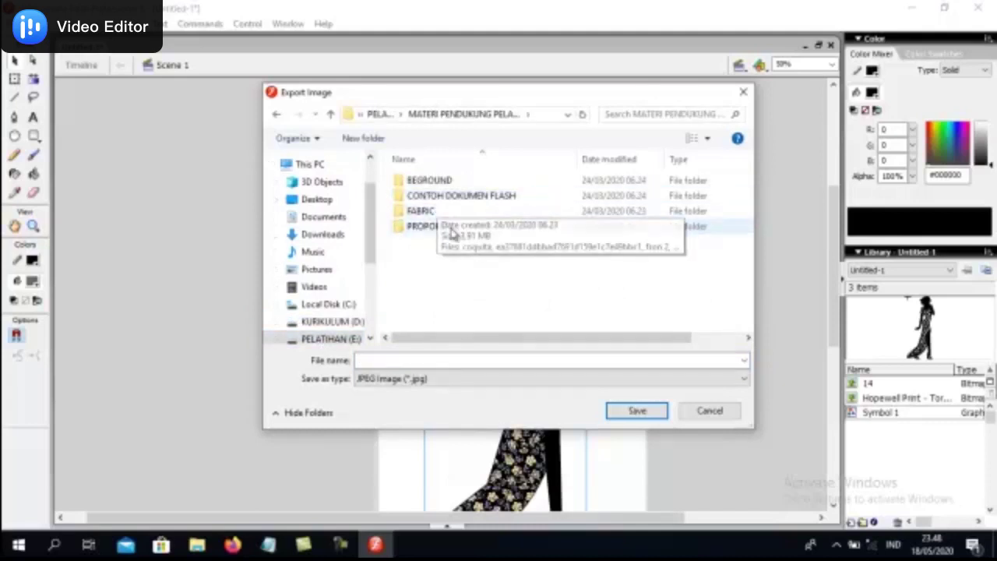
left_click(456, 358)
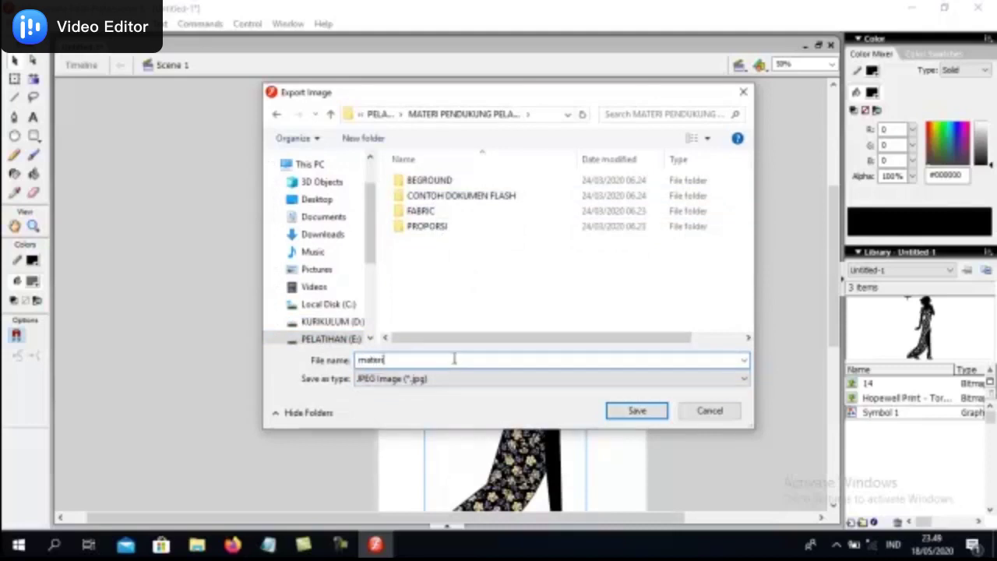
type("pel")
left_click(643, 413)
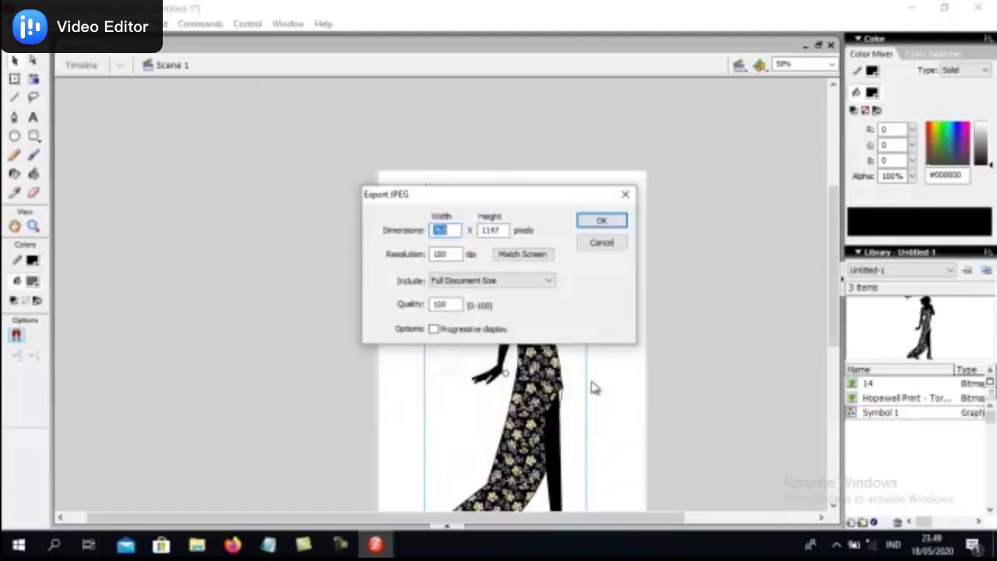
left_click(600, 224)
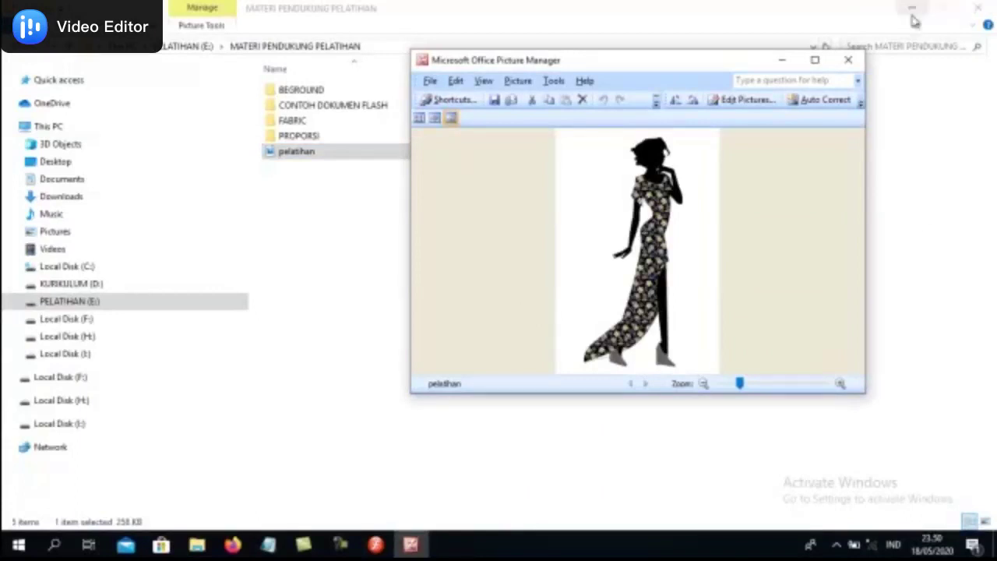
Maximize Picture Manager to show the exported pelatihan image full-screen.
left_click(815, 60)
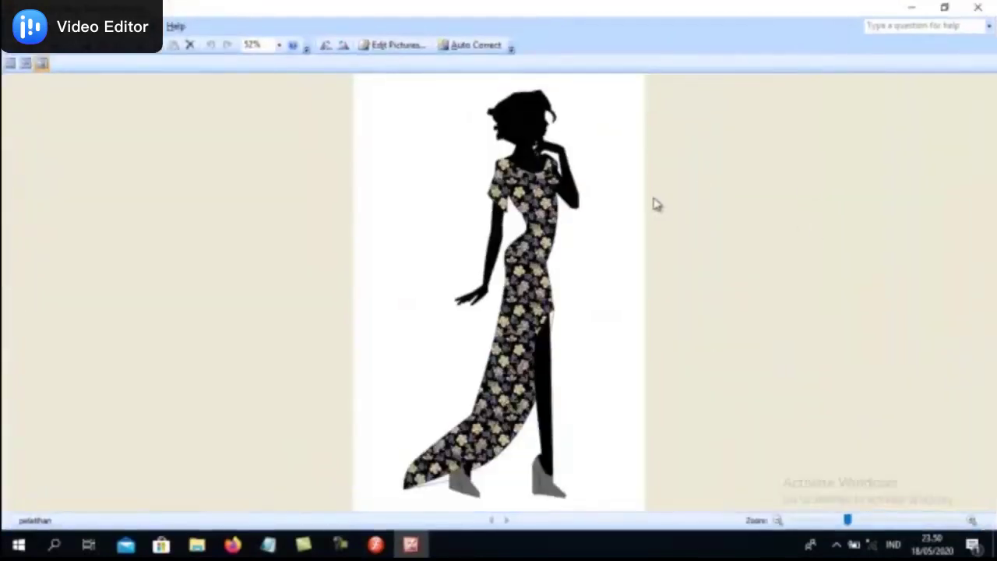